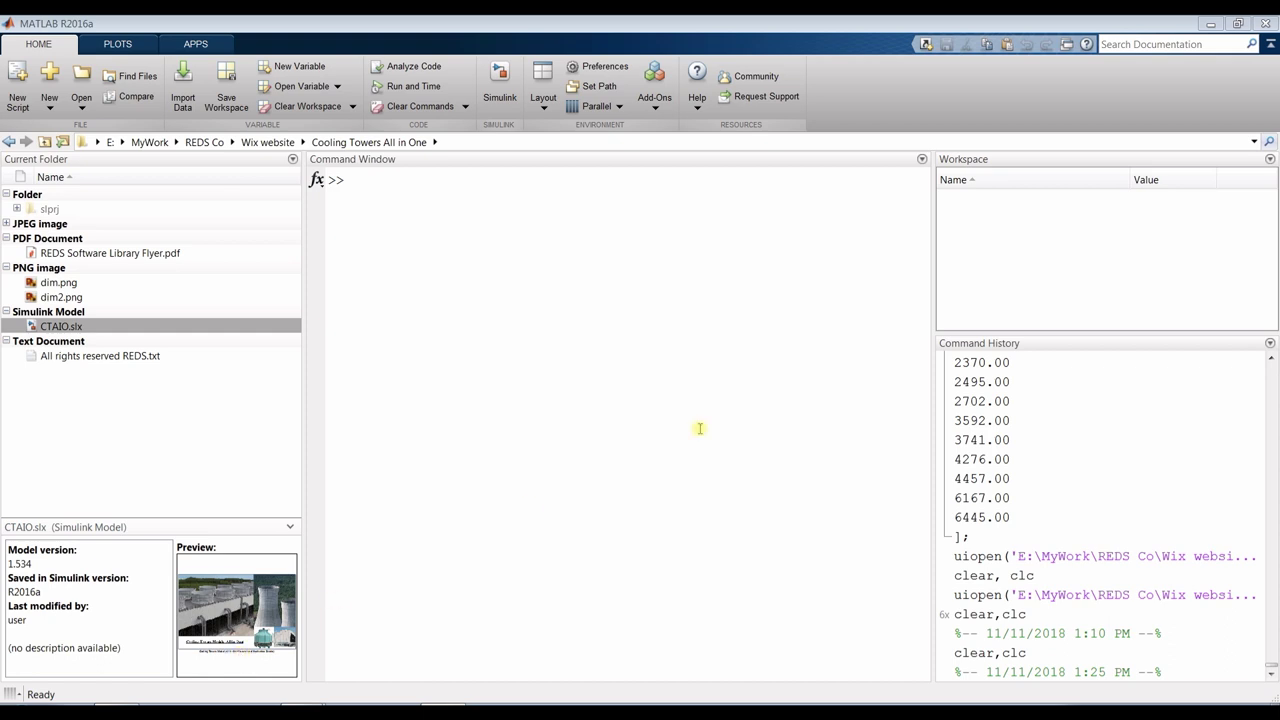
Stay in the Cooling Towers All in One folder and open CTAIO.slx in Simulink
click(1254, 145)
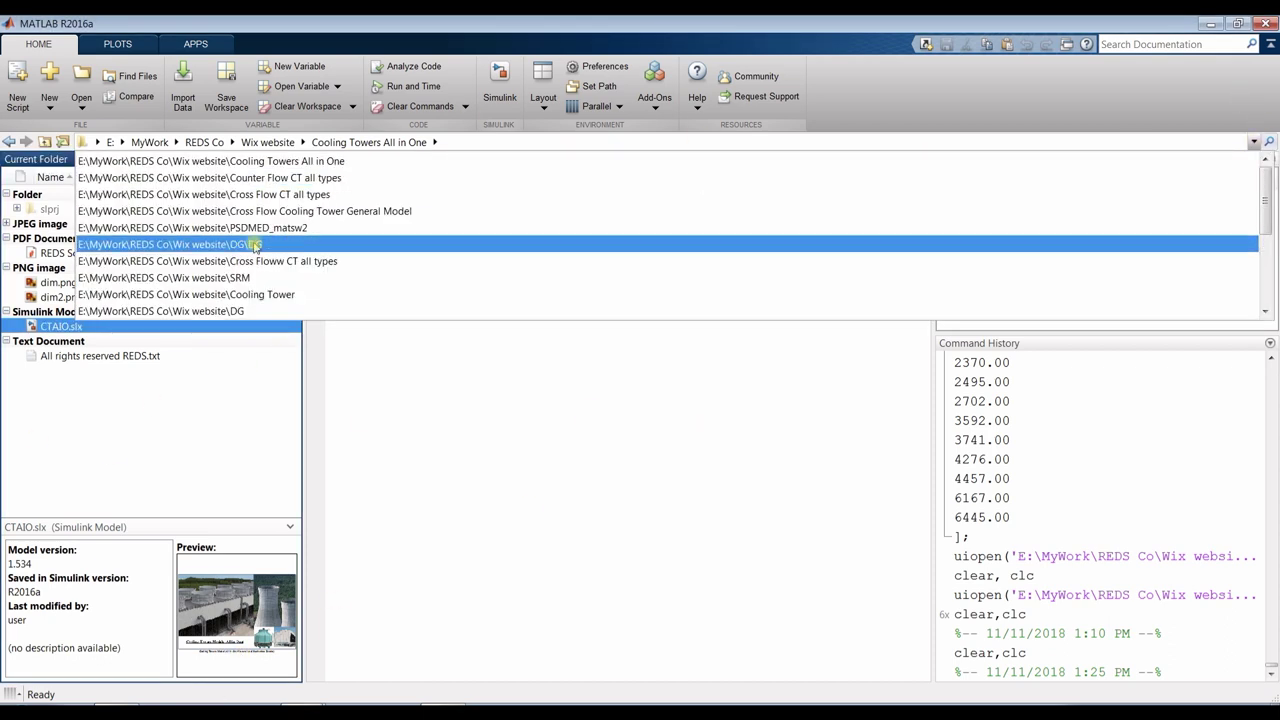
click(316, 162)
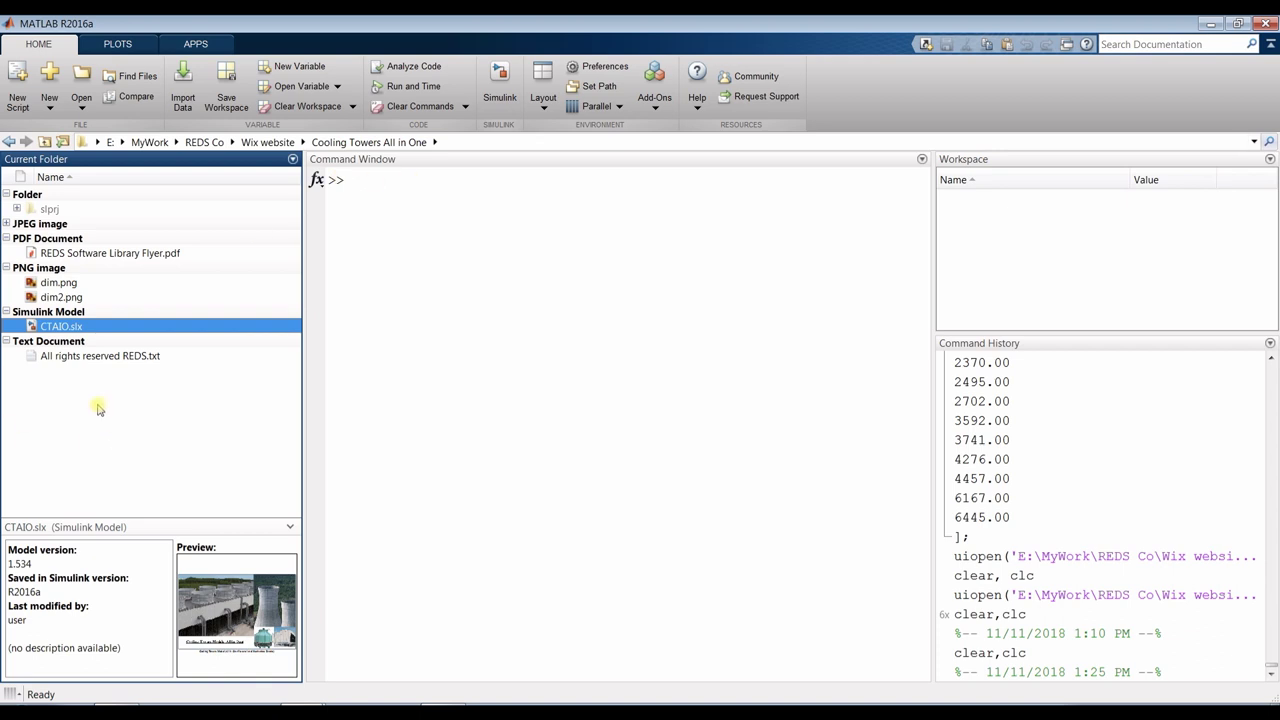
double_click(56, 326)
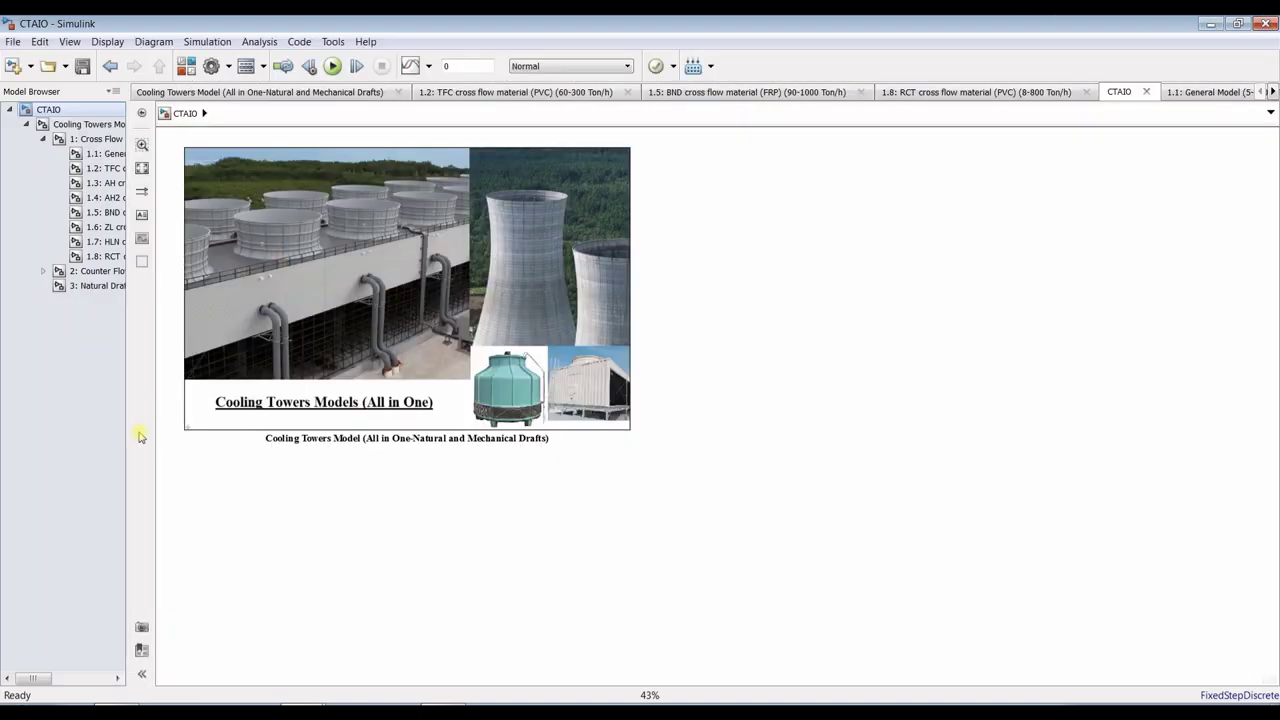
Widen the model tree, collapse the Cross Flow branch, and view the Cooling Towers Model parameters
drag(127, 431, 264, 419)
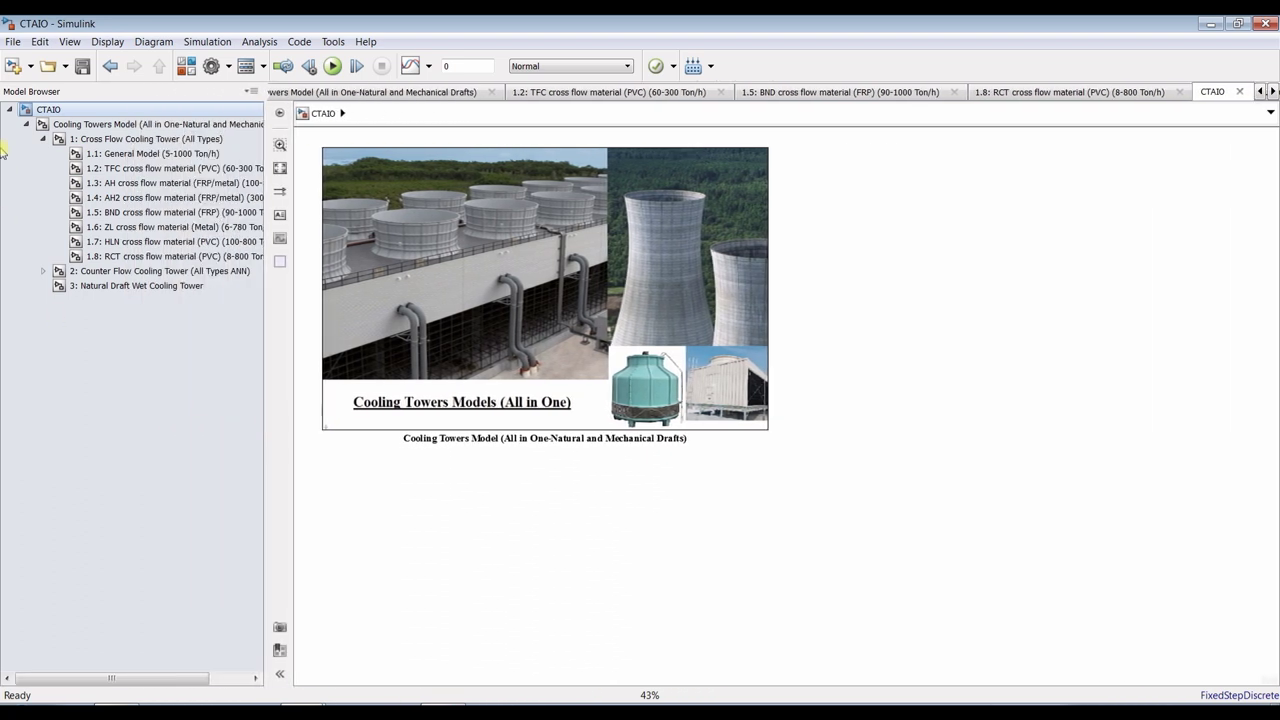
click(43, 139)
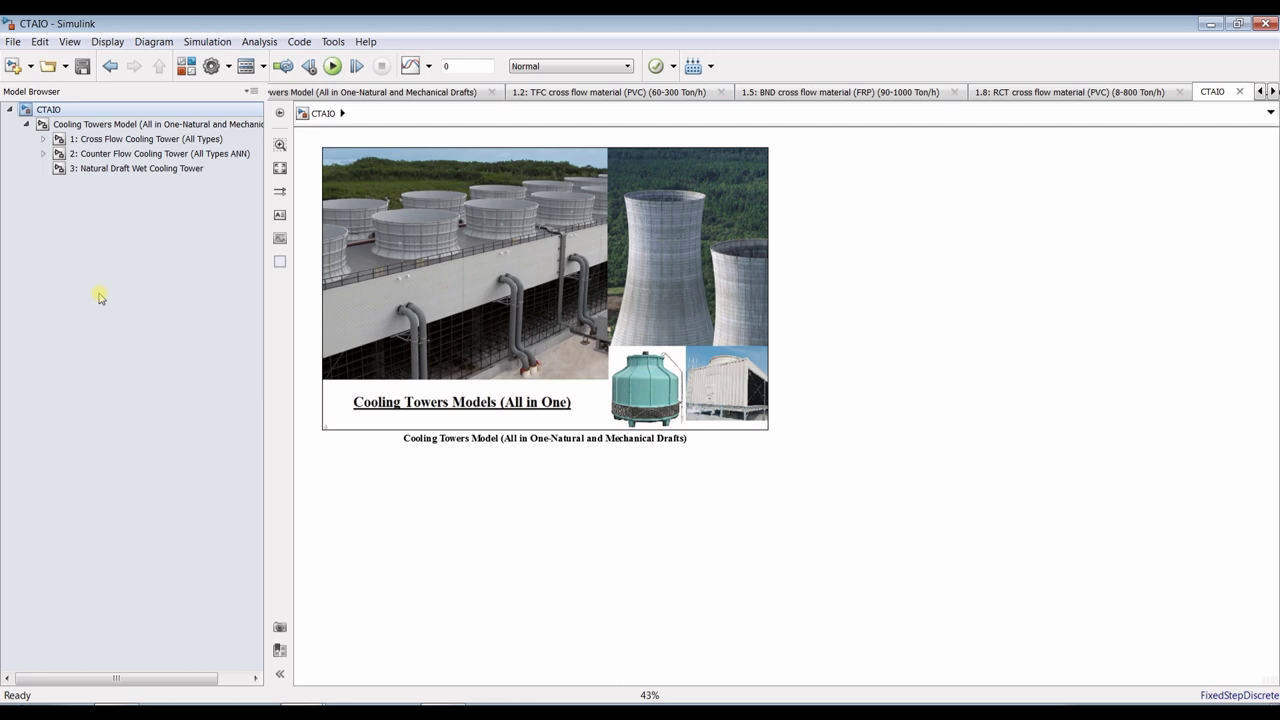
click(451, 215)
double_click(400, 192)
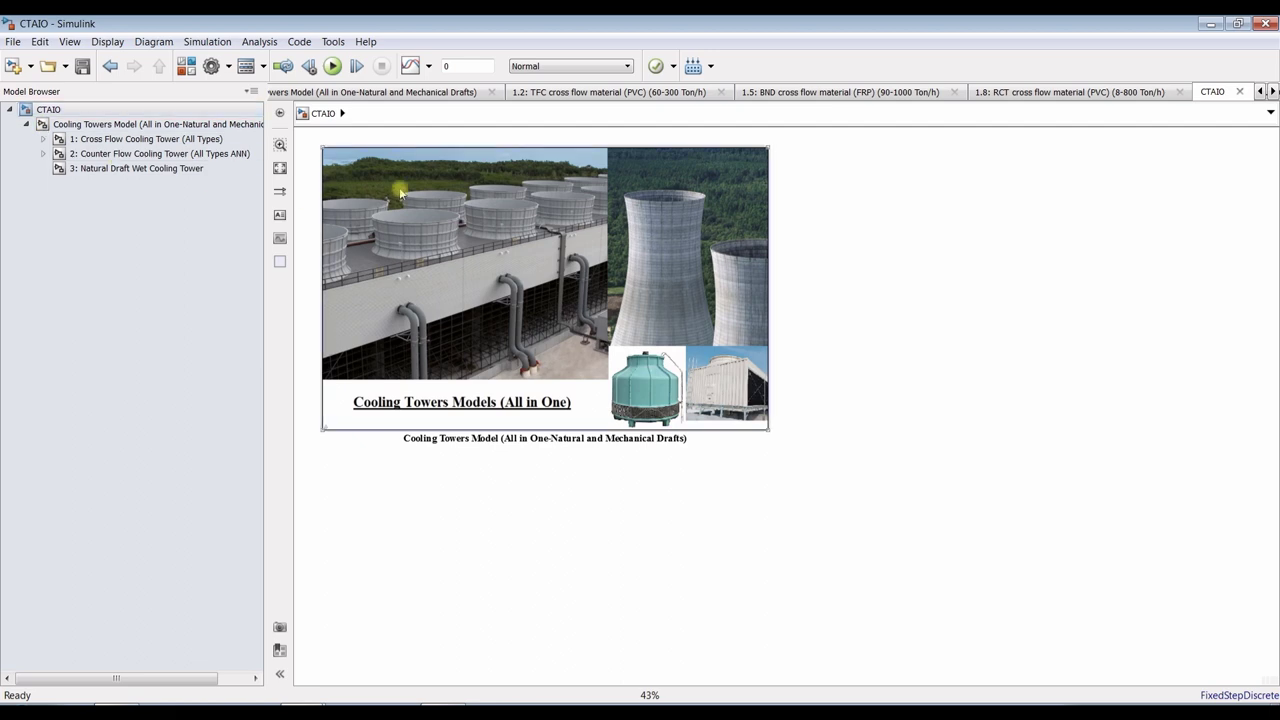
click(386, 288)
Review the model tree display and View menu options, leaving the model tree shown
click(250, 91)
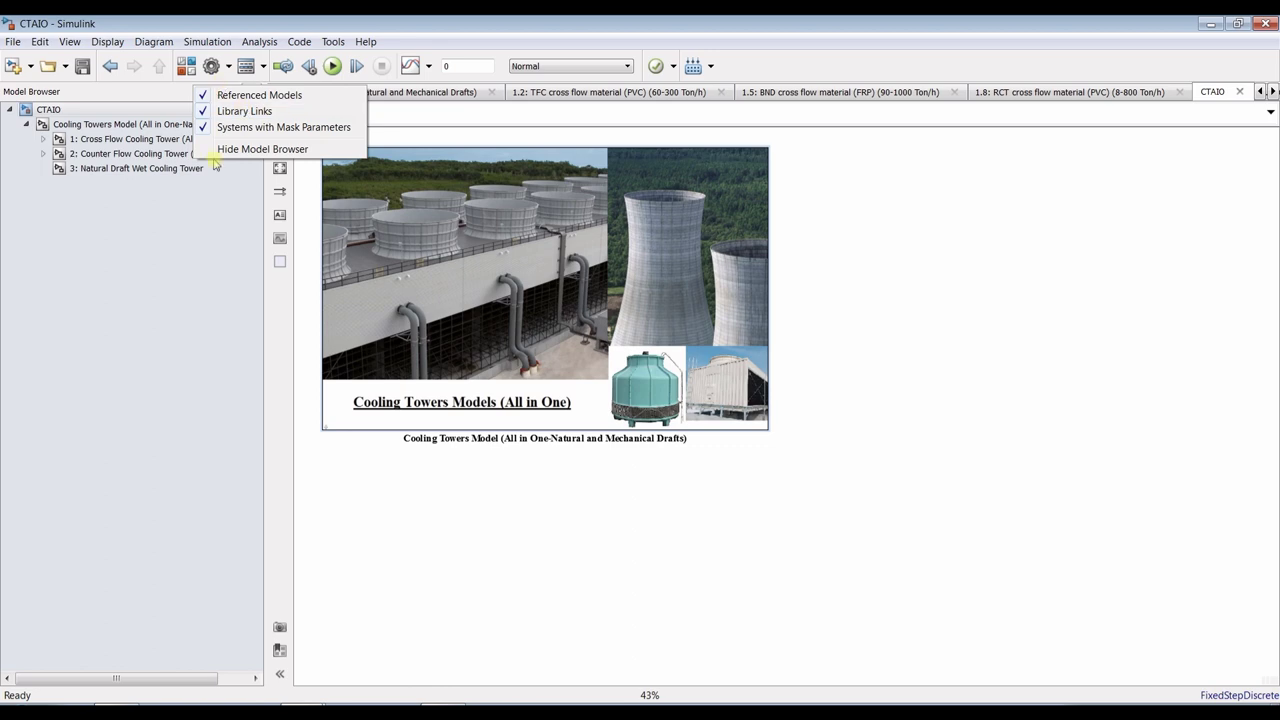
click(218, 280)
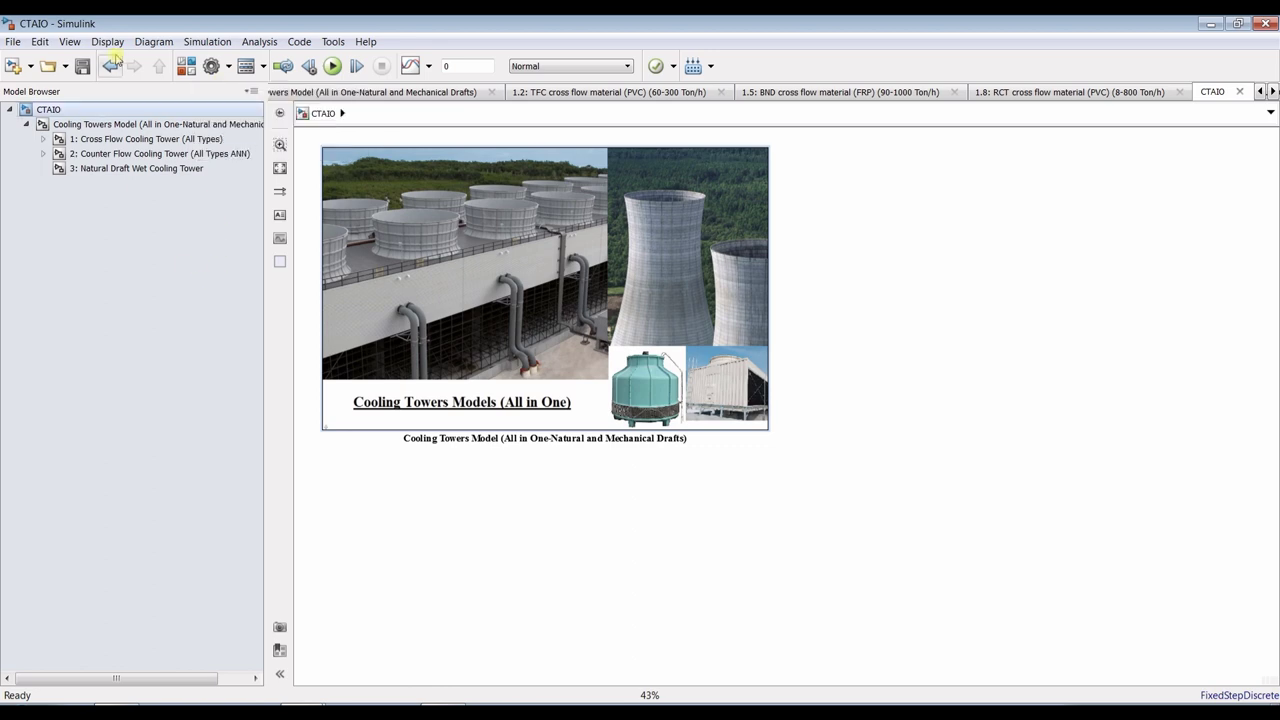
click(69, 42)
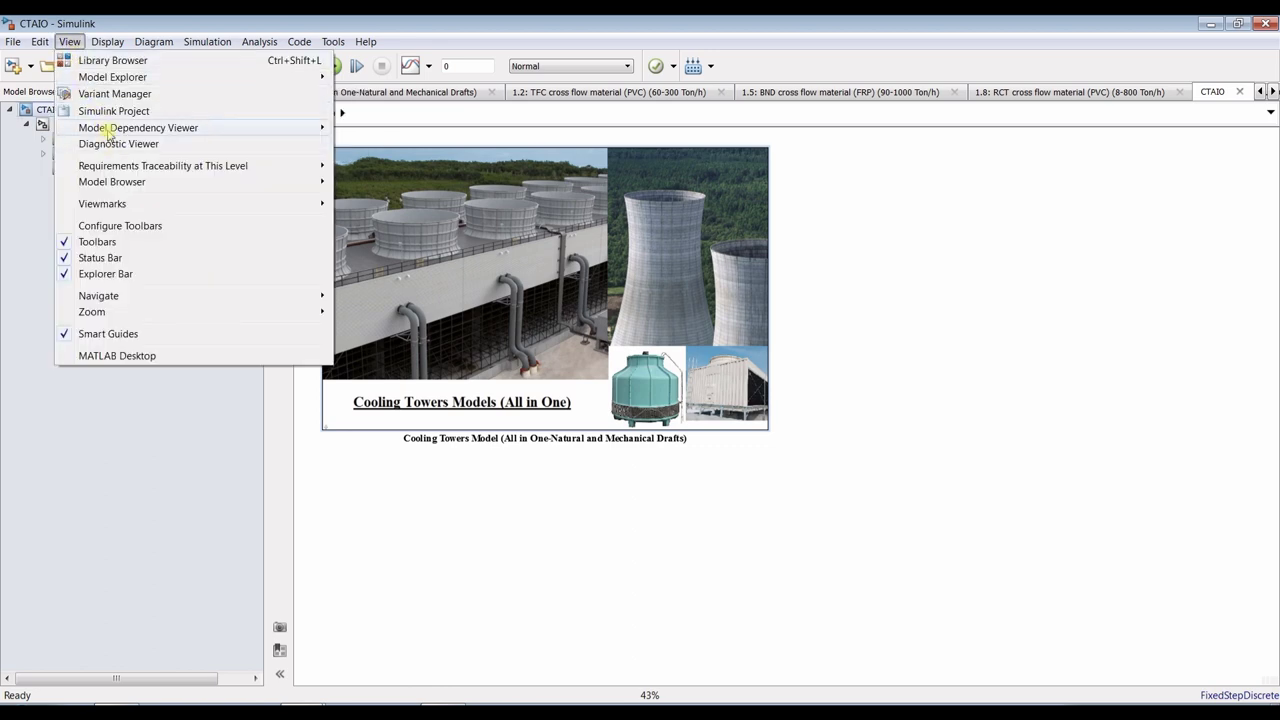
mouse_move(128, 184)
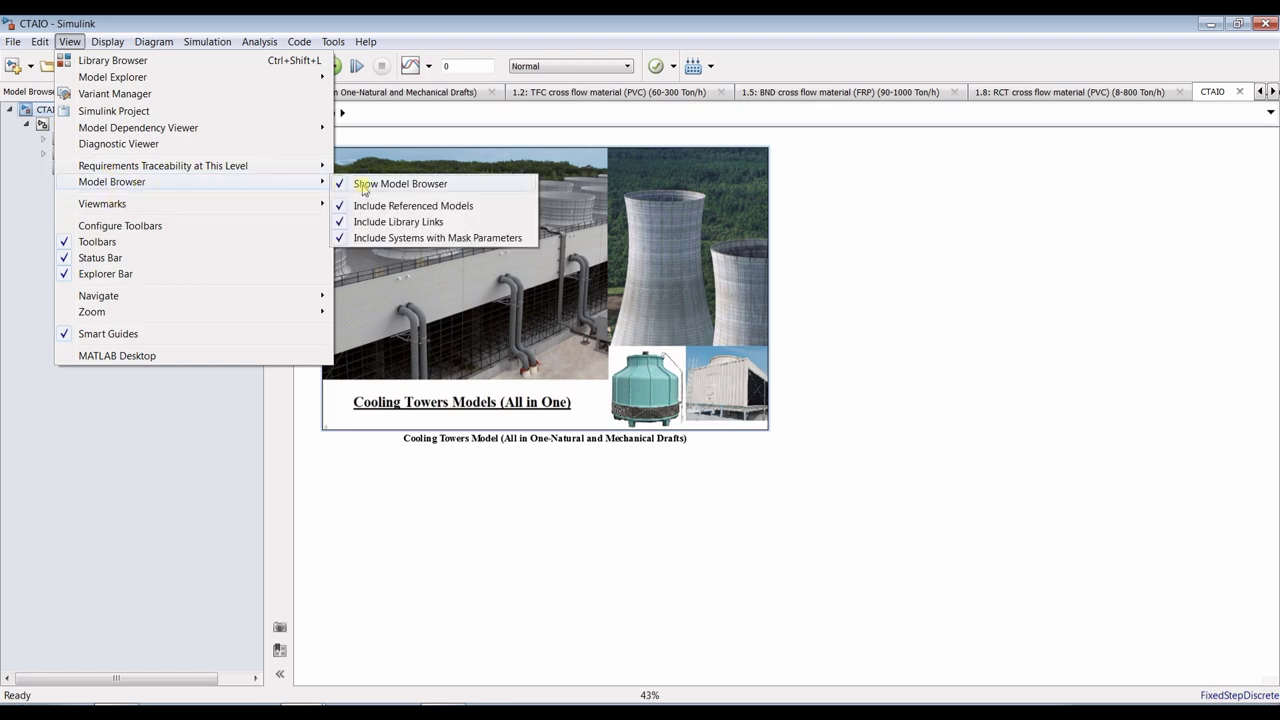
click(343, 185)
double_click(441, 192)
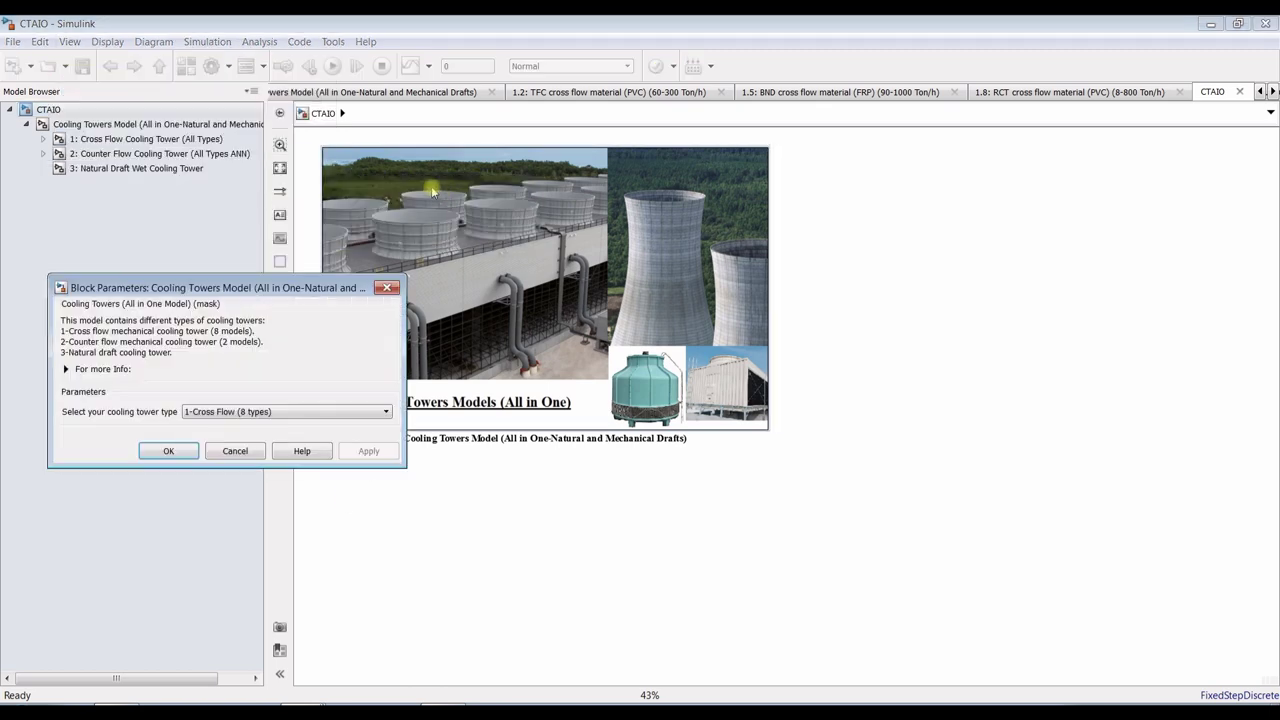
click(236, 419)
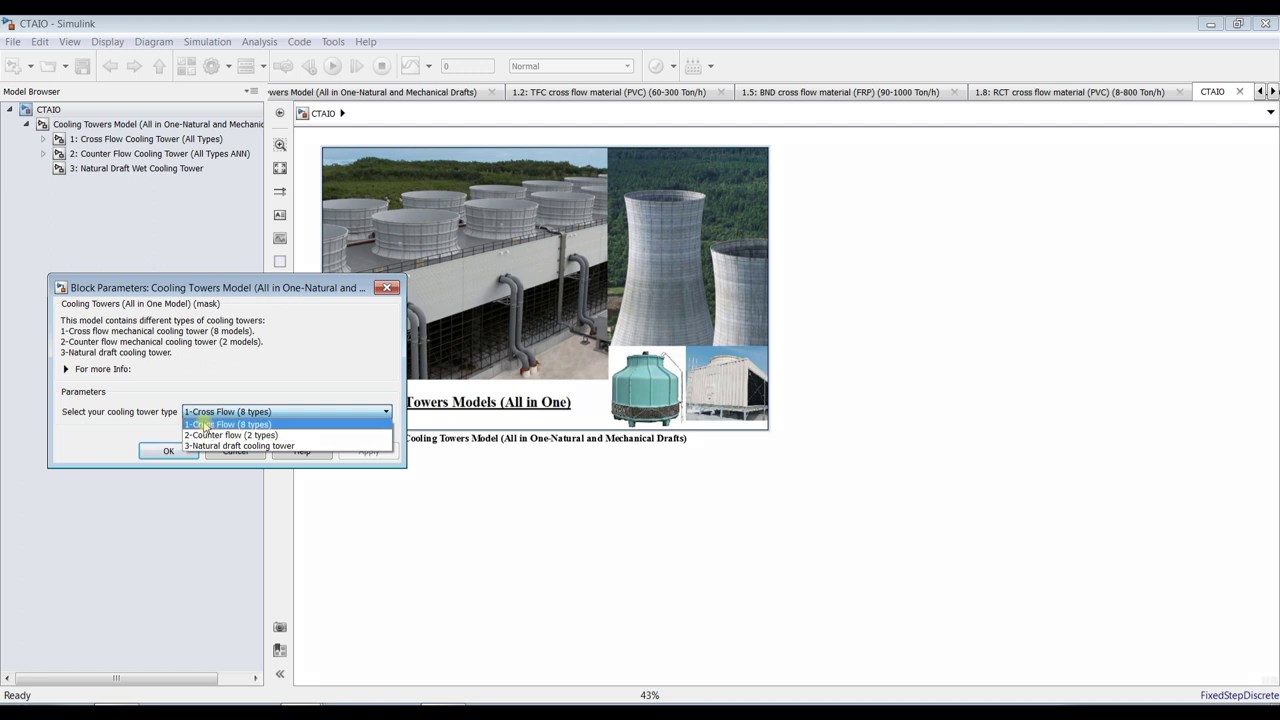
click(204, 425)
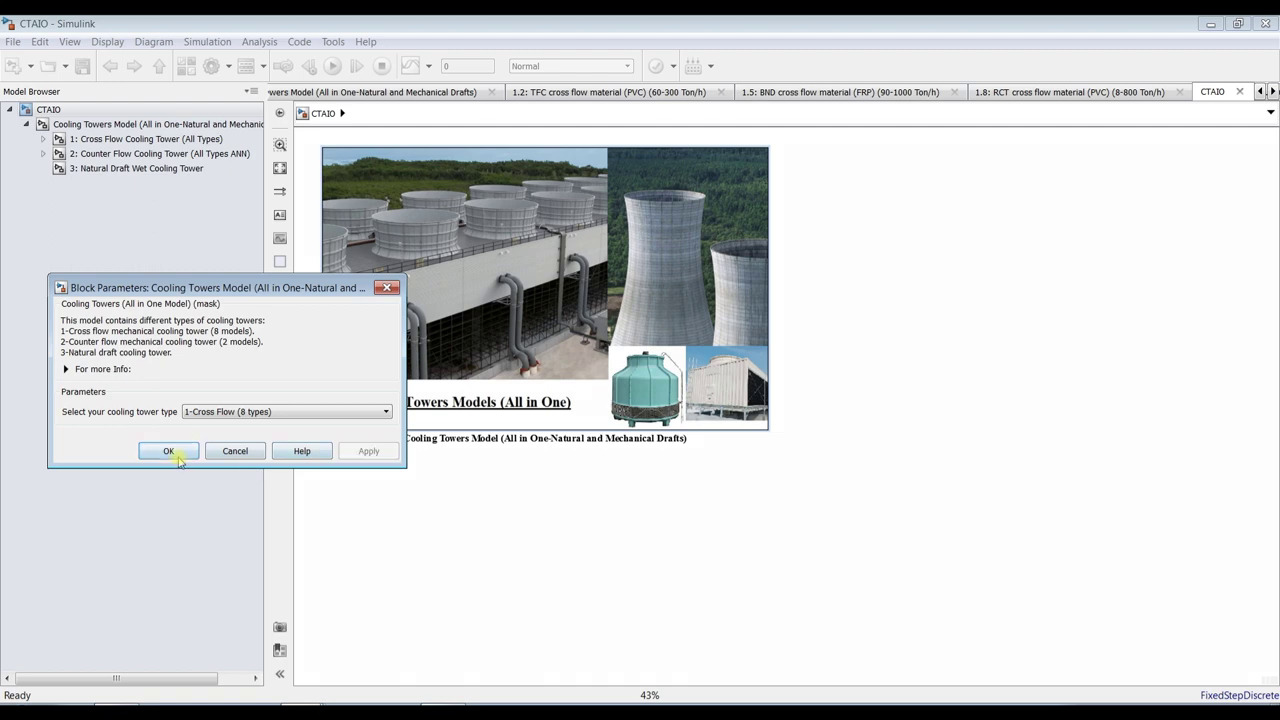
click(170, 452)
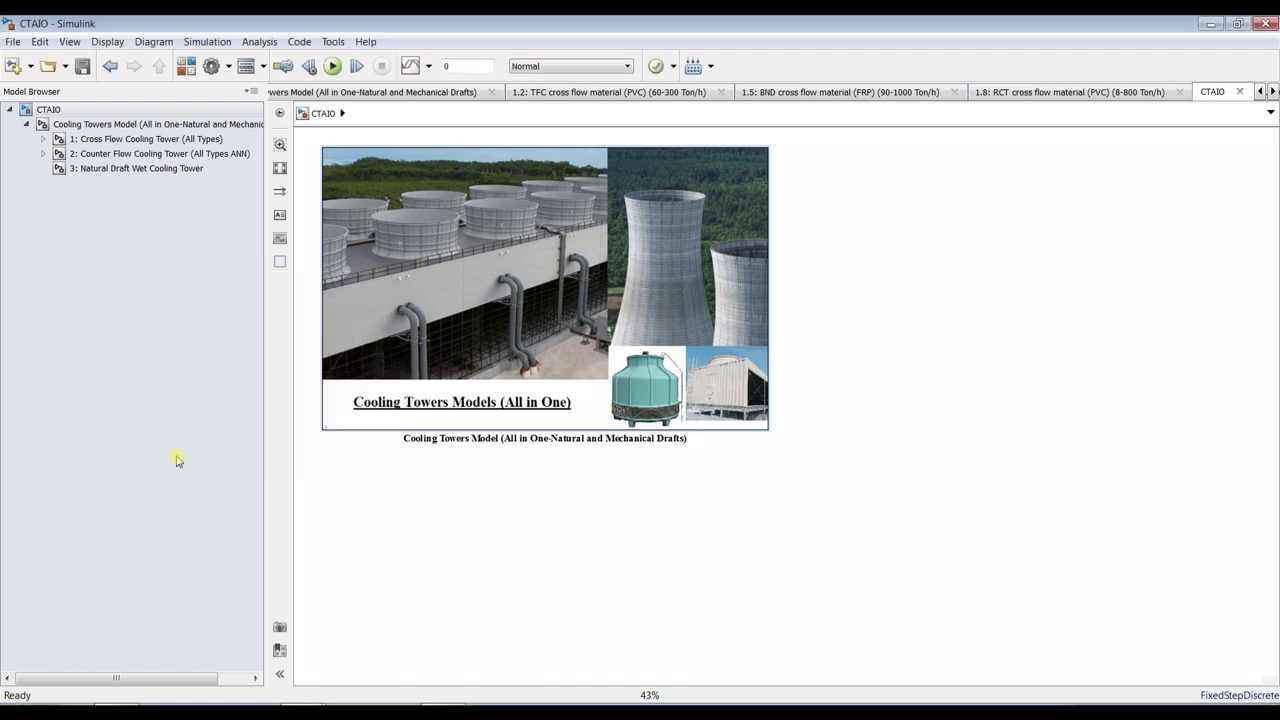
click(86, 124)
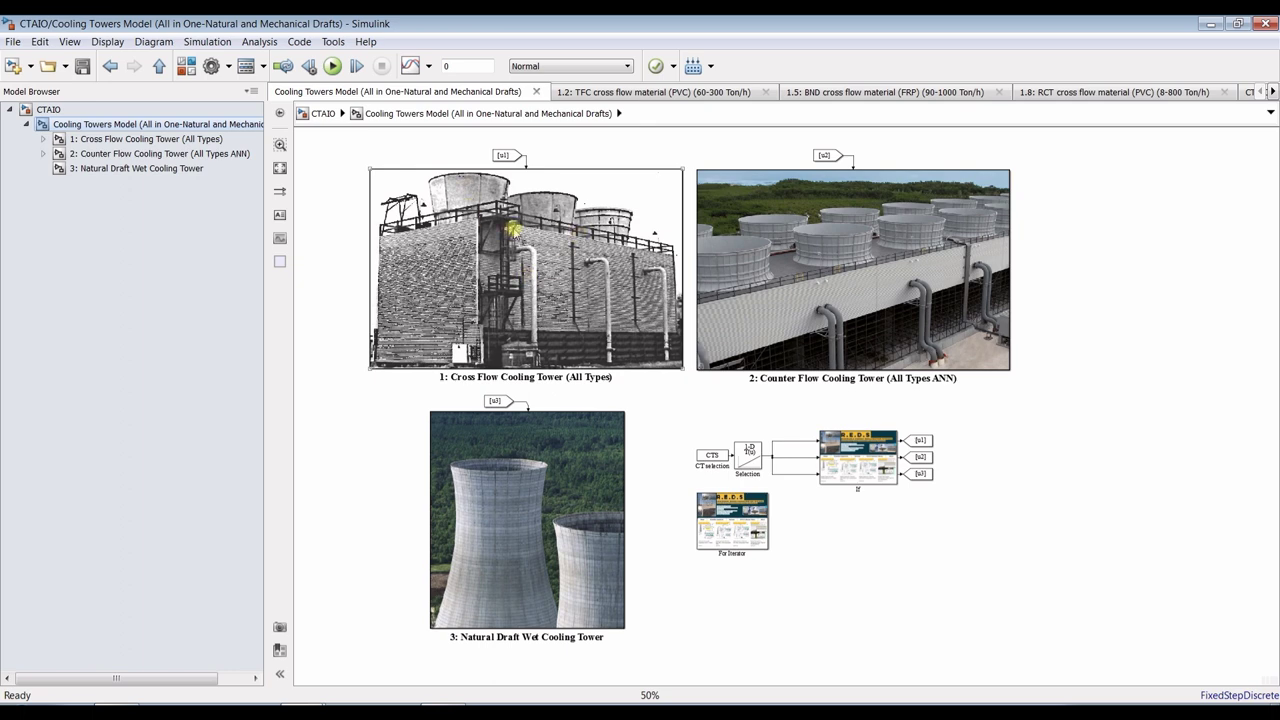
Open the Cross Flow Cooling Tower subsystem fitted to view, then return to Cooling Towers Model
click(335, 248)
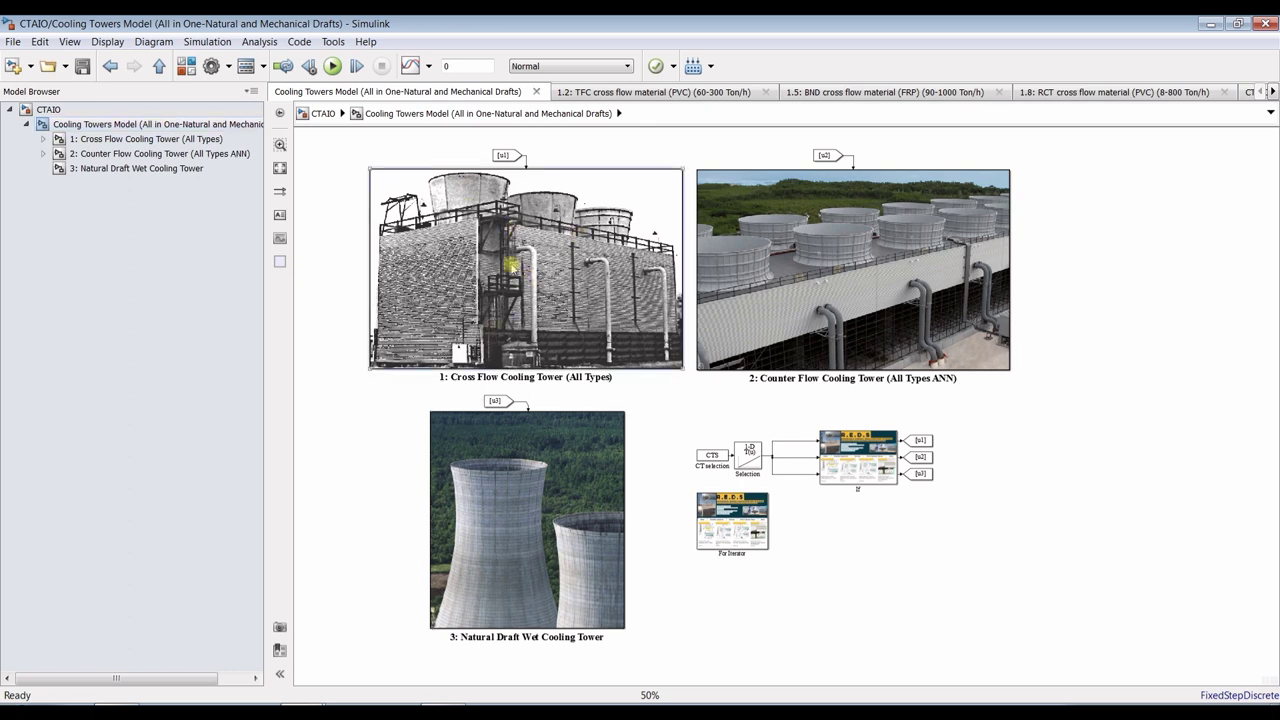
click(115, 139)
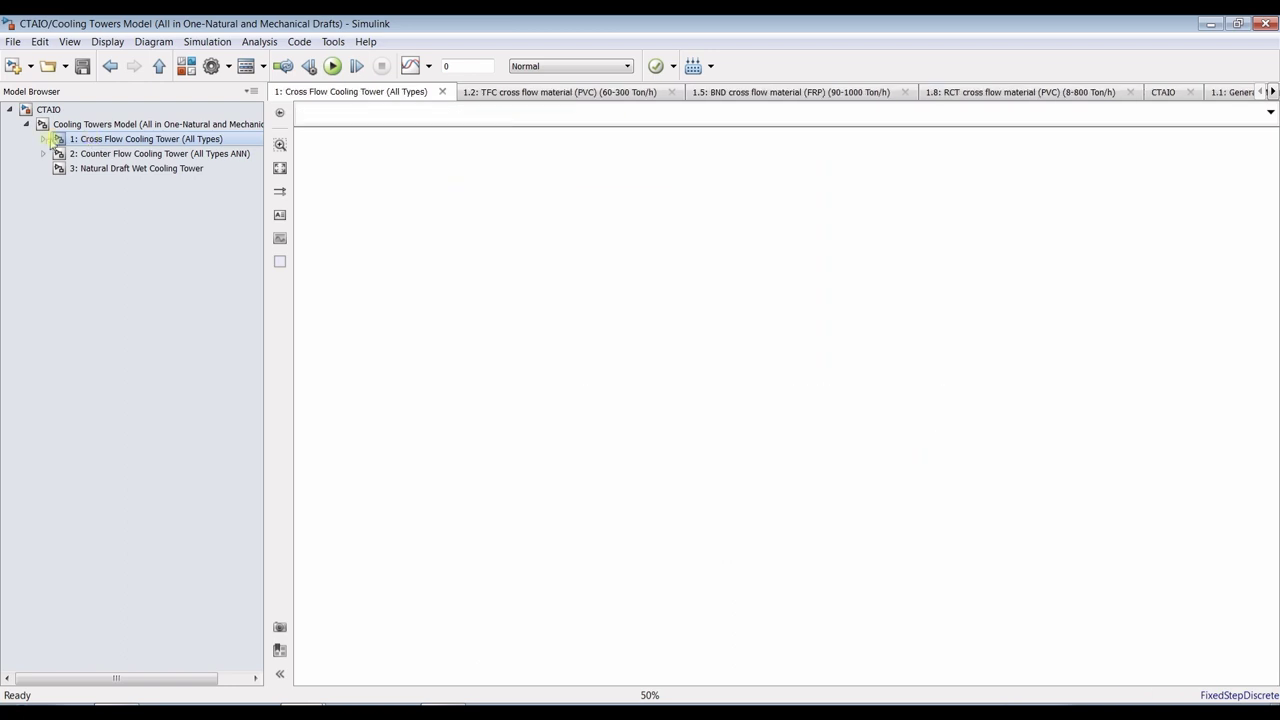
click(280, 168)
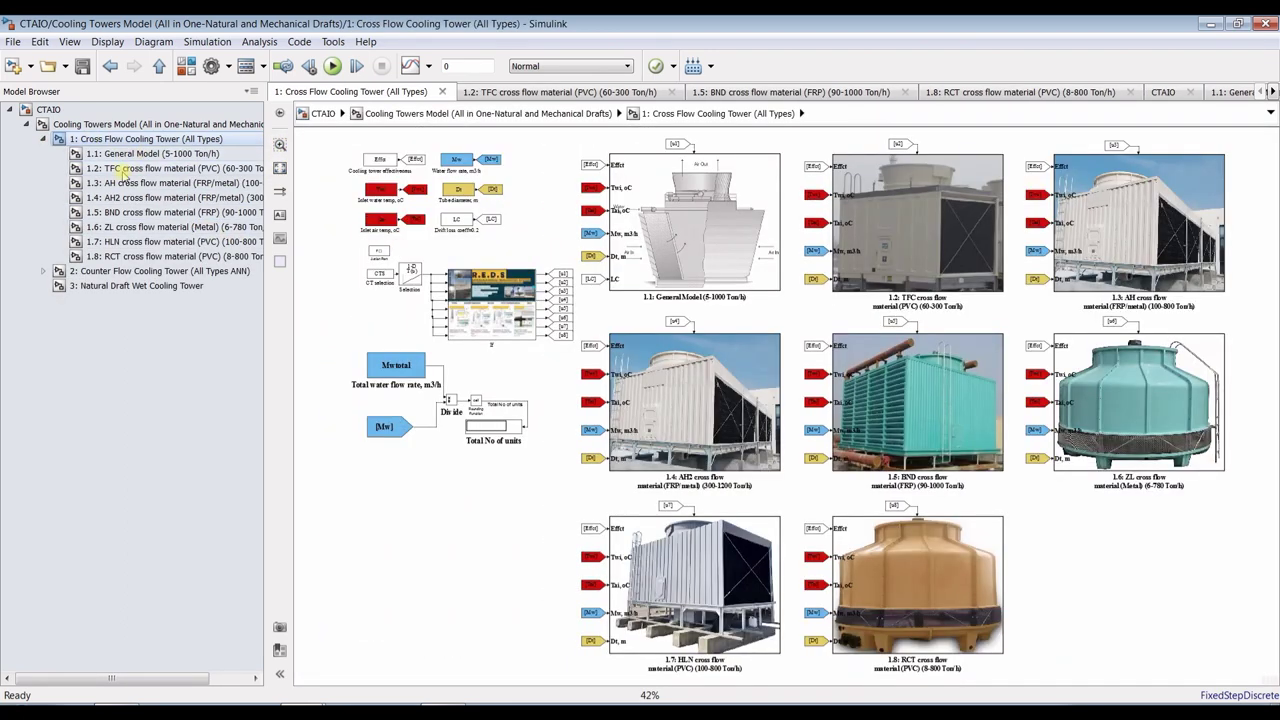
drag(266, 377, 316, 377)
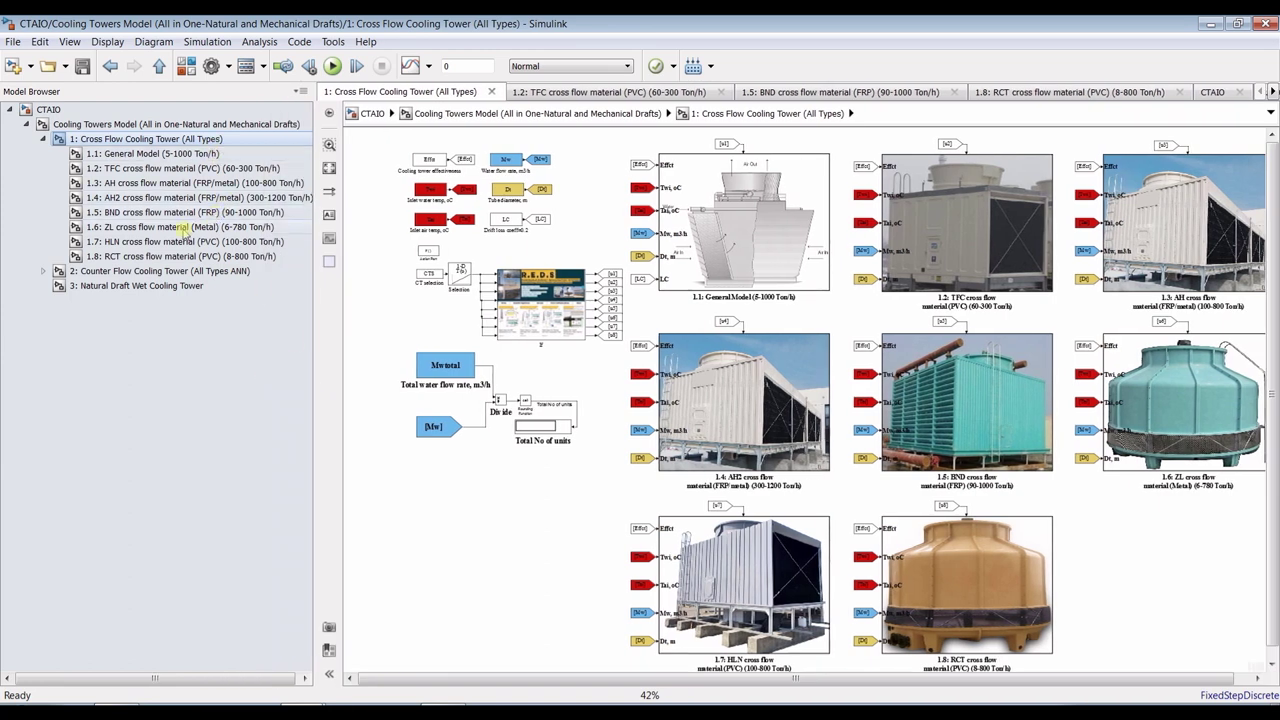
click(98, 125)
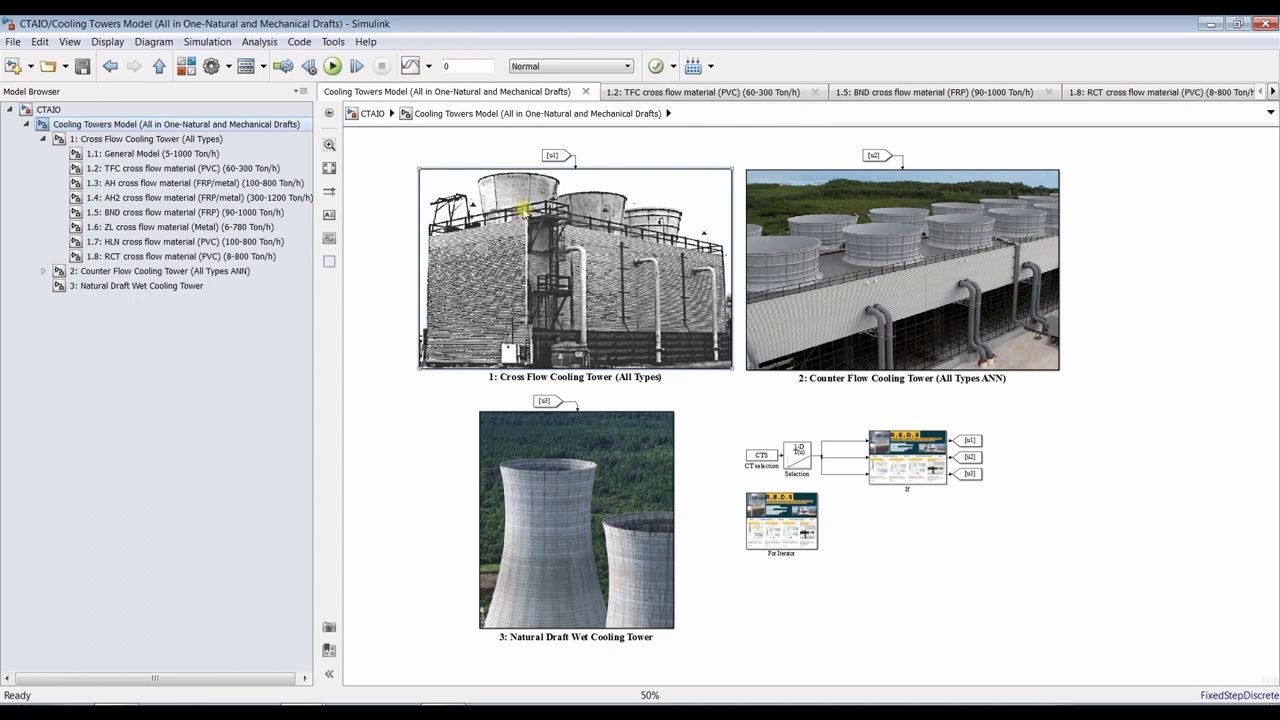
double_click(473, 225)
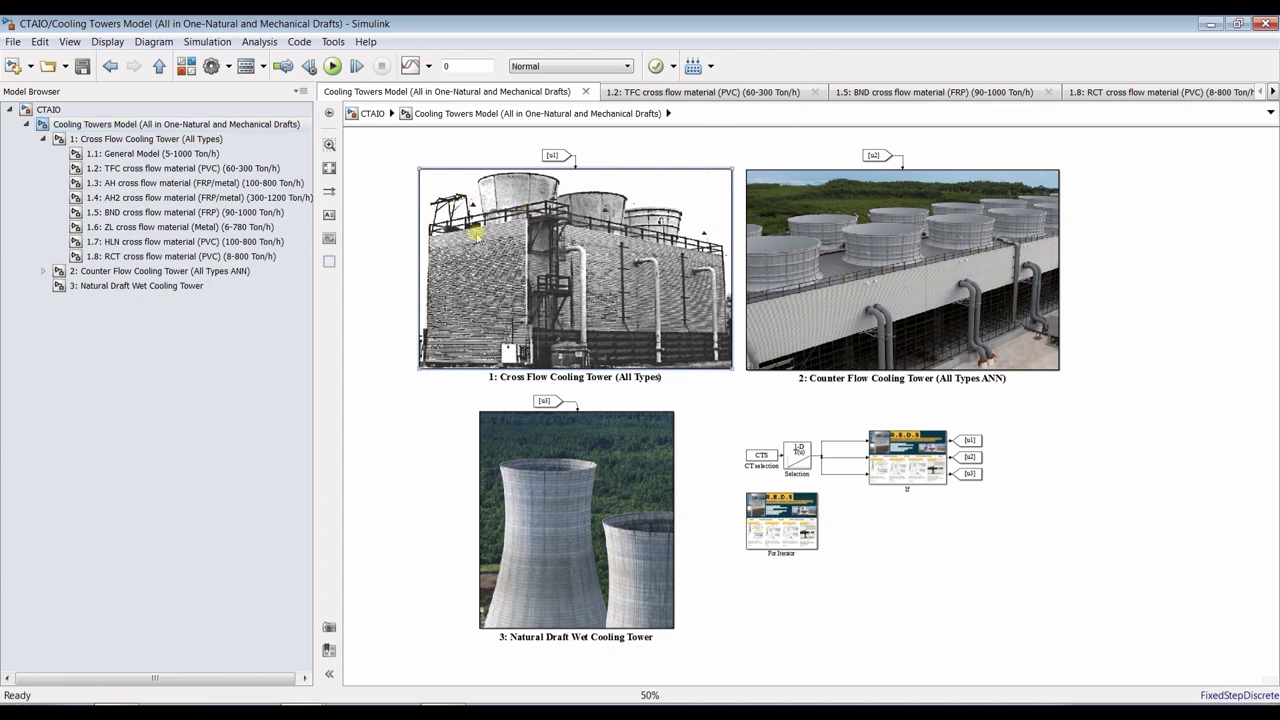
Reopen the Cross Flow Cooling Tower parameters on the left and expand For more Info
drag(1030, 104, 797, 111)
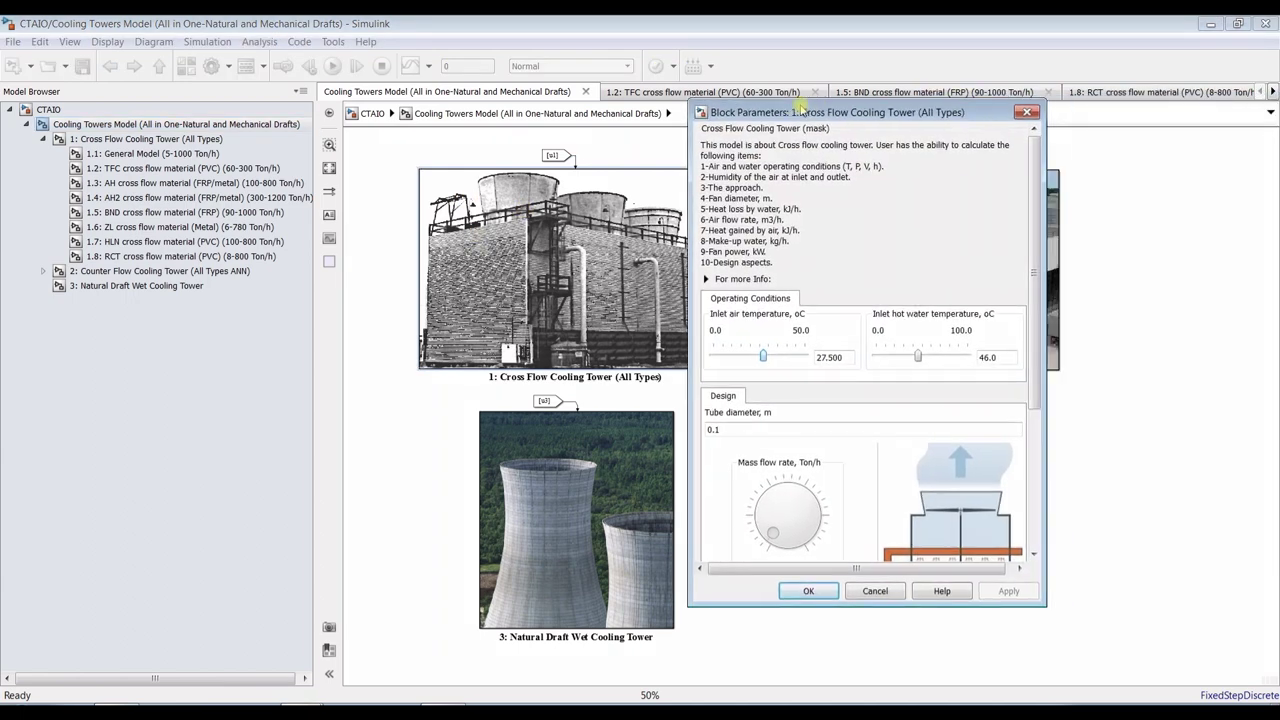
click(1028, 113)
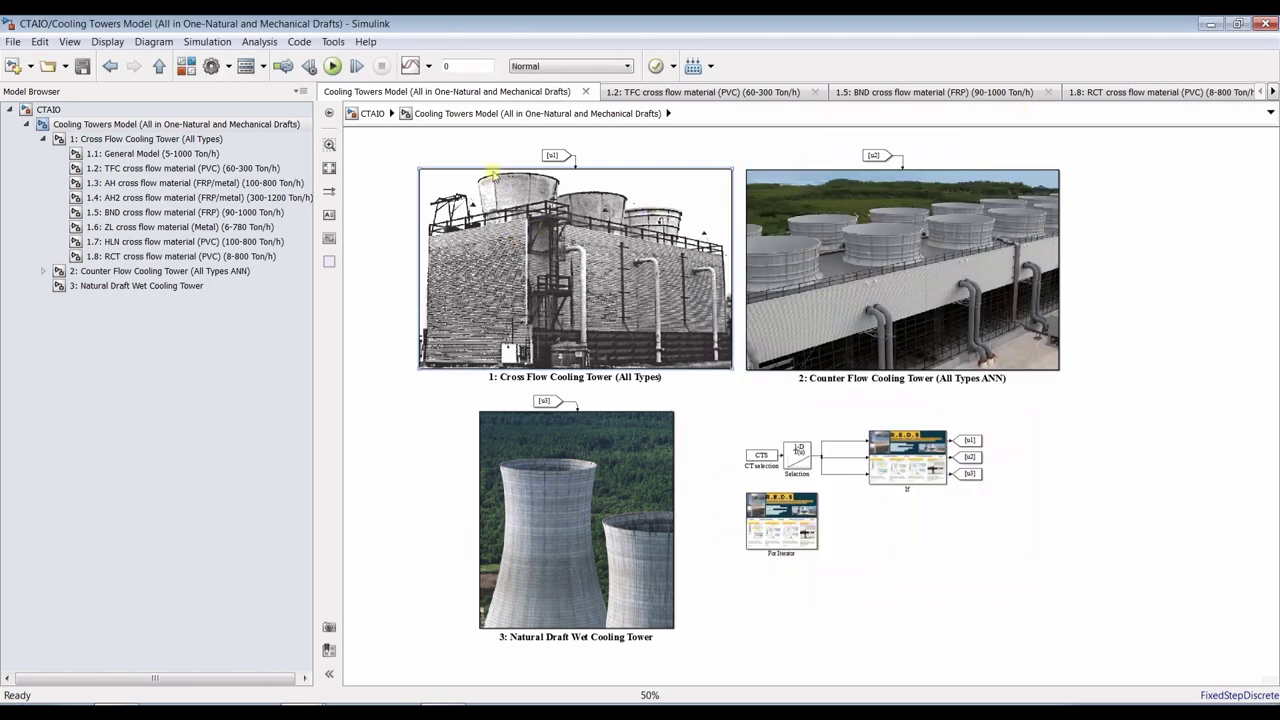
double_click(493, 226)
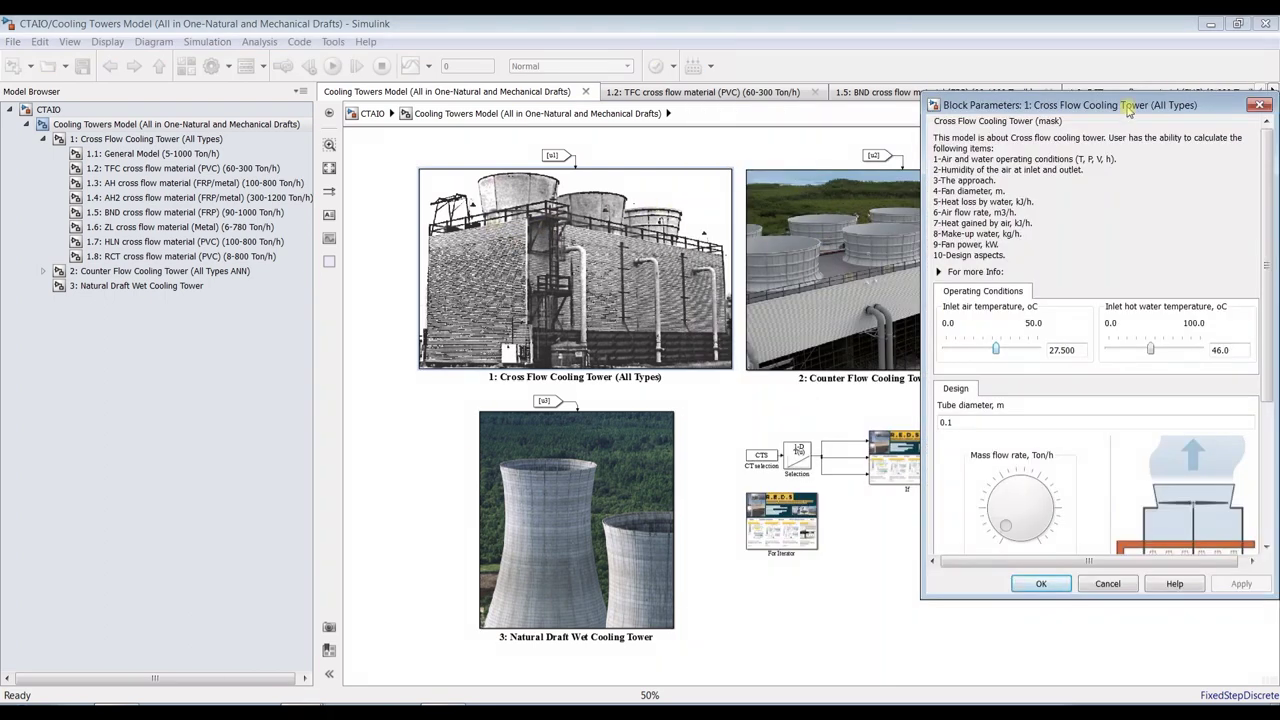
drag(1060, 106, 500, 77)
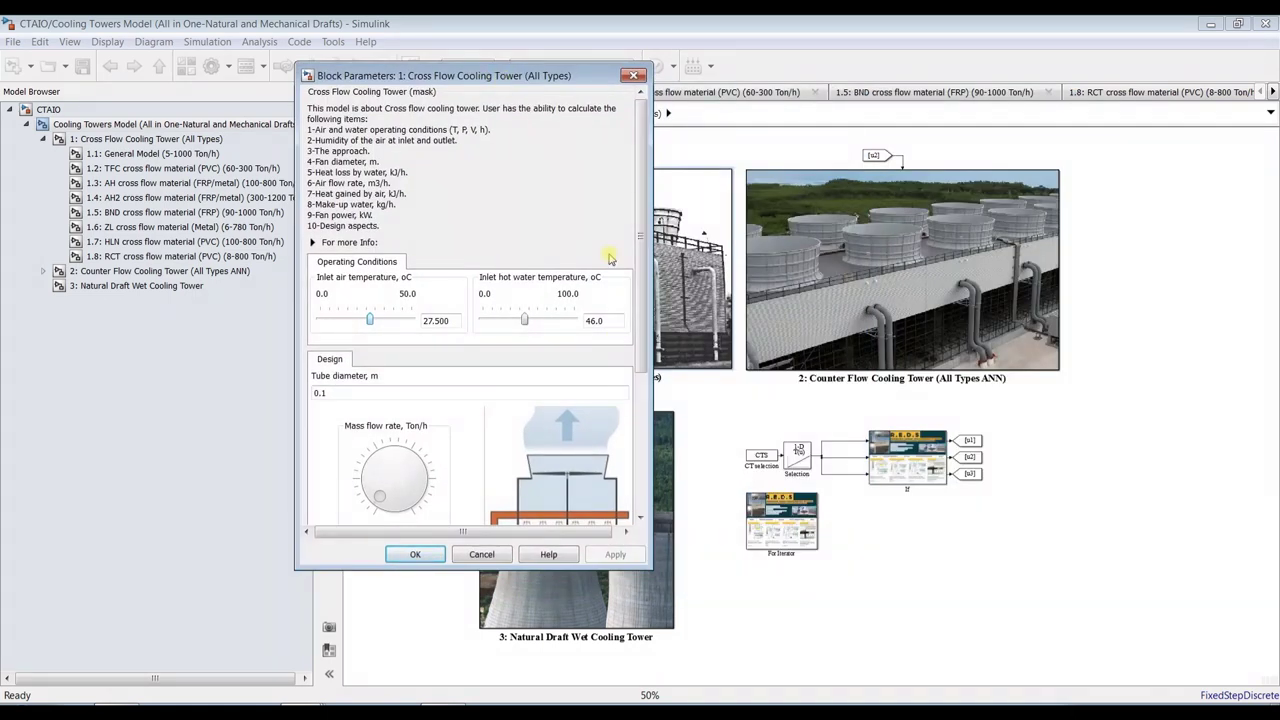
click(341, 244)
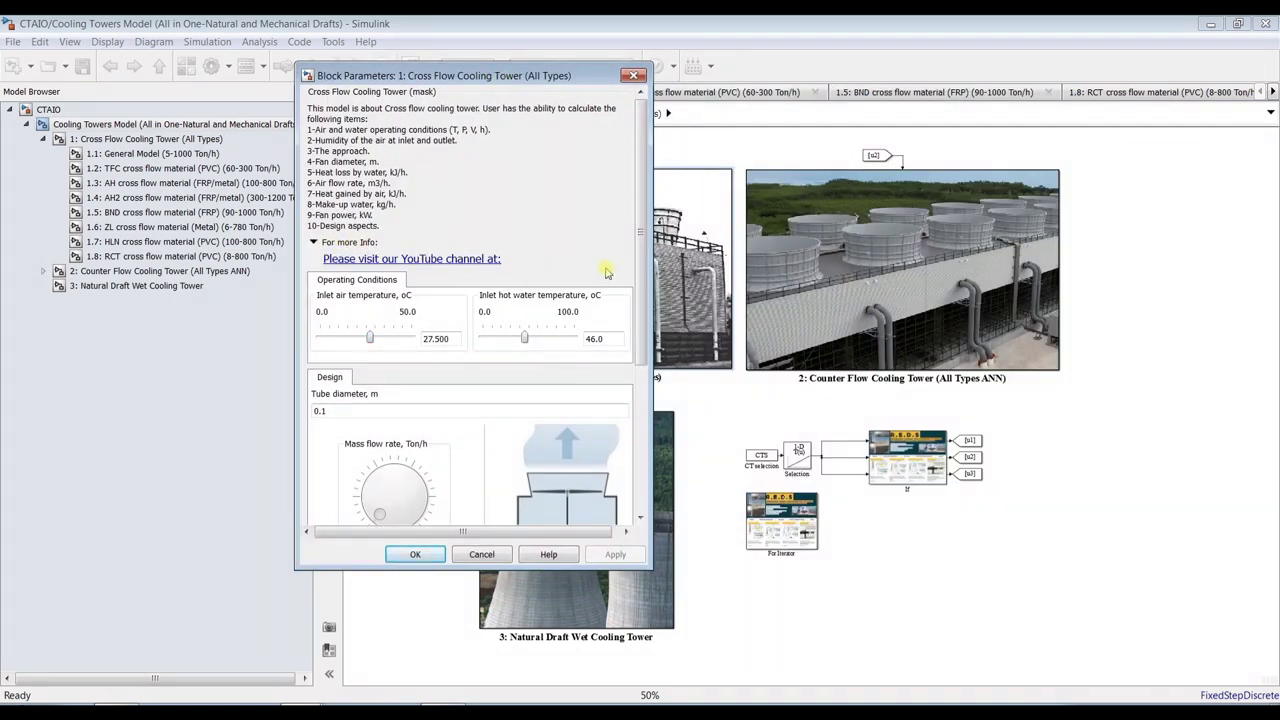
Scroll the mask and keep the tower type at 2 TFC type PVC (6-300 t/h)
mouse_move(645, 270)
mouse_down()
mouse_move(645, 402)
mouse_move(645, 270)
mouse_up()
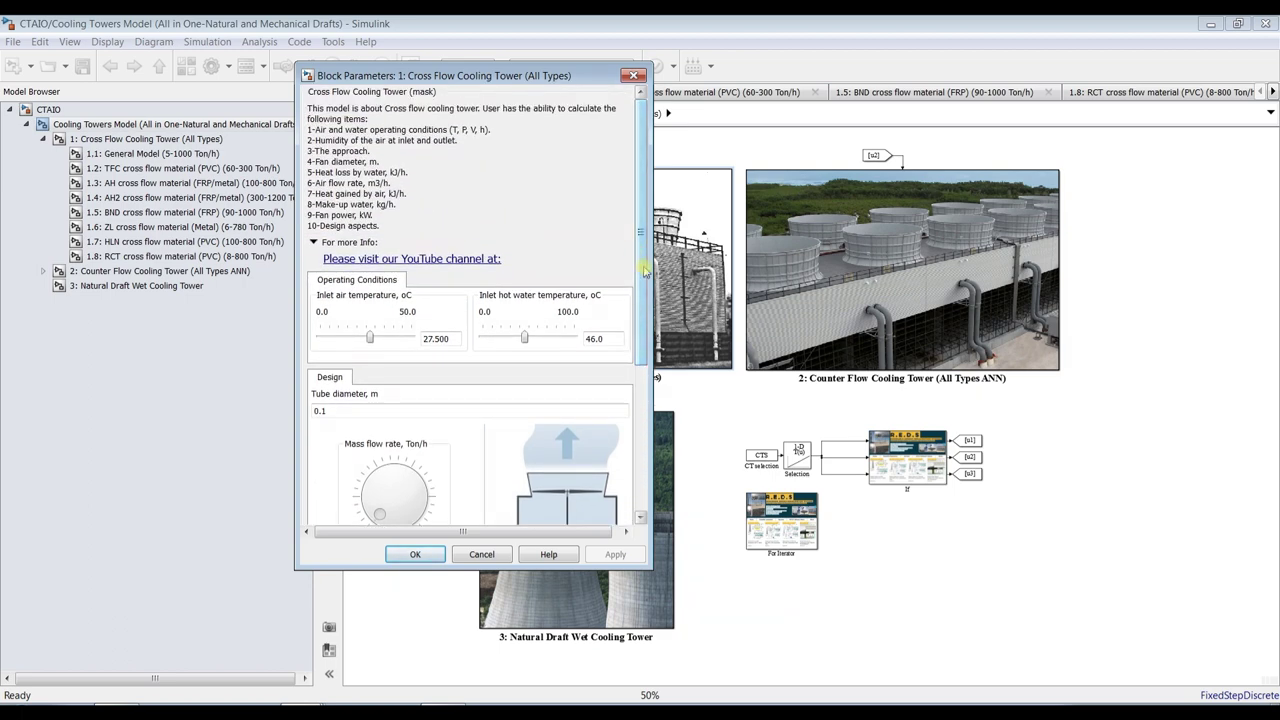
drag(645, 270, 677, 390)
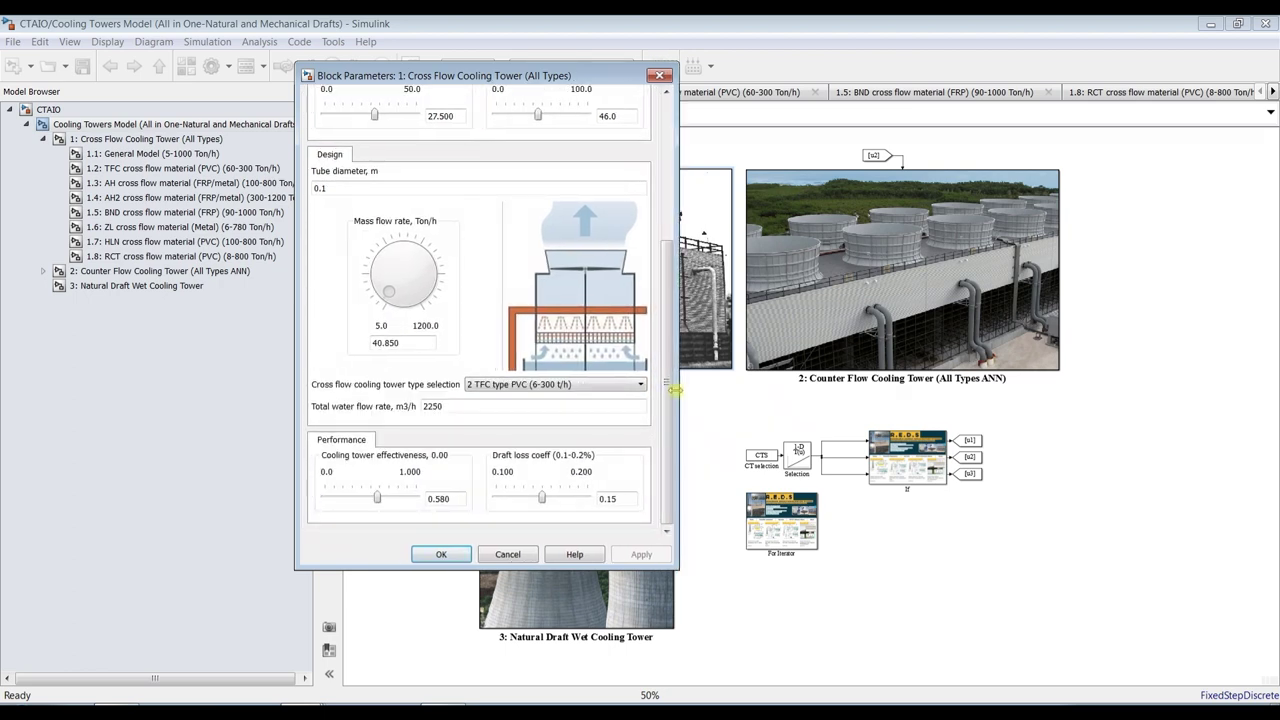
drag(669, 430, 666, 364)
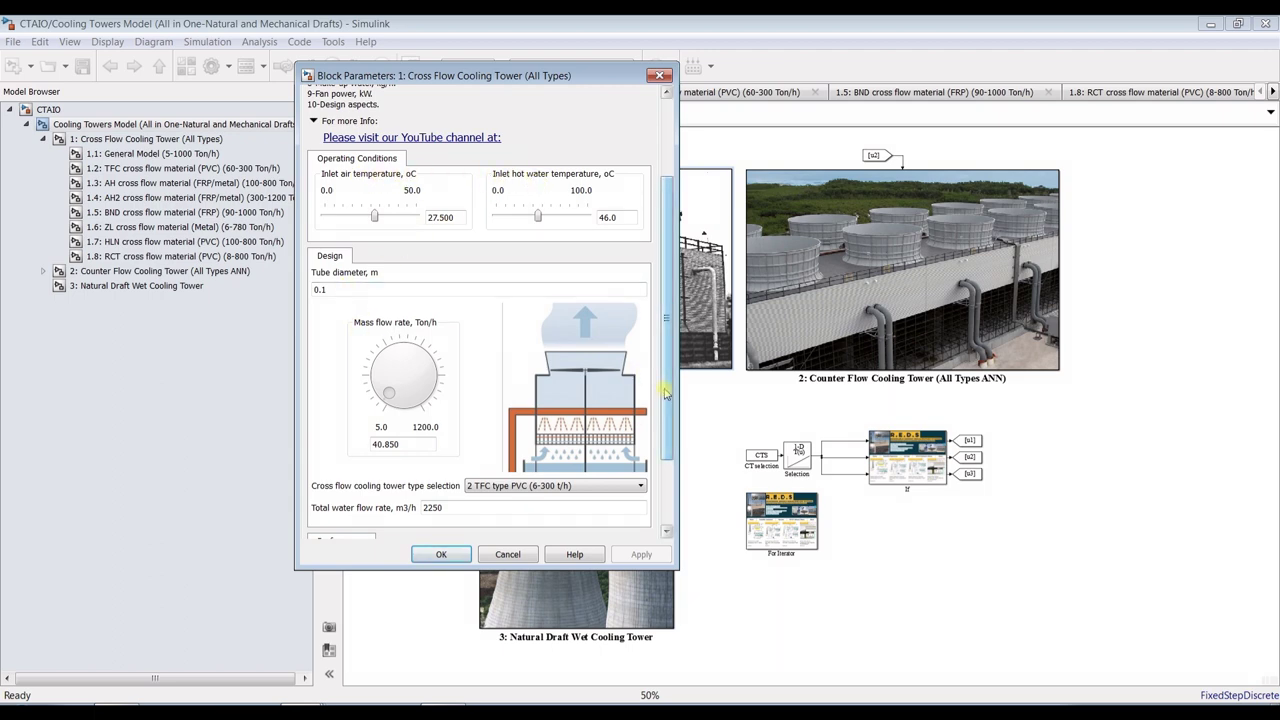
scroll(664, 380, down, 1)
click(546, 424)
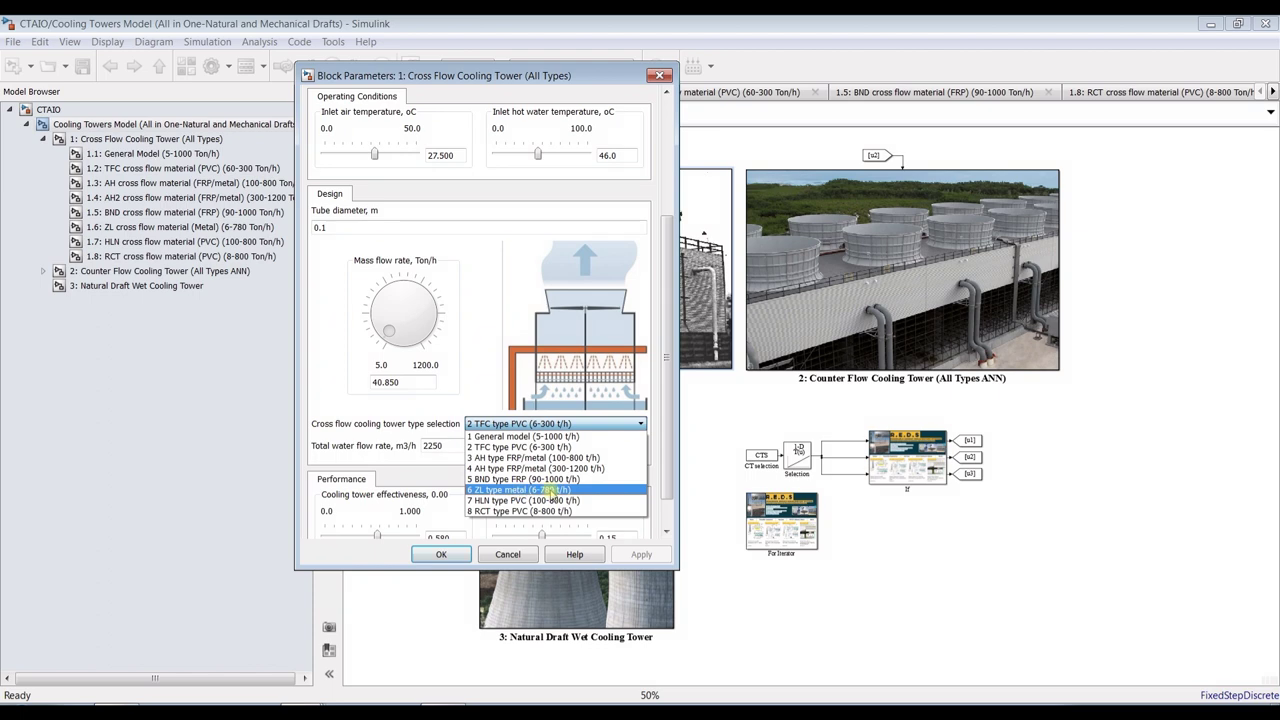
click(504, 447)
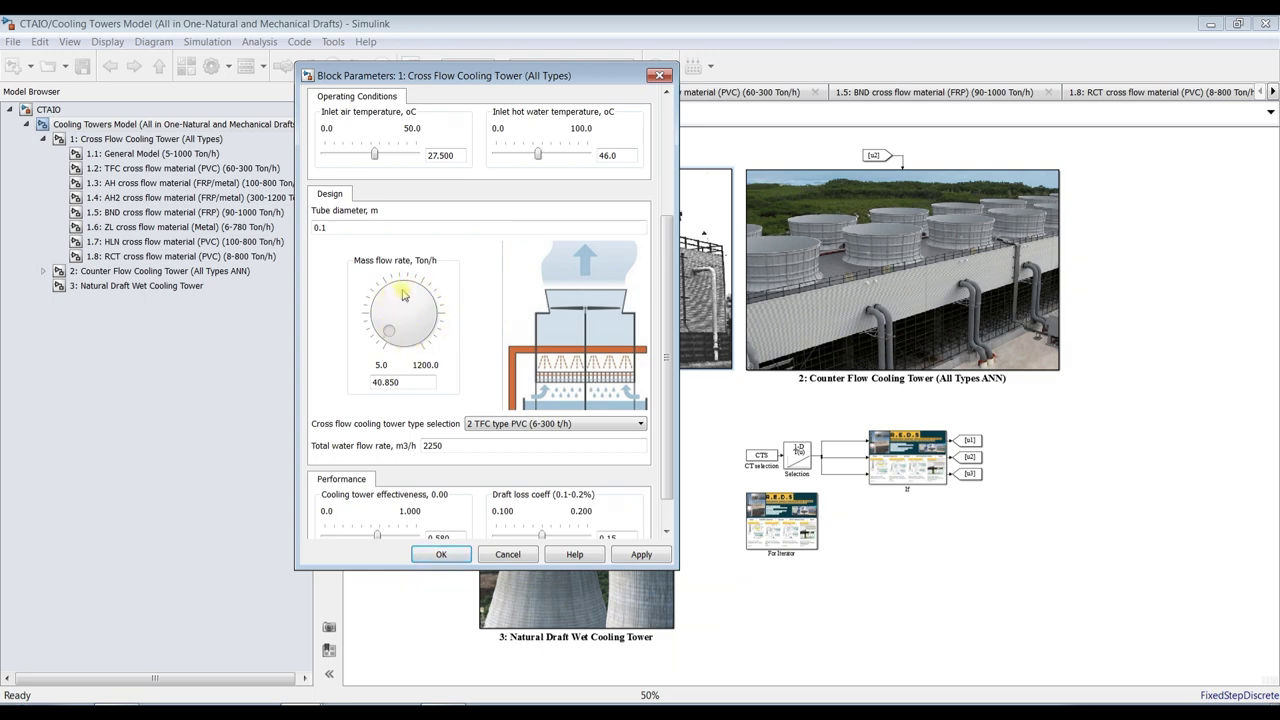
Set mass flow rate 50, effectiveness 0.4 and total water flow rate 3000, applying each
double_click(401, 382)
text(50)
click(637, 552)
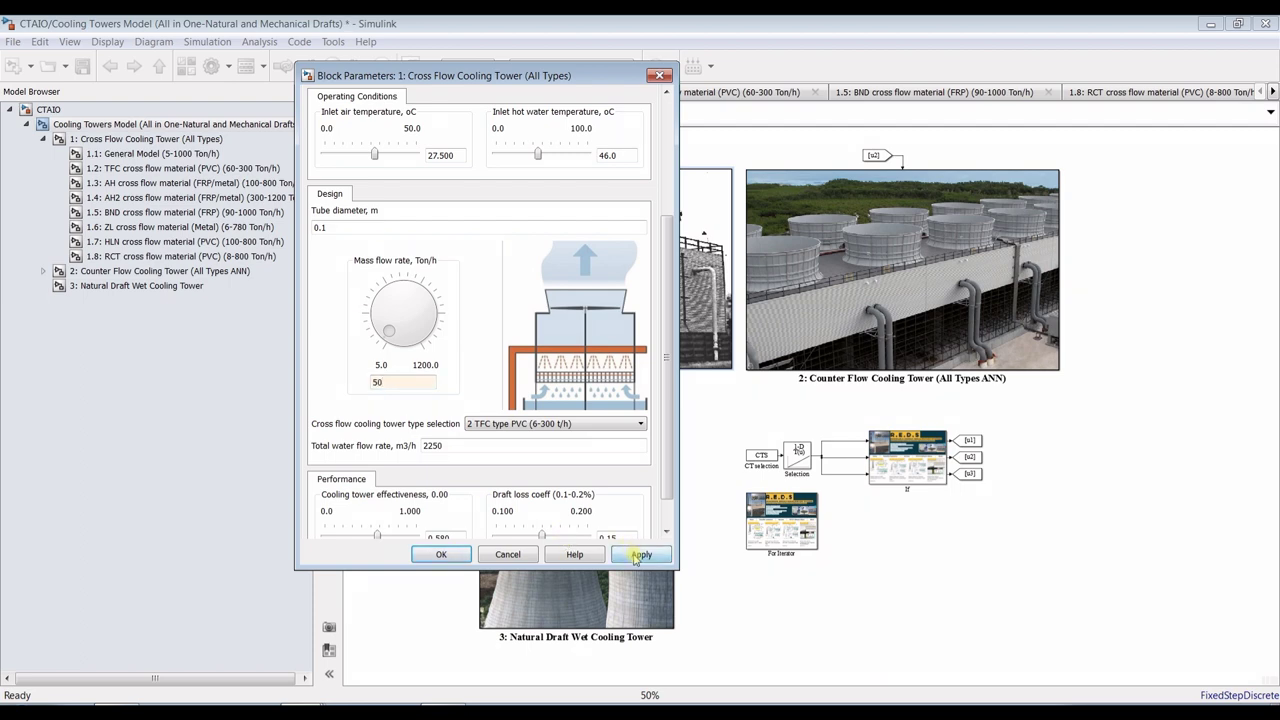
click(667, 530)
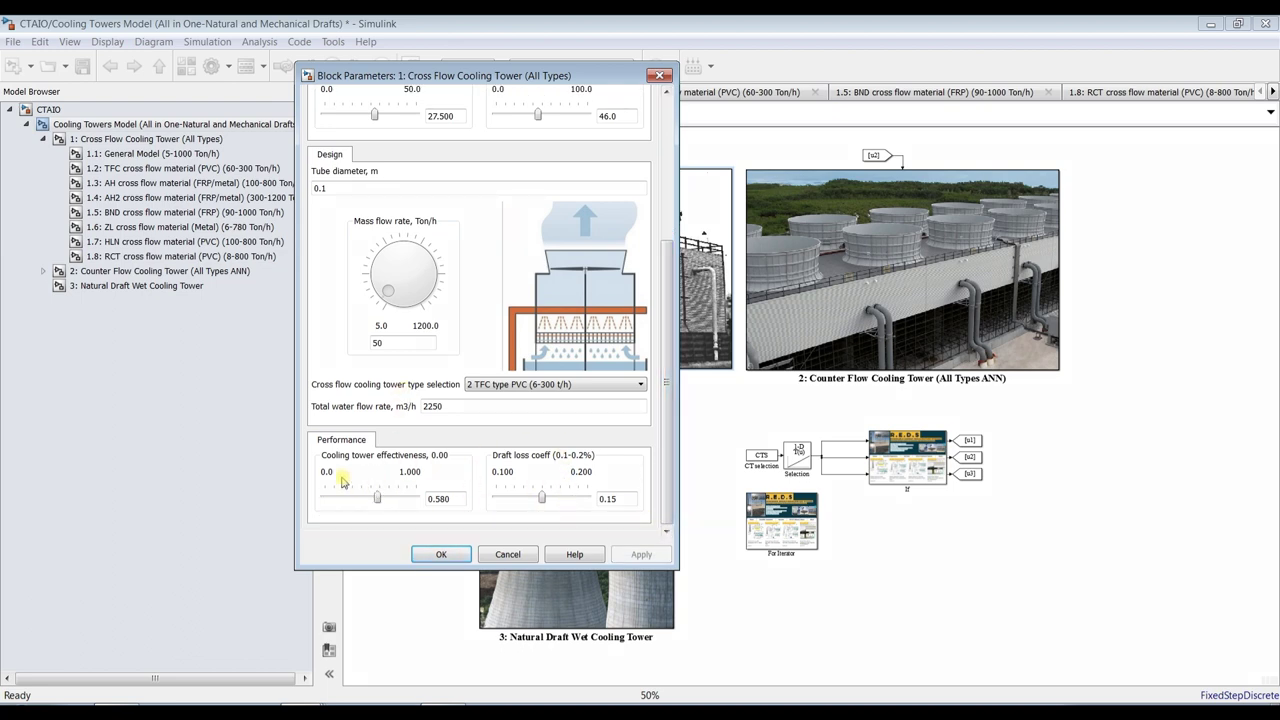
double_click(454, 497)
text(0)
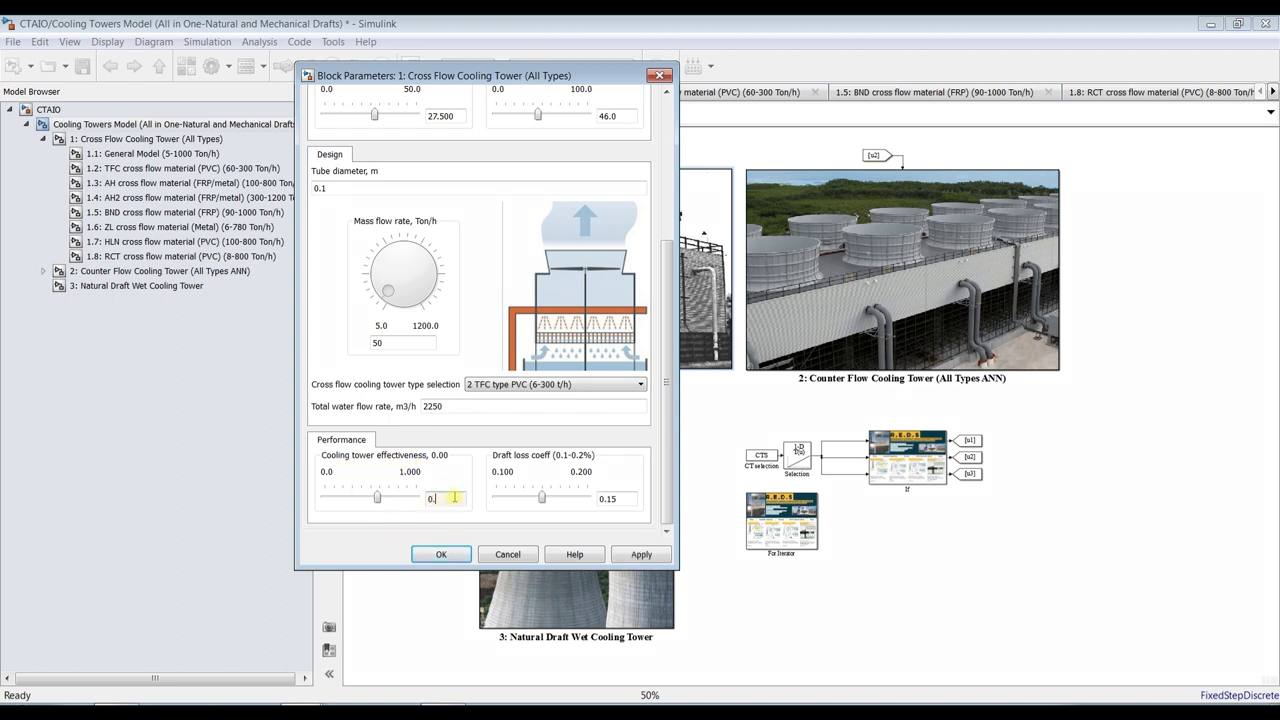
text(.4)
click(641, 554)
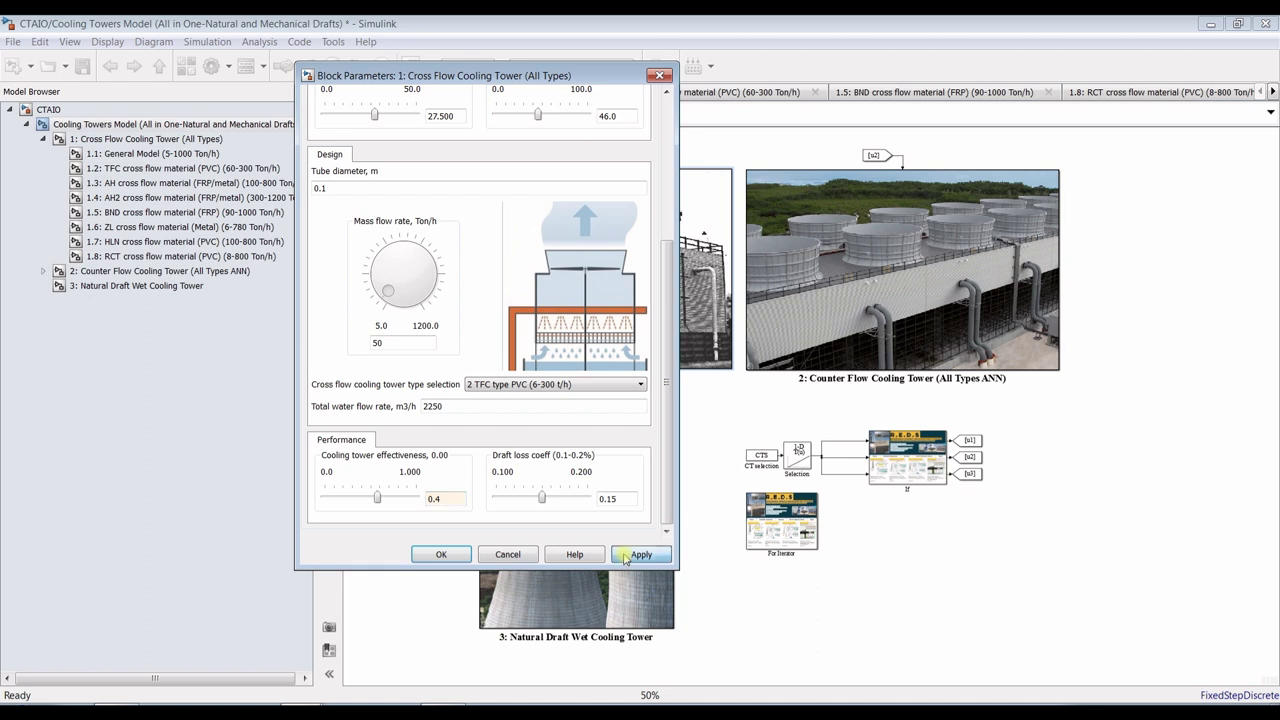
double_click(448, 406)
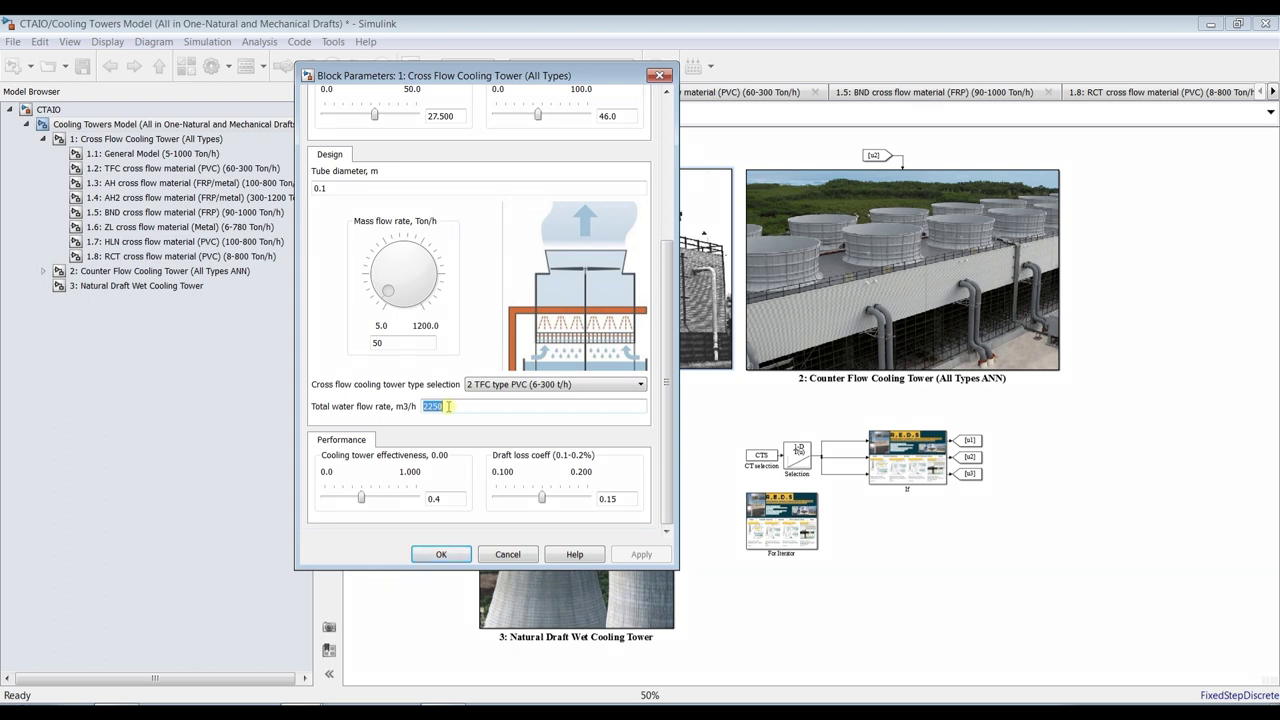
text(3000)
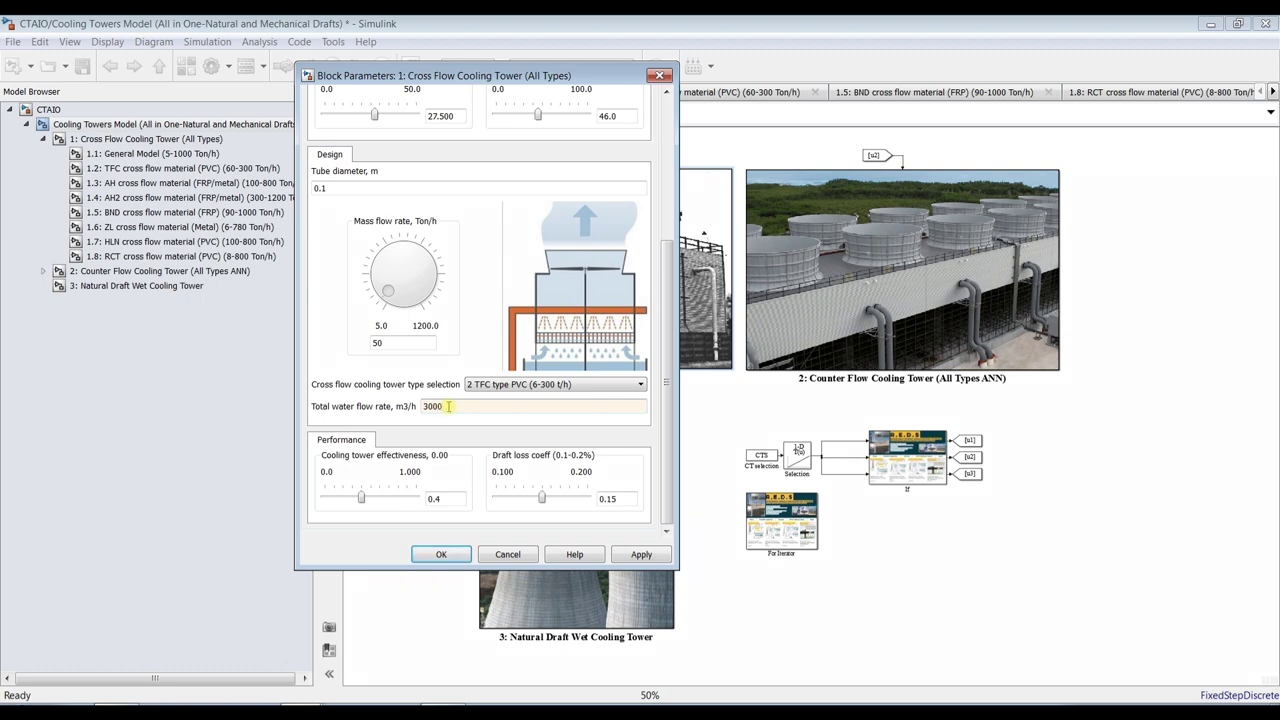
click(632, 555)
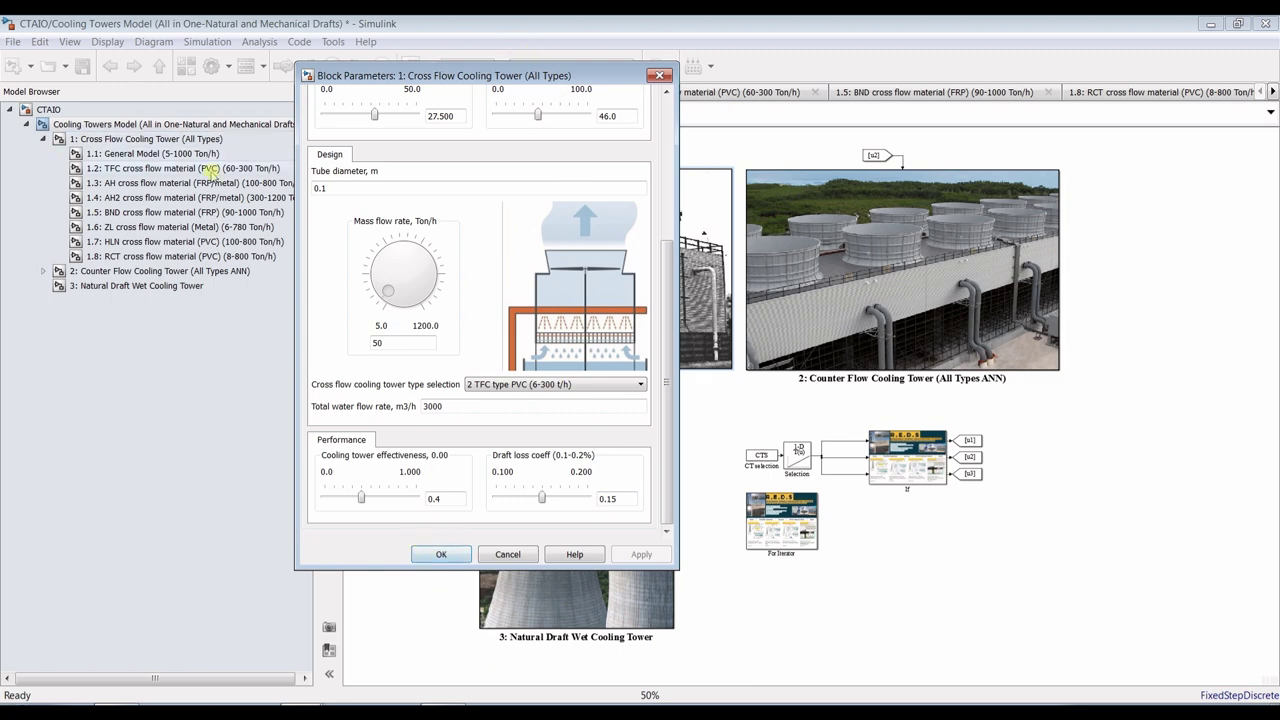
Keep tower type 2 TFC type PVC, confirm the parameters, and open the 1.2 TFC subsystem
drag(544, 77, 497, 157)
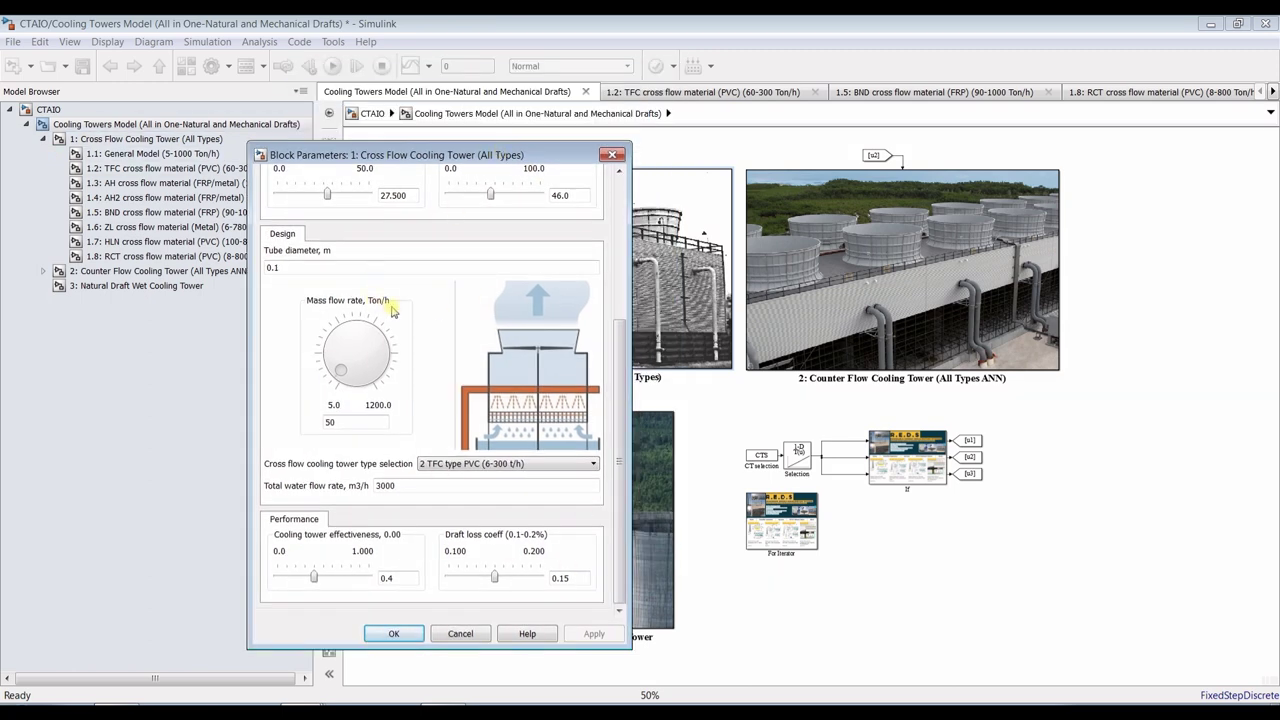
drag(616, 483, 617, 312)
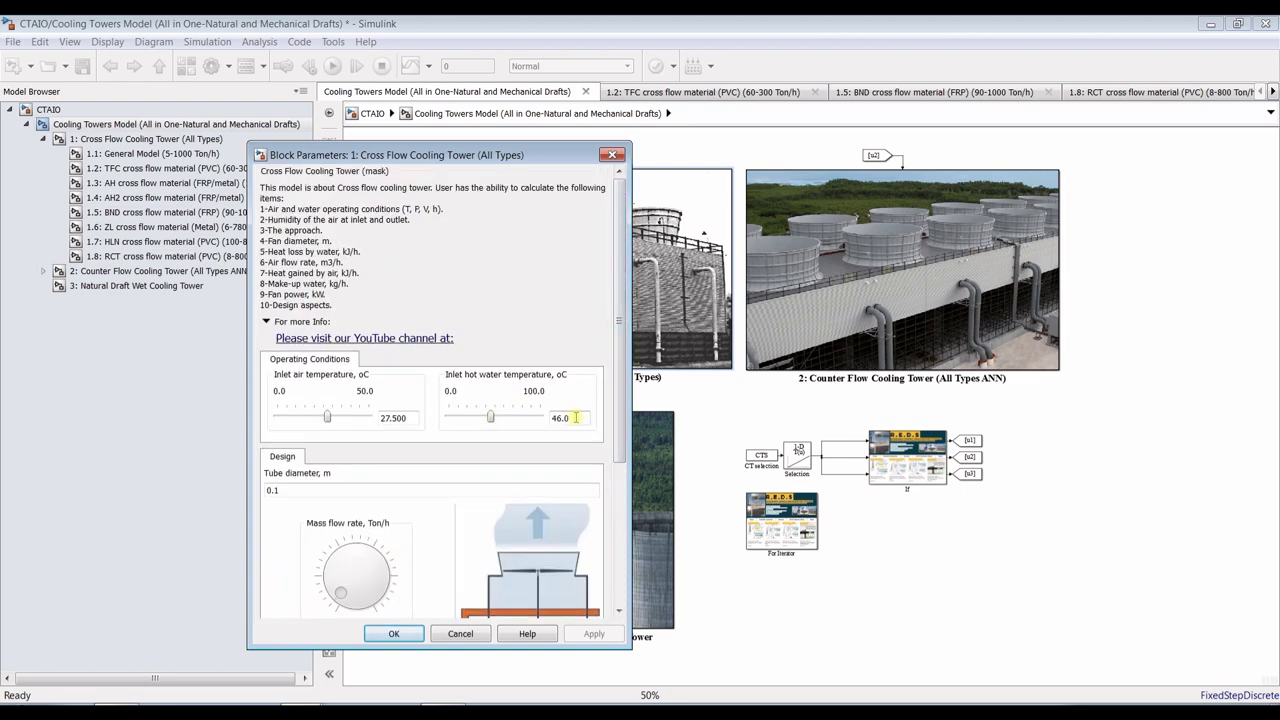
click(150, 172)
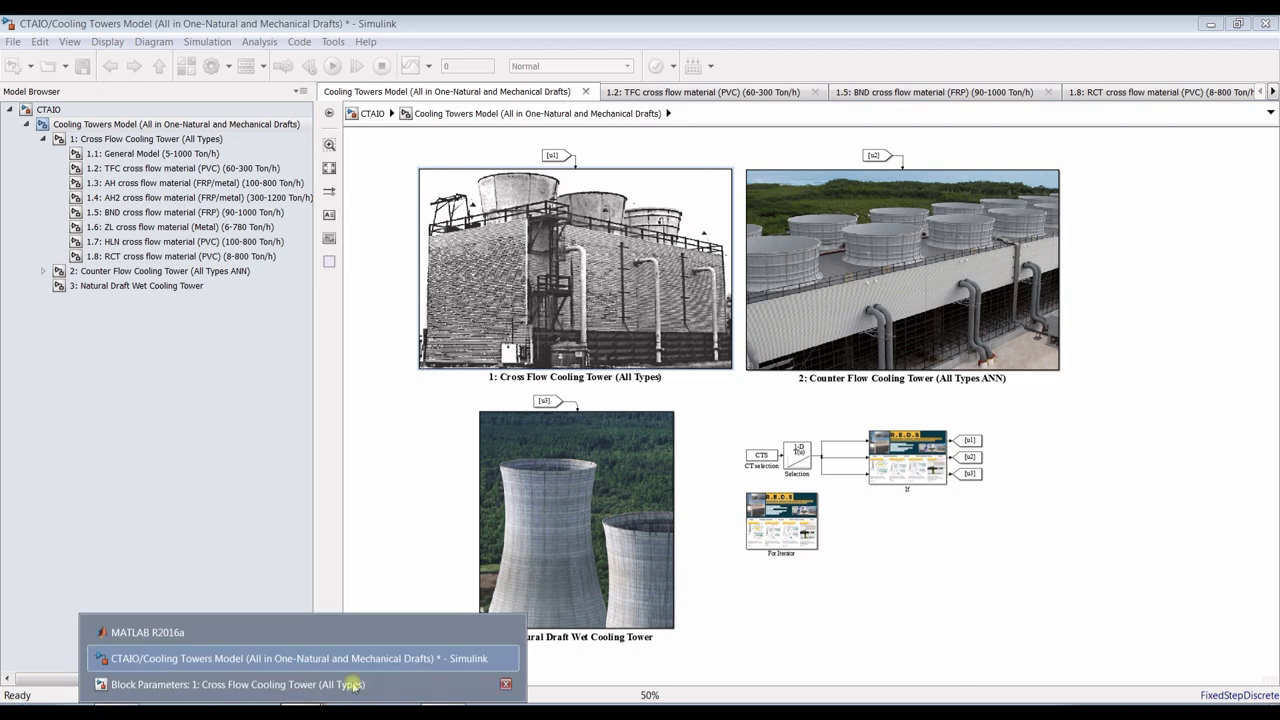
click(346, 686)
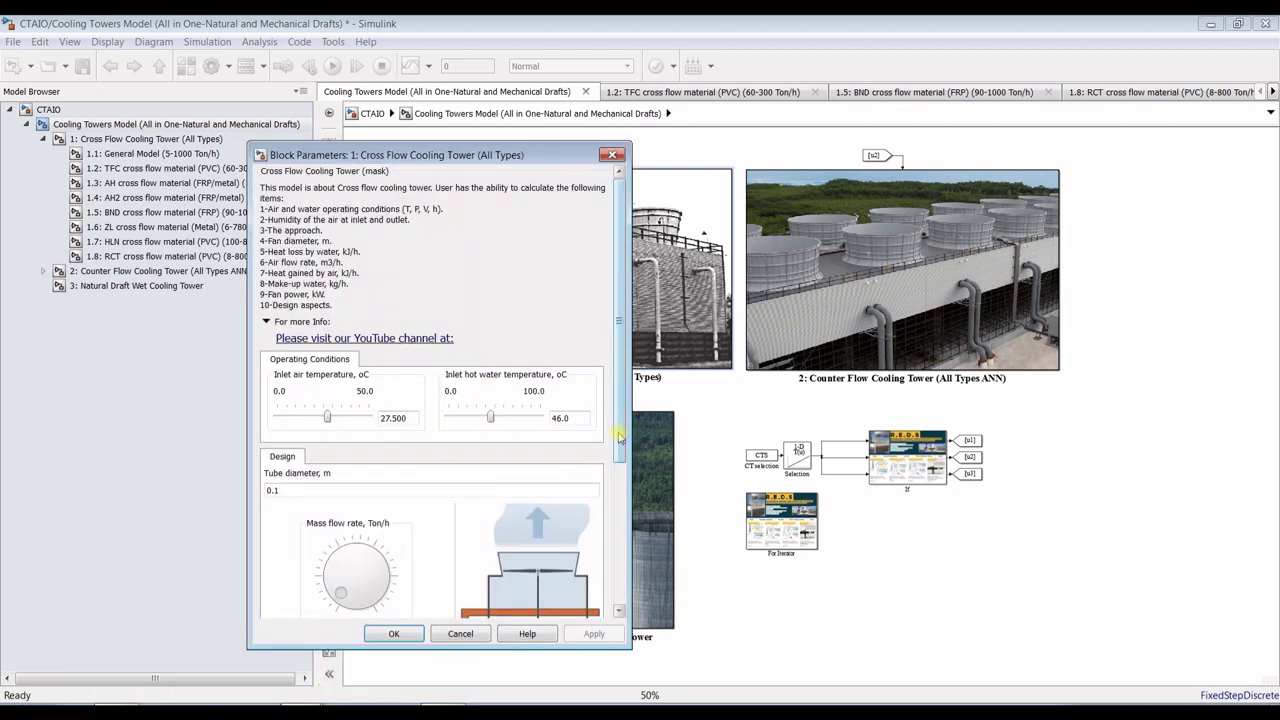
scroll(521, 498, down, 5)
click(521, 498)
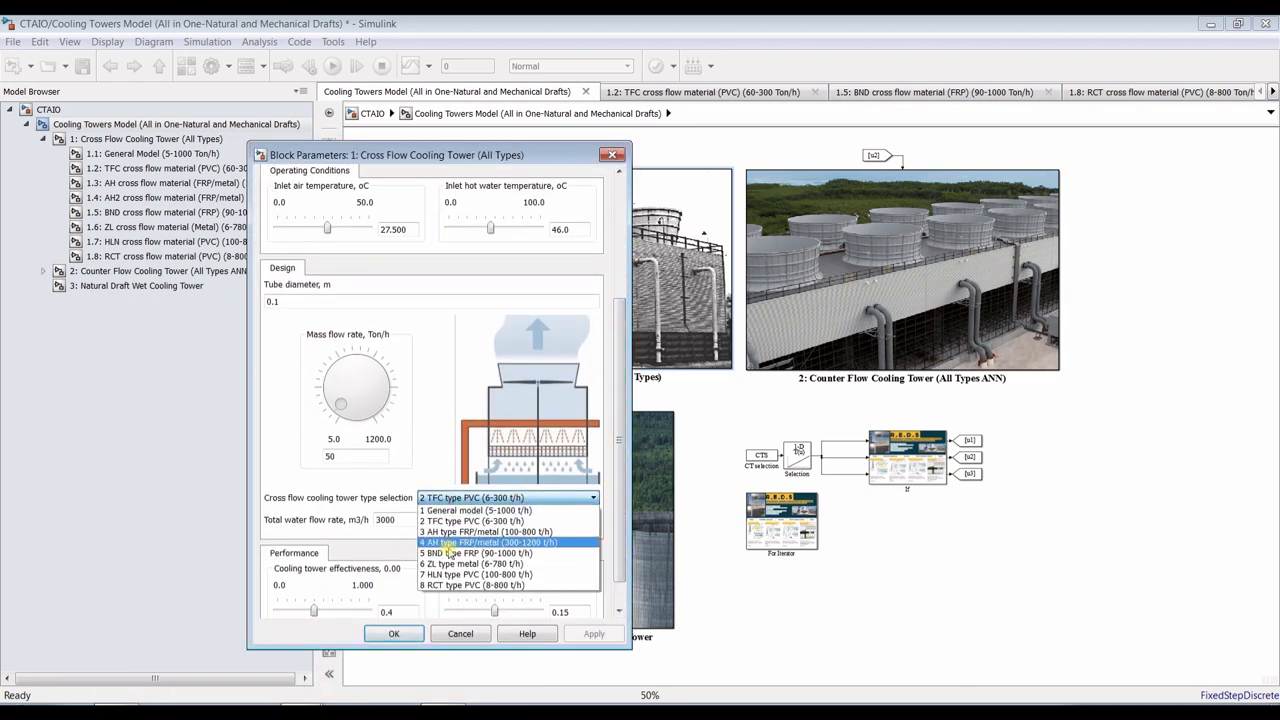
click(444, 521)
click(586, 634)
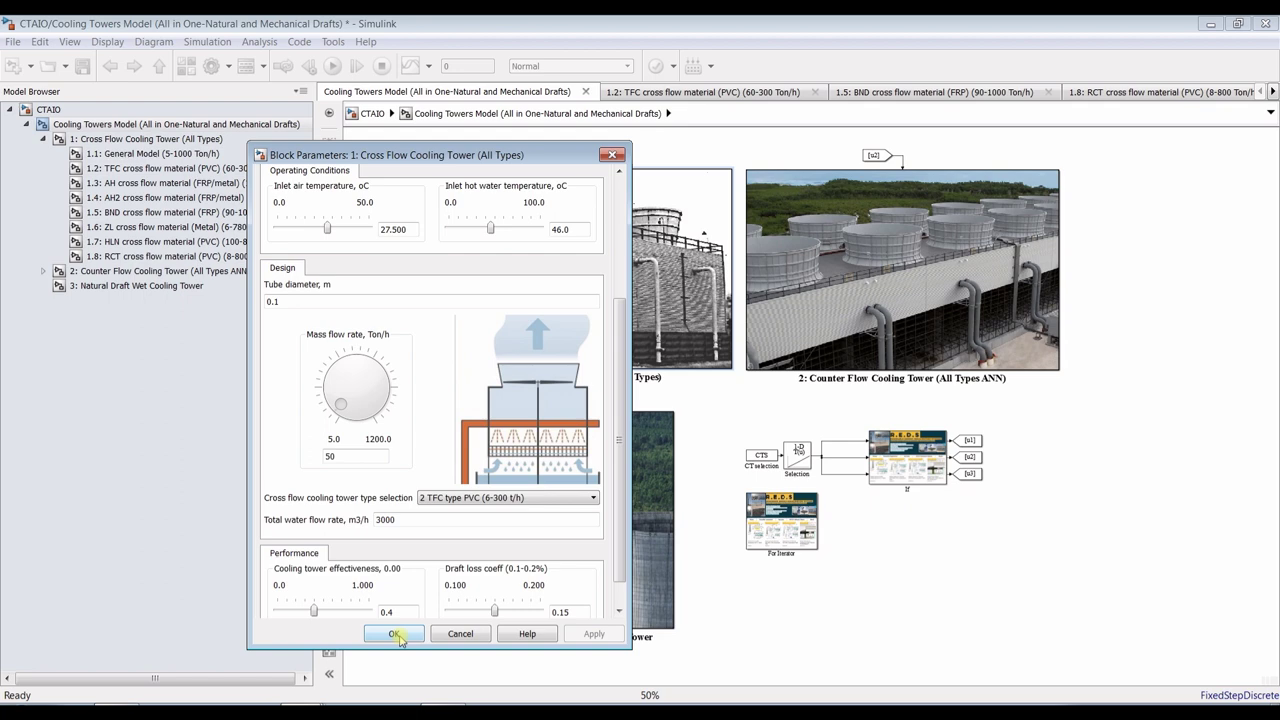
click(396, 635)
click(122, 168)
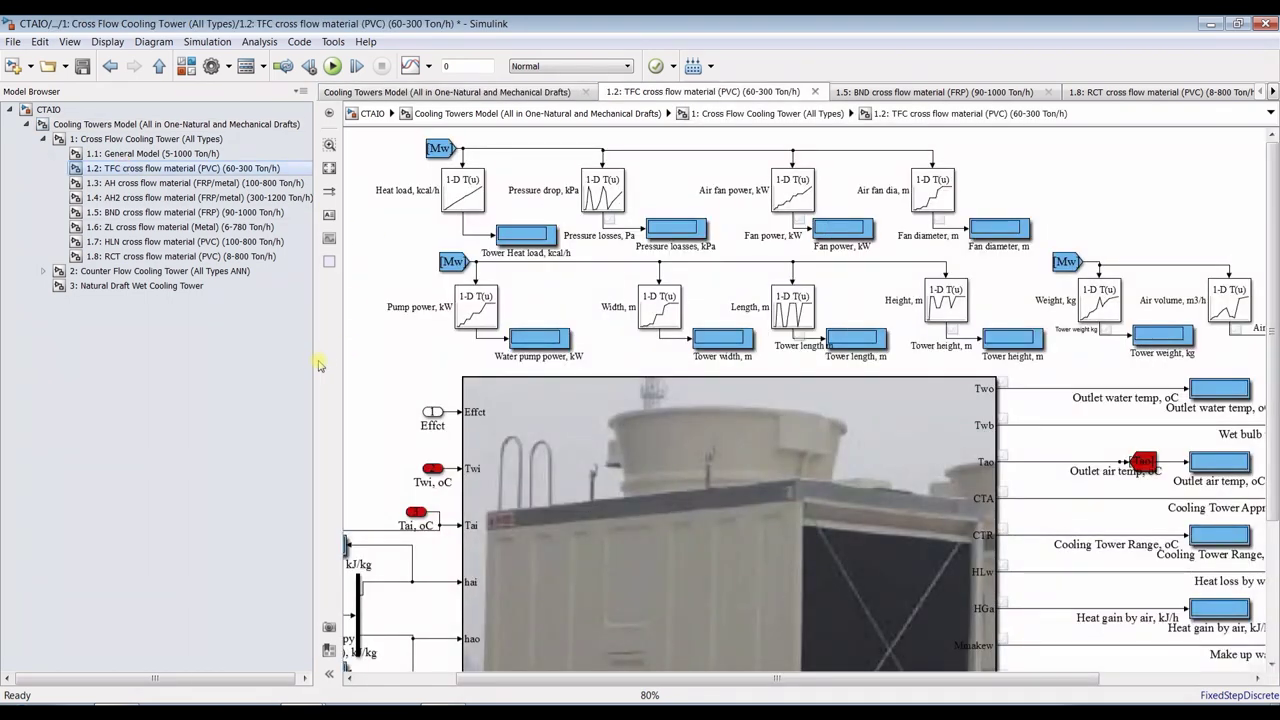
Narrow the Model Browser, fit the TFC diagram, and scroll down to its output Display blocks
drag(315, 358, 85, 345)
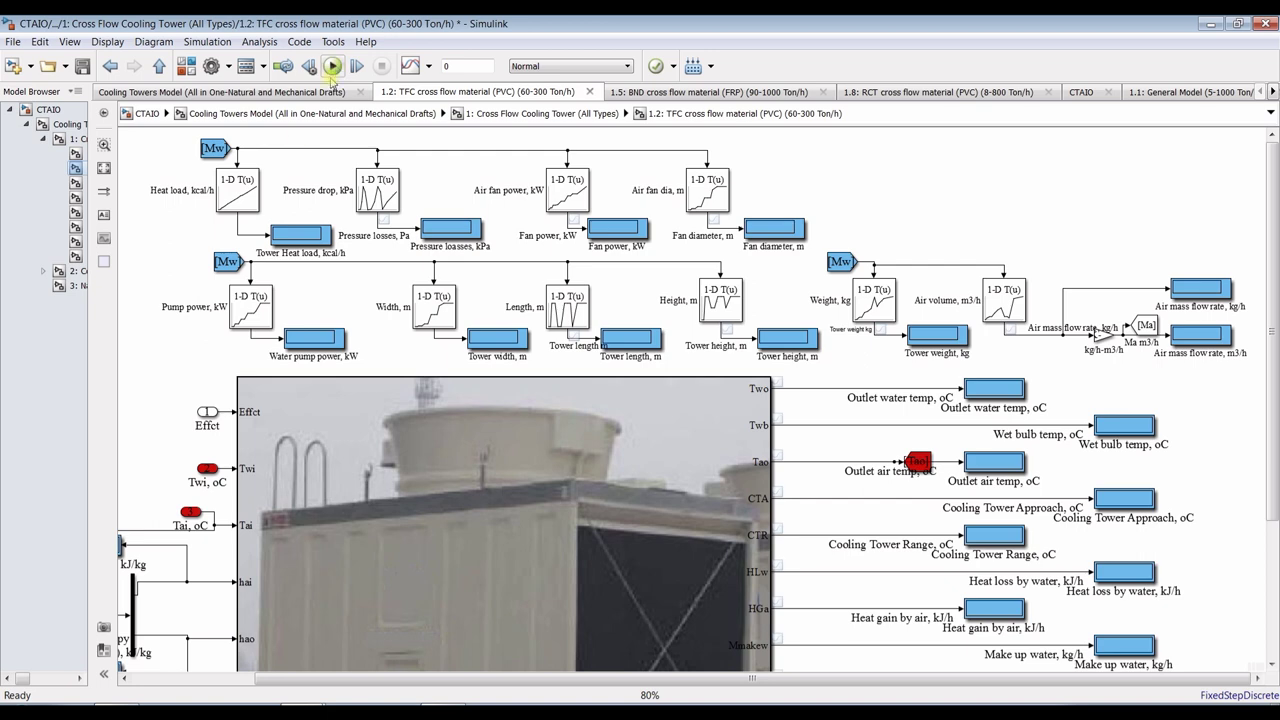
click(104, 168)
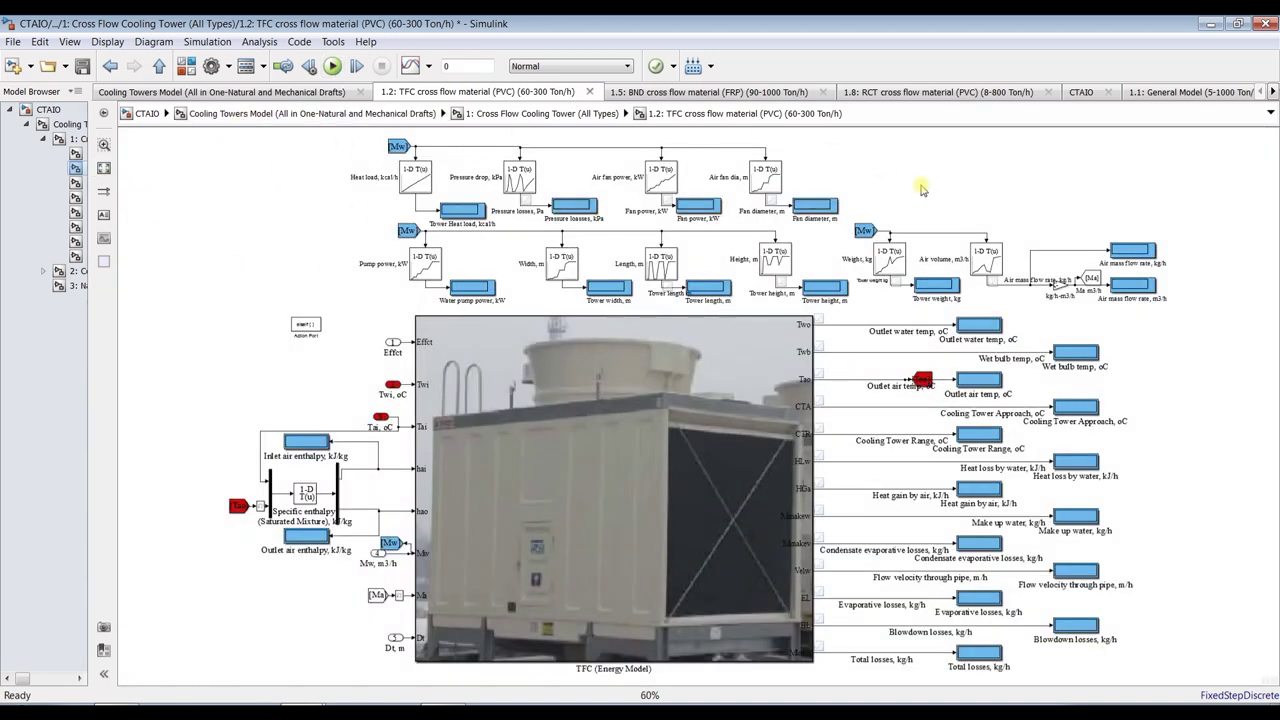
scroll(922, 190, up, 3)
scroll(922, 190, down, 1)
scroll(1120, 398, up, 1)
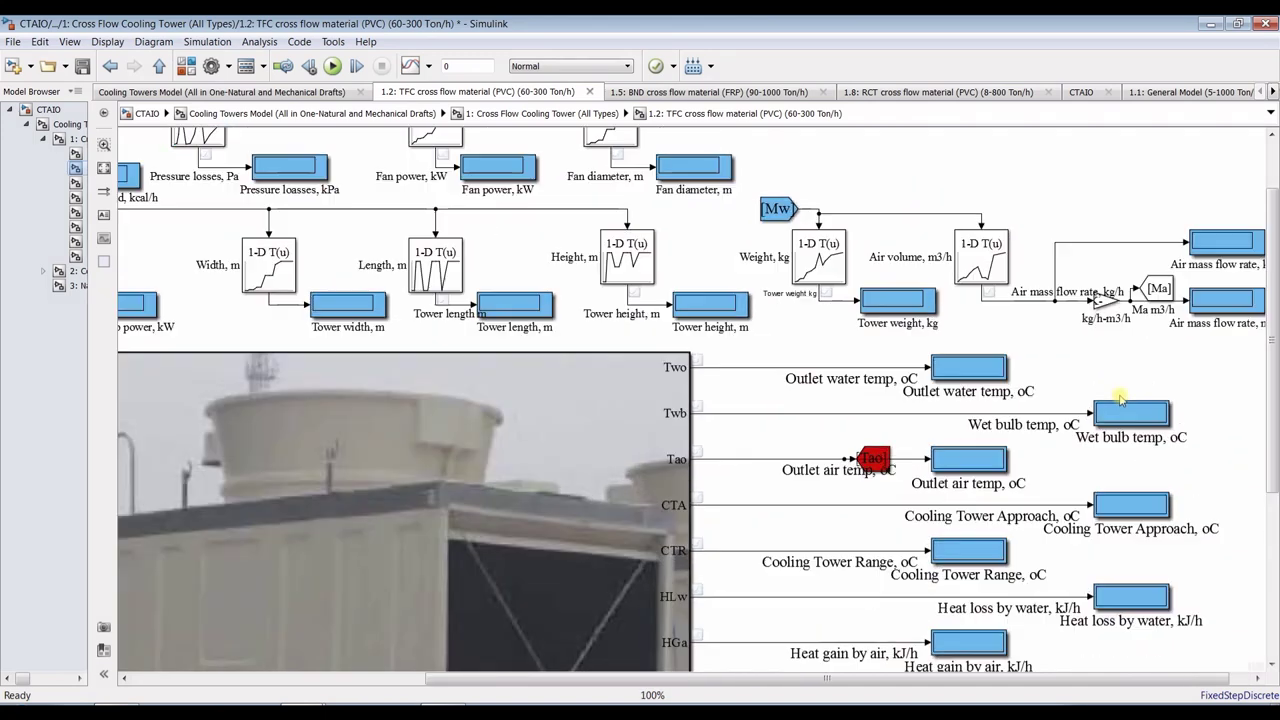
drag(1271, 440, 1272, 540)
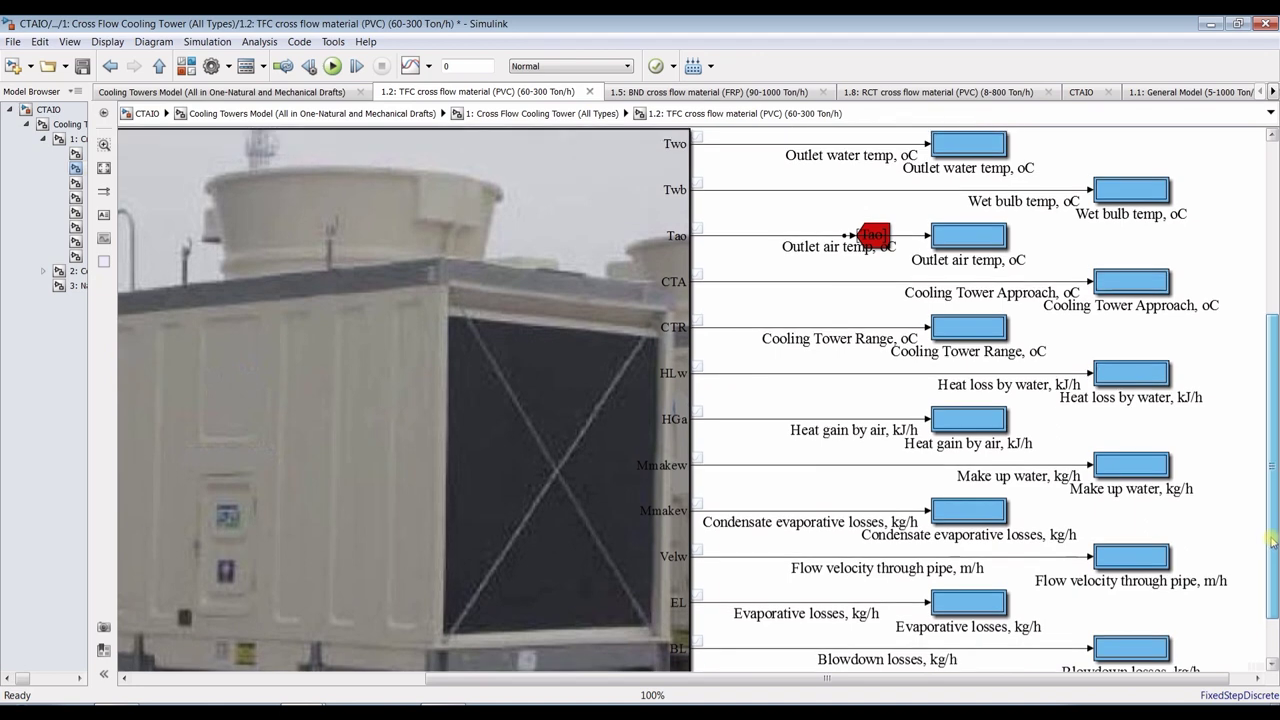
Run the TFC simulation and read the displays, e.g. outlet water temp 38.6 °C, losses 3324
click(333, 67)
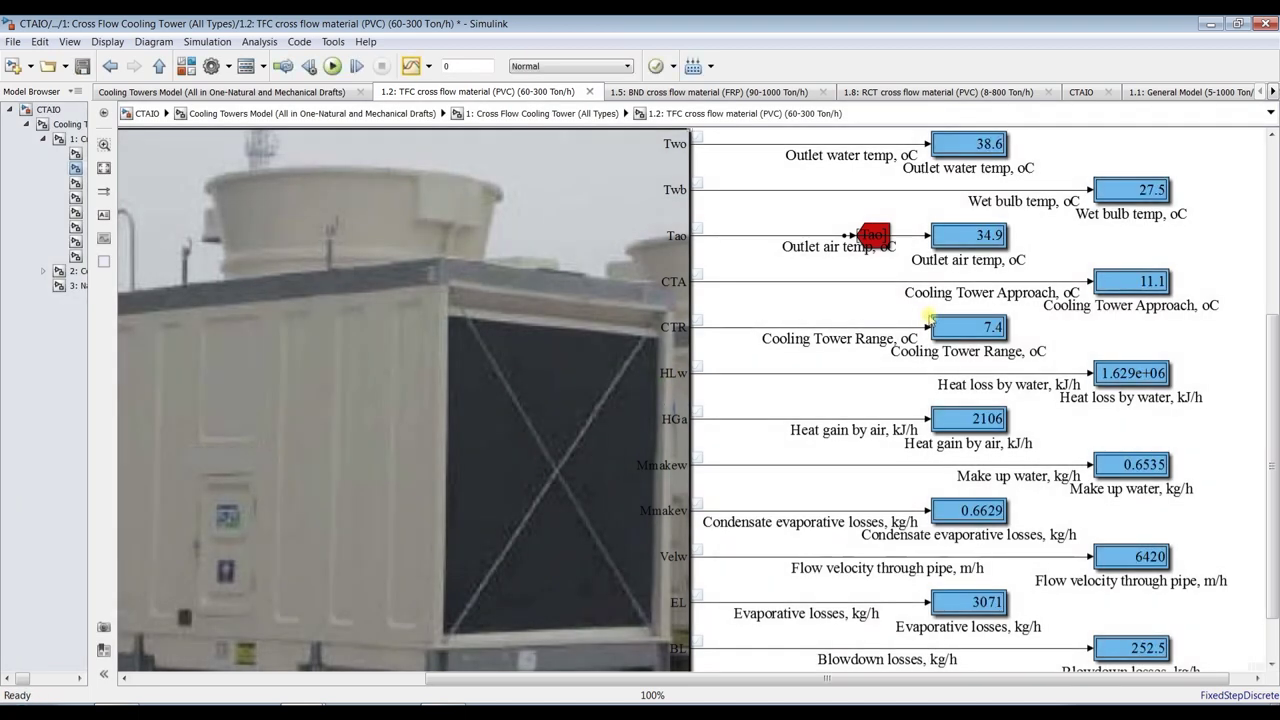
drag(1276, 420, 1270, 362)
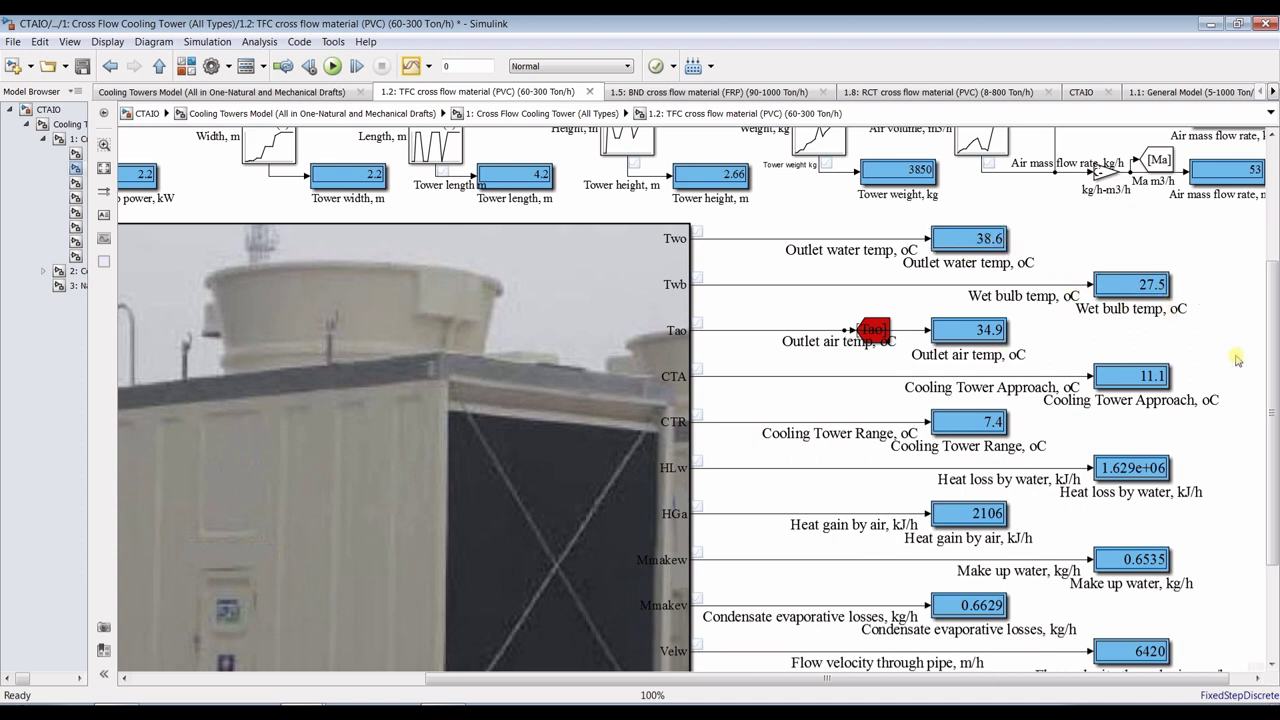
drag(1274, 322, 1273, 366)
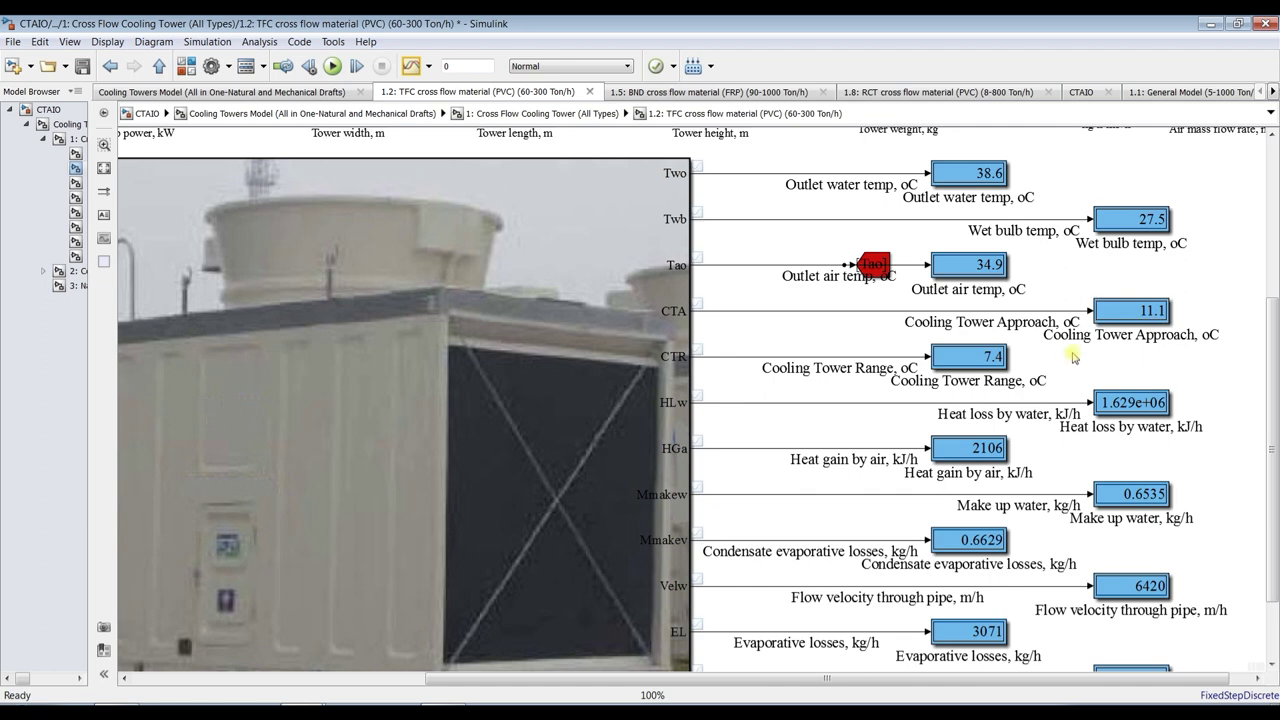
drag(1272, 412, 1272, 467)
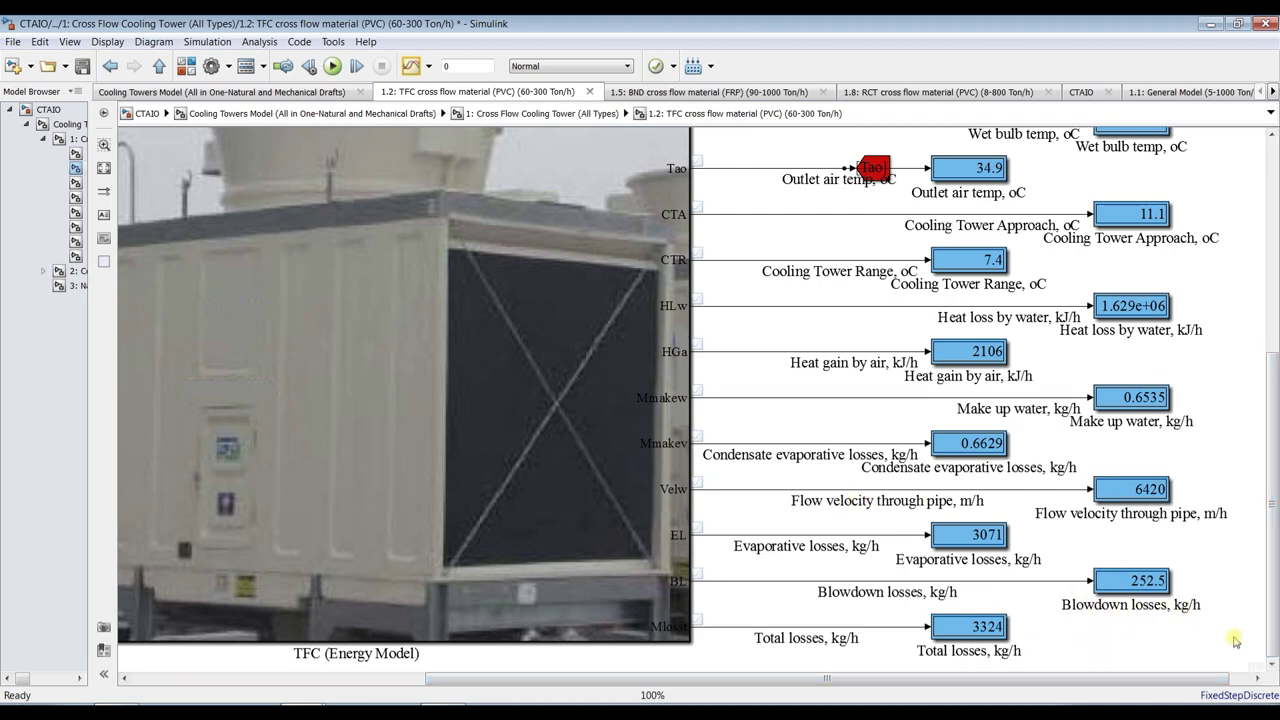
drag(1274, 620, 1277, 440)
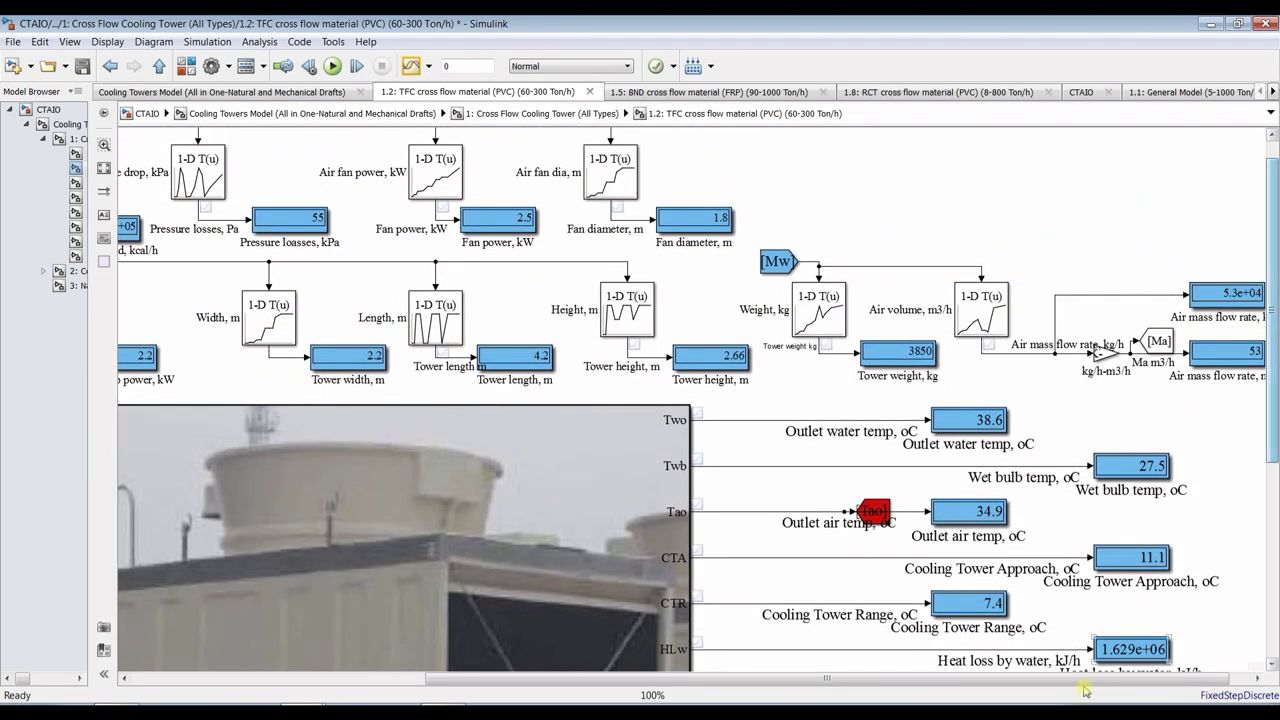
Pan across the sizing displays (2.66 m height, 1.8 m fan, 2.2 kW pump), then fit to view
drag(1020, 678, 1106, 676)
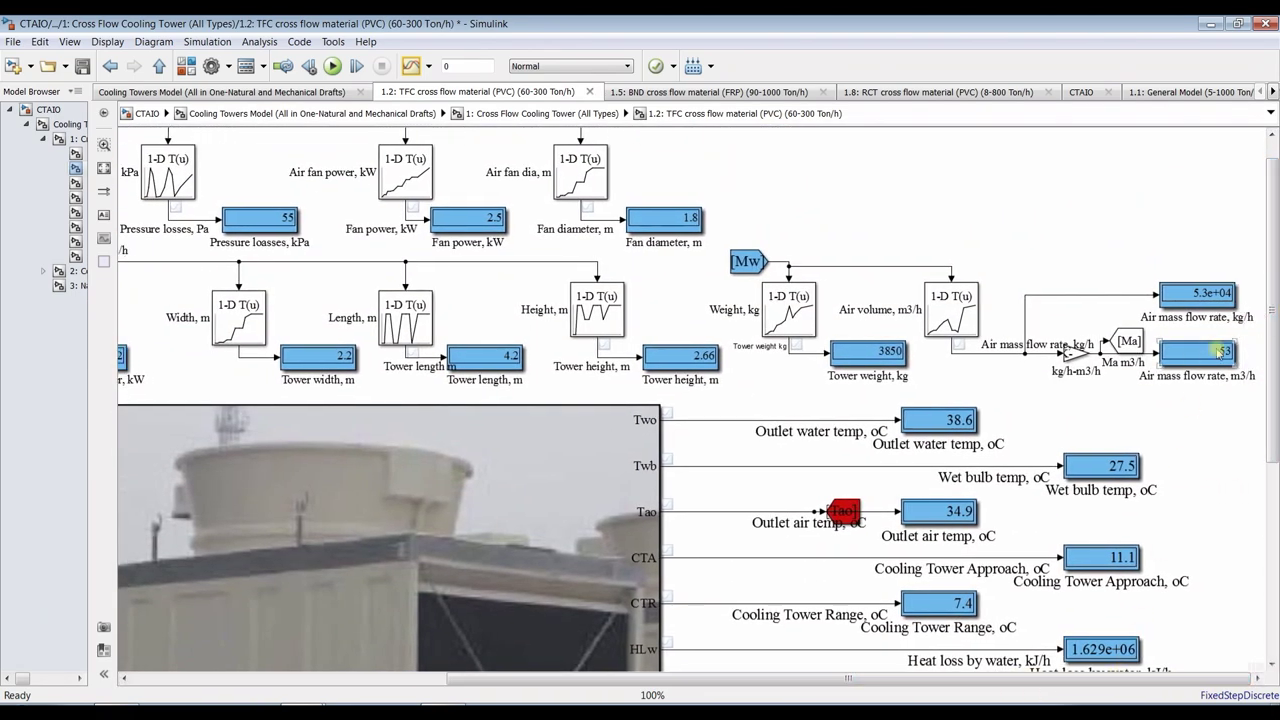
scroll(1212, 352, up, 3)
drag(1160, 679, 1172, 679)
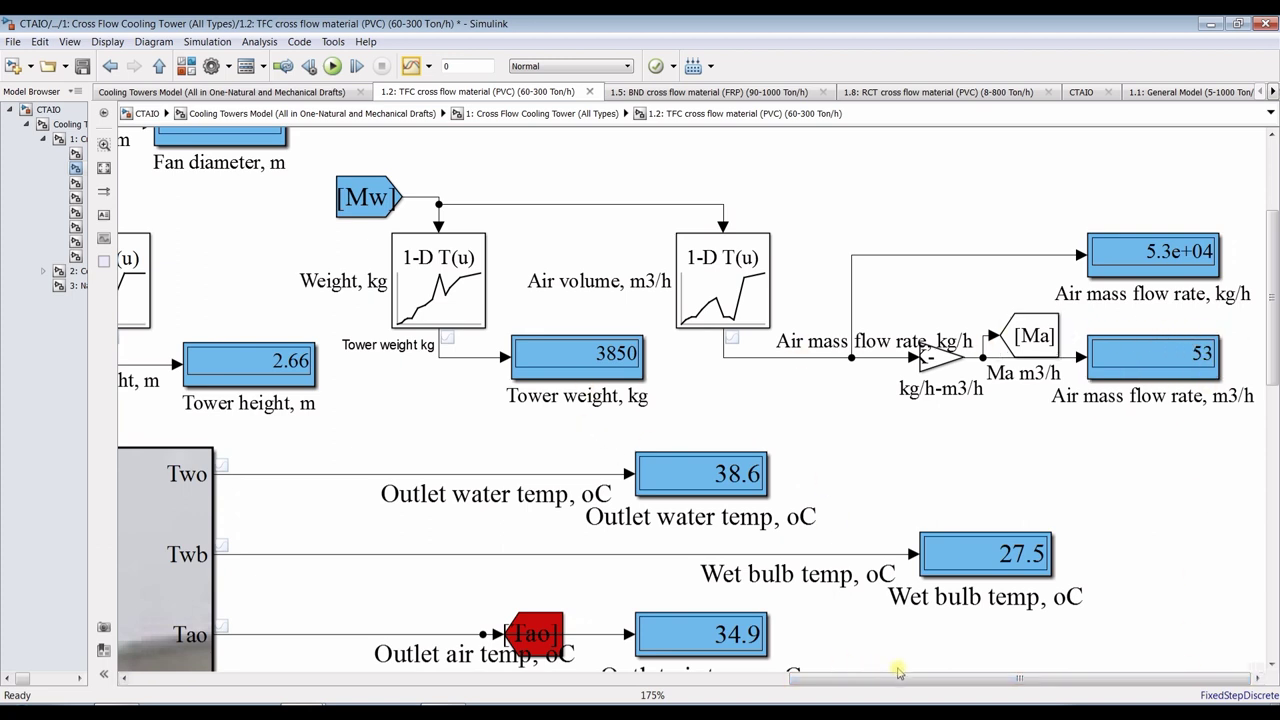
drag(894, 679, 400, 686)
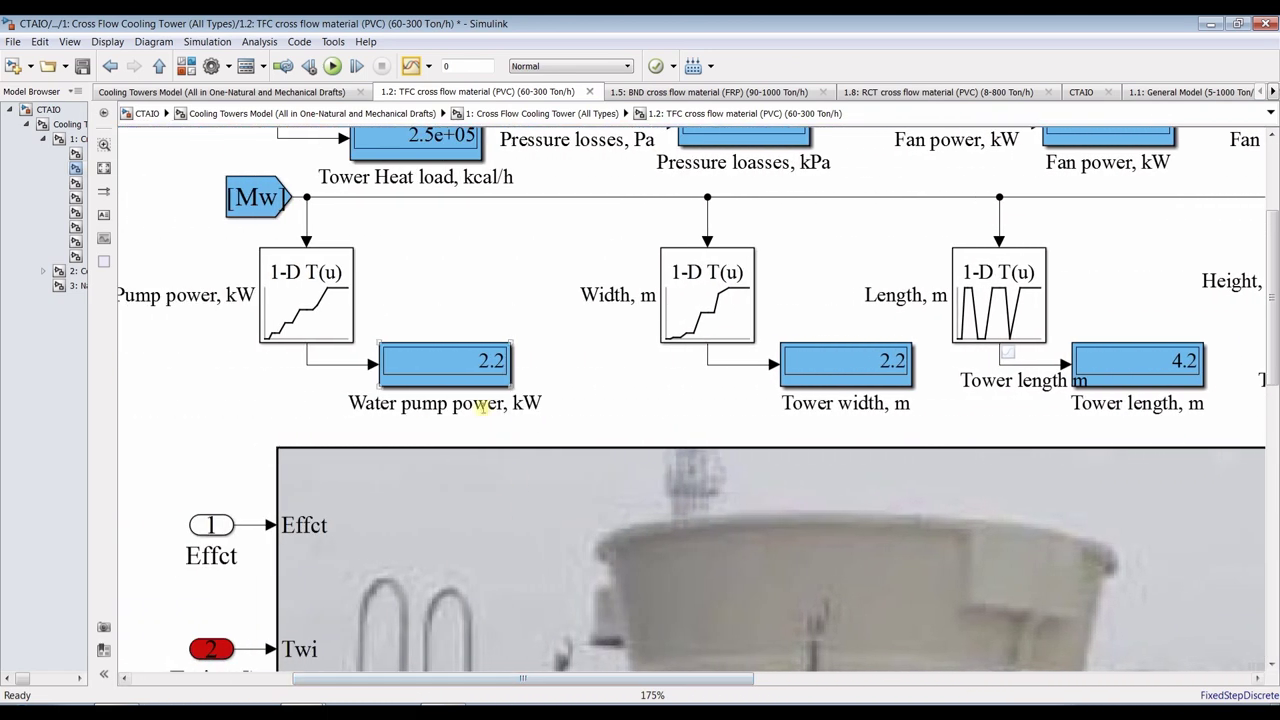
drag(1276, 350, 1276, 280)
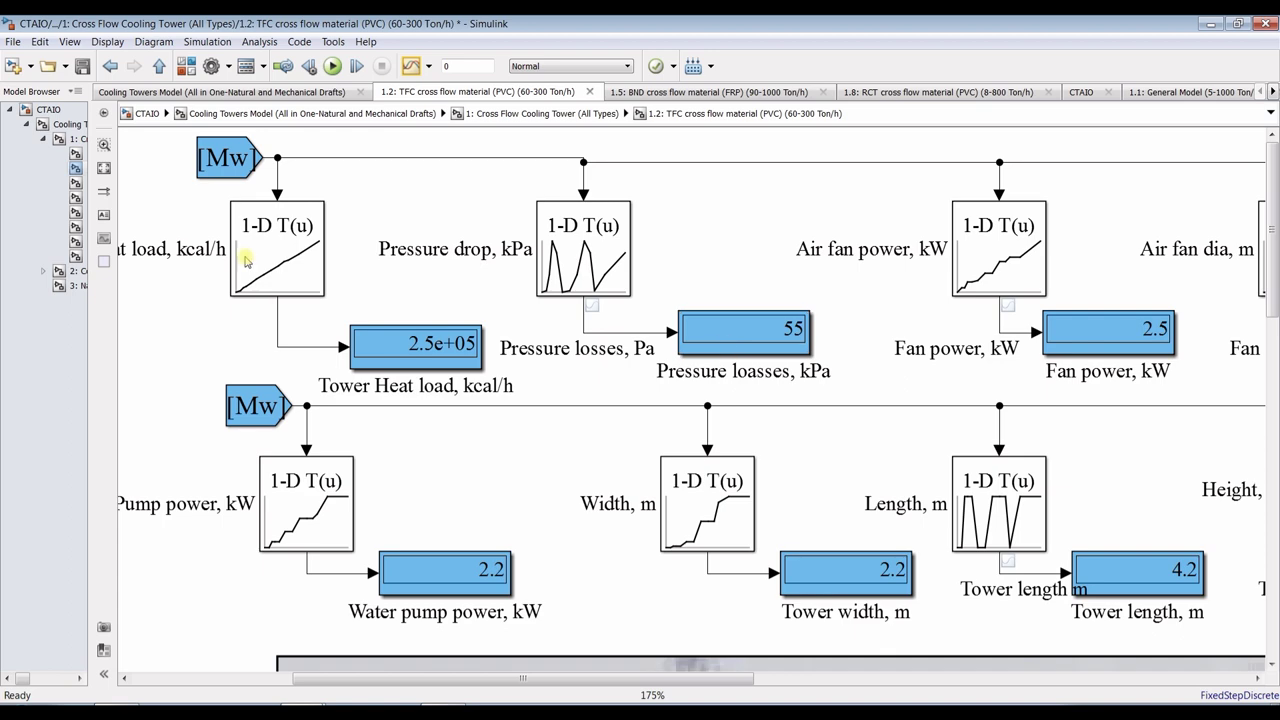
drag(566, 678, 756, 678)
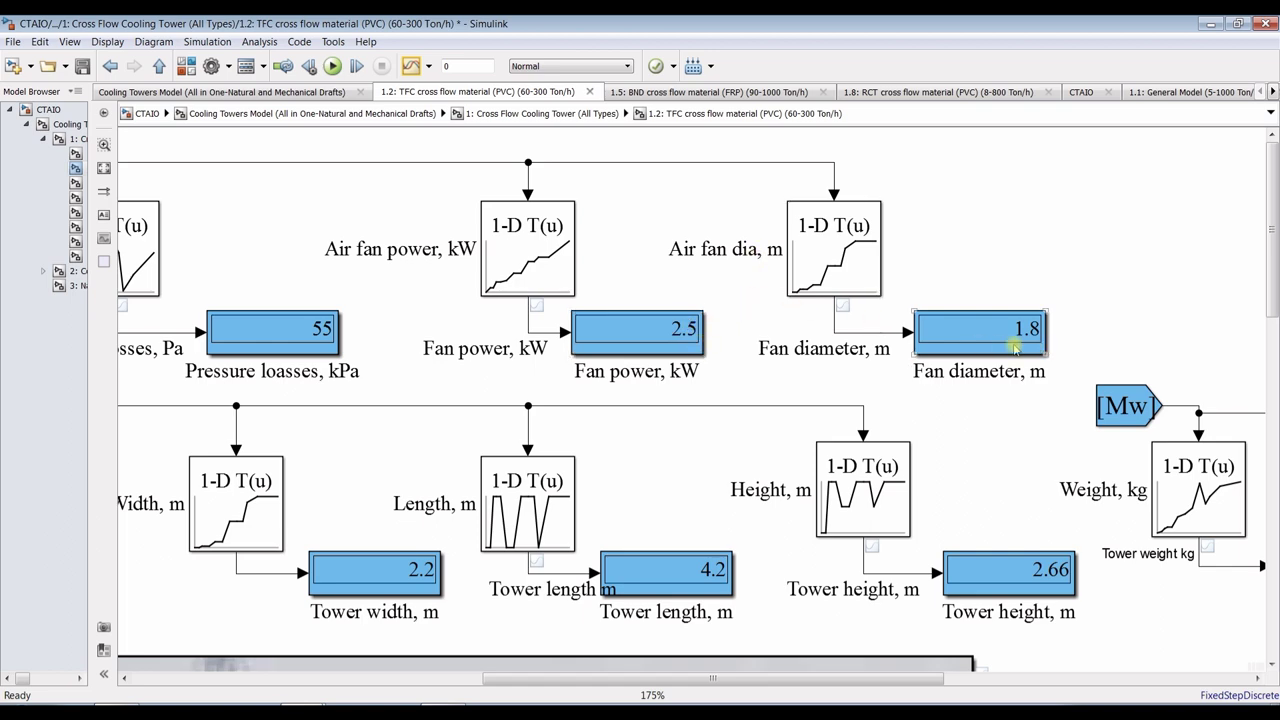
mouse_move(830, 683)
mouse_down()
mouse_move(1000, 683)
mouse_move(837, 683)
mouse_up()
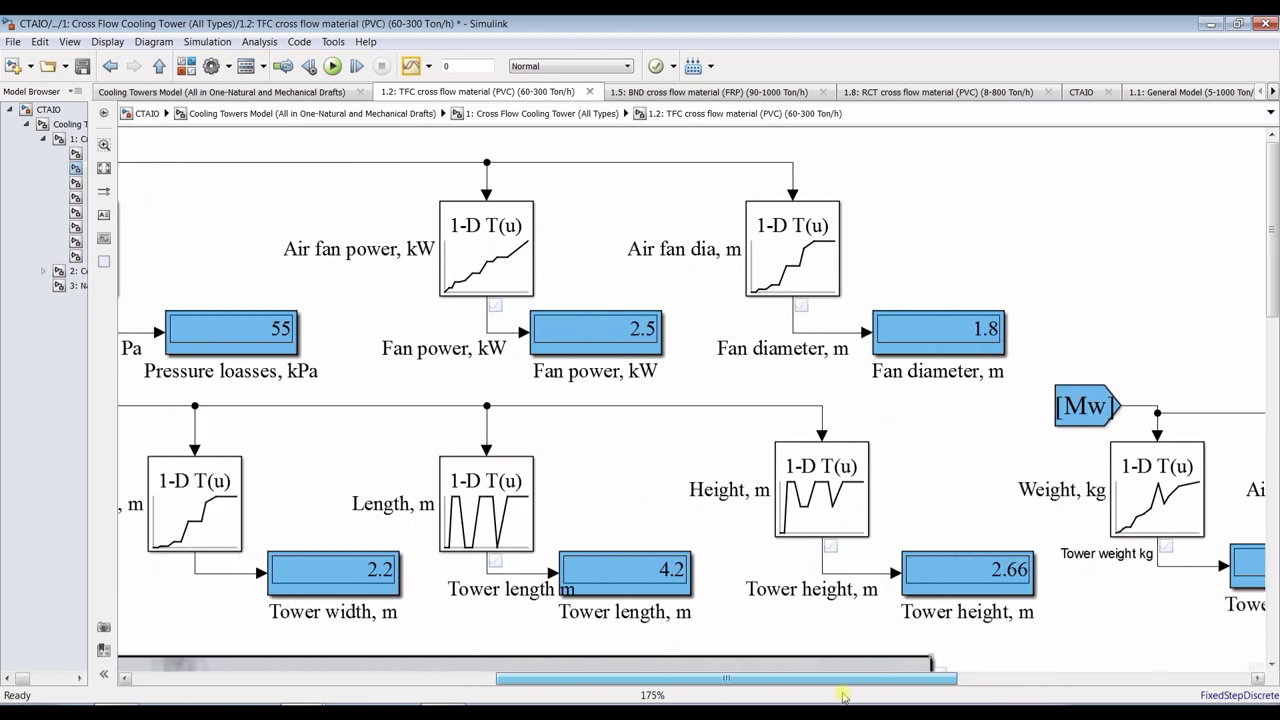
click(104, 170)
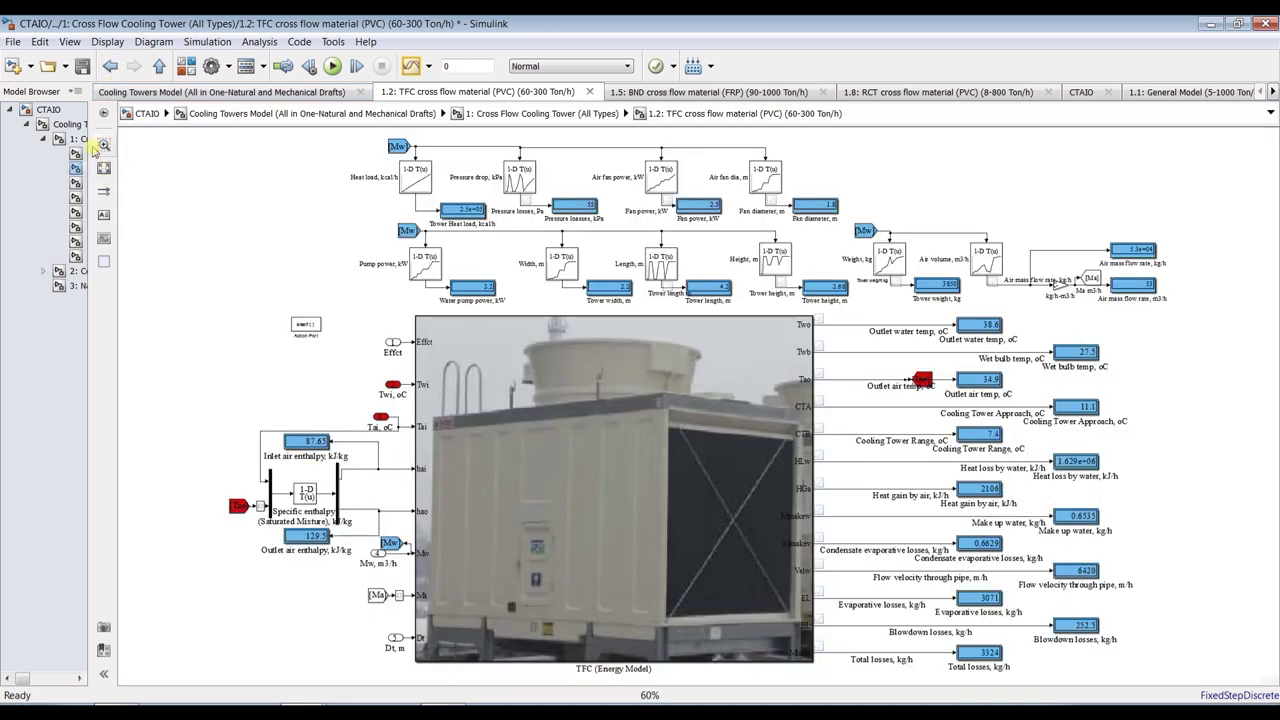
Check the Cross Flow subsystem's Total No of units display reads 60, then return to top level
click(66, 139)
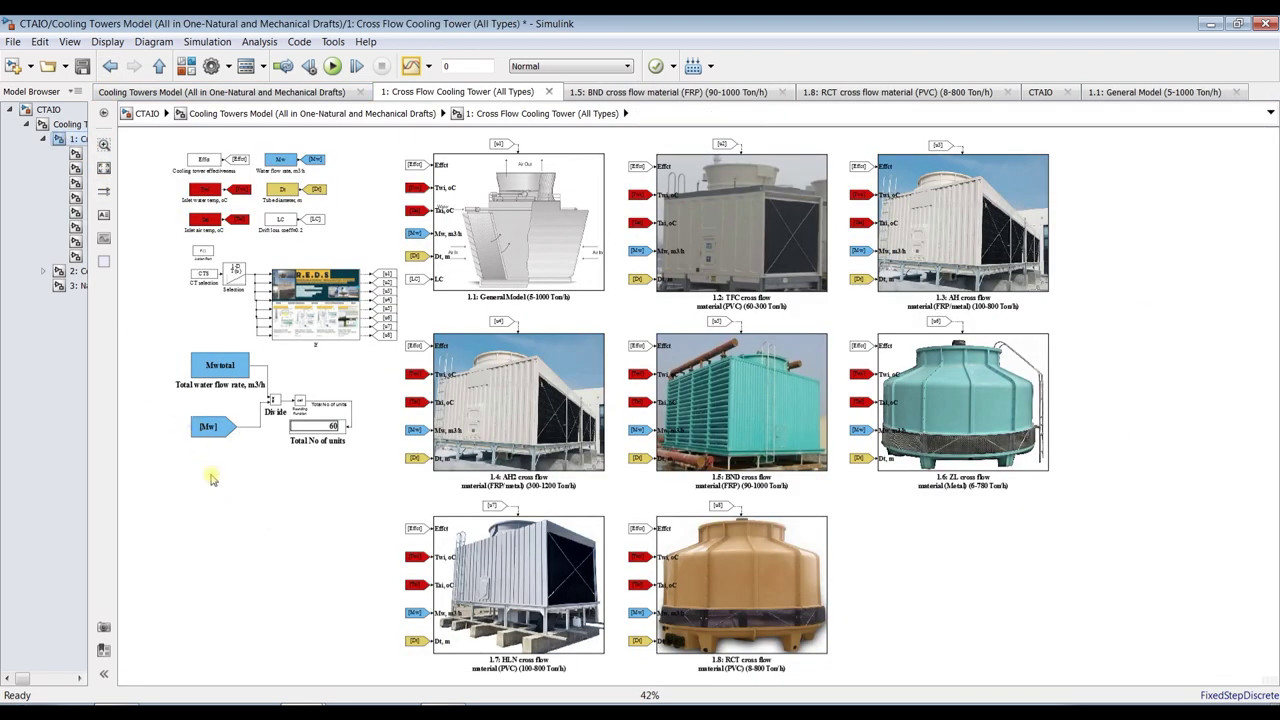
scroll(245, 462, up, 3)
scroll(281, 462, up, 2)
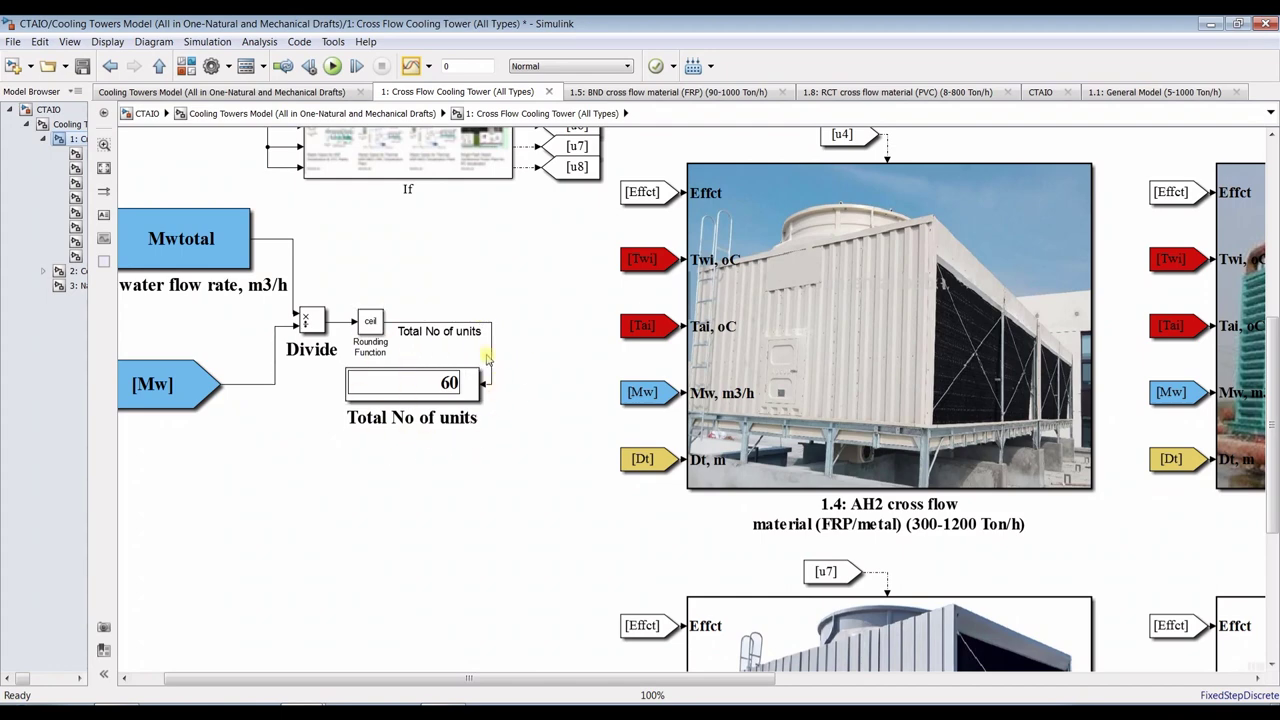
click(440, 398)
click(118, 200)
click(70, 124)
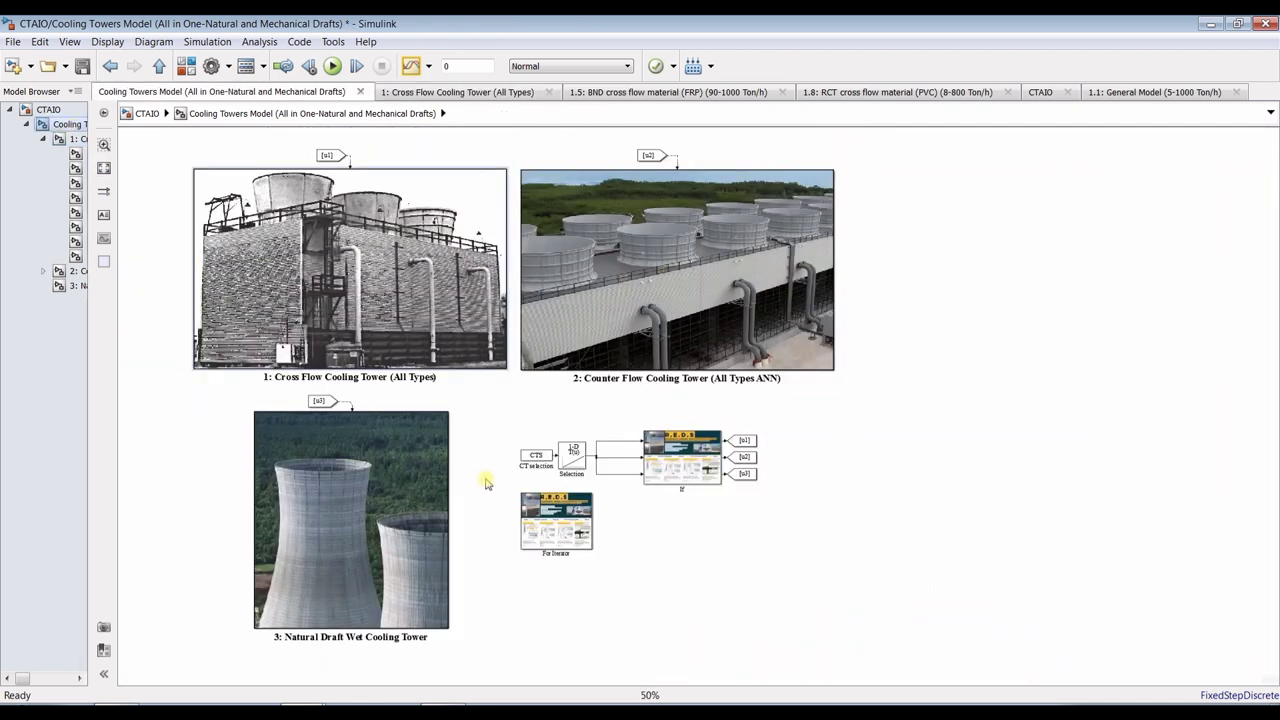
Check the Cross Flow mask shows mass flow rate 50 and water flow 3000 m3/h, then reenter the subsystem
double_click(338, 266)
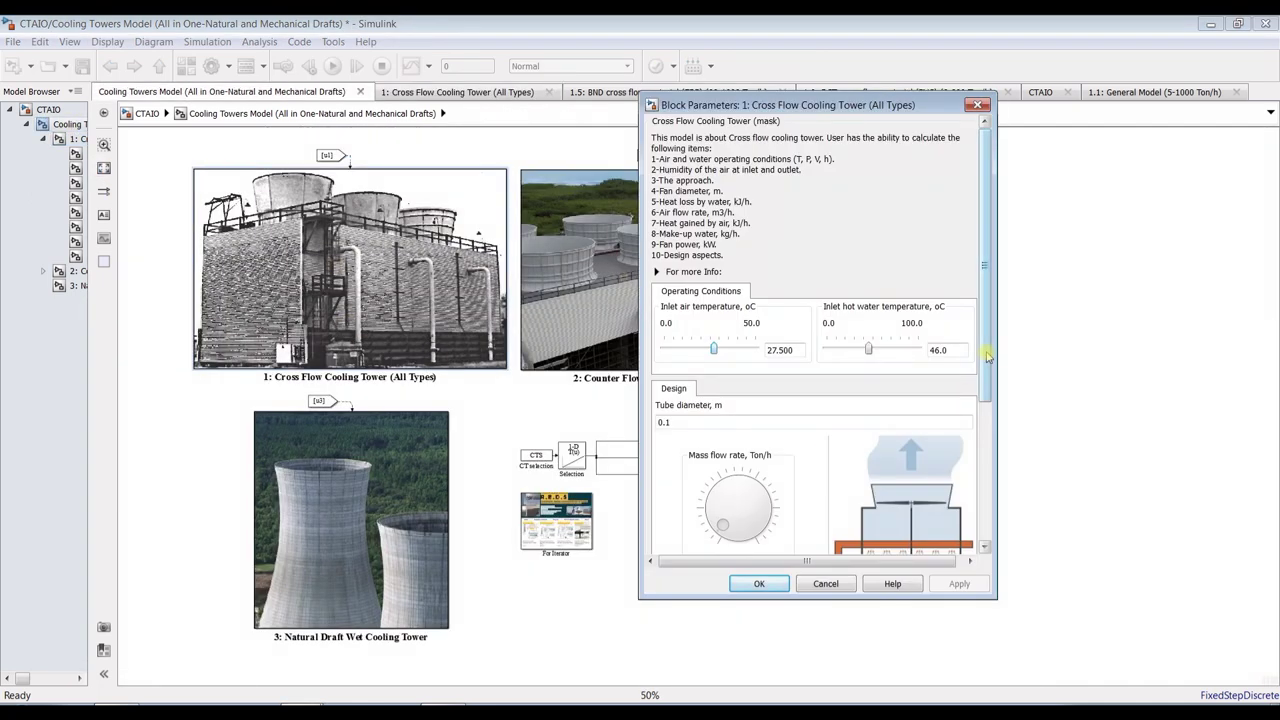
scroll(984, 250, down, 3)
click(722, 385)
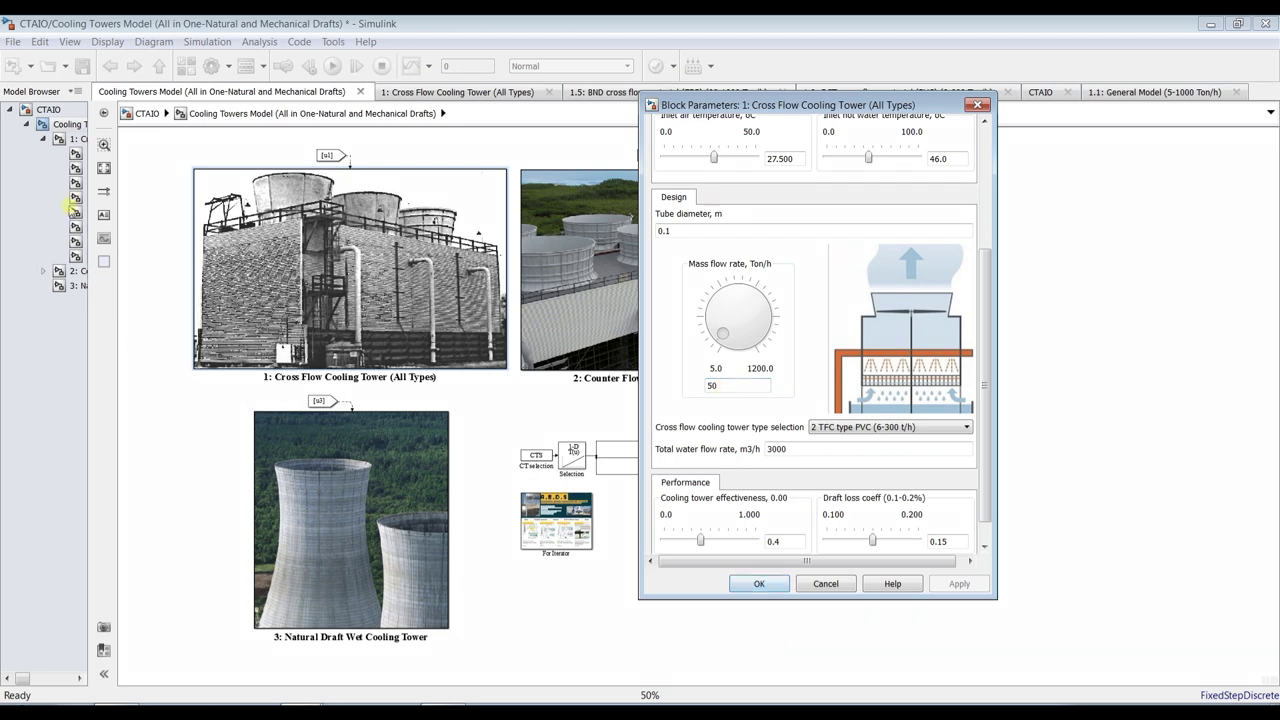
click(62, 138)
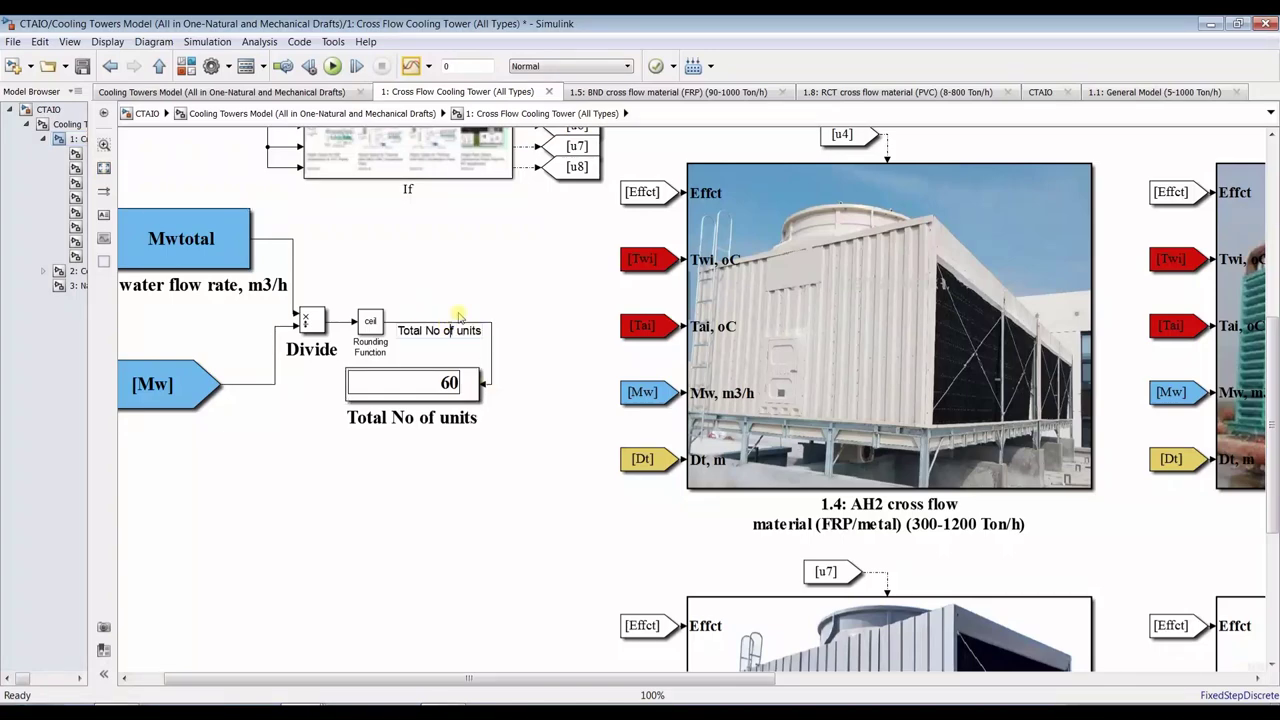
Set the simulation stop time to inf
click(446, 330)
scroll(457, 300, up, 3)
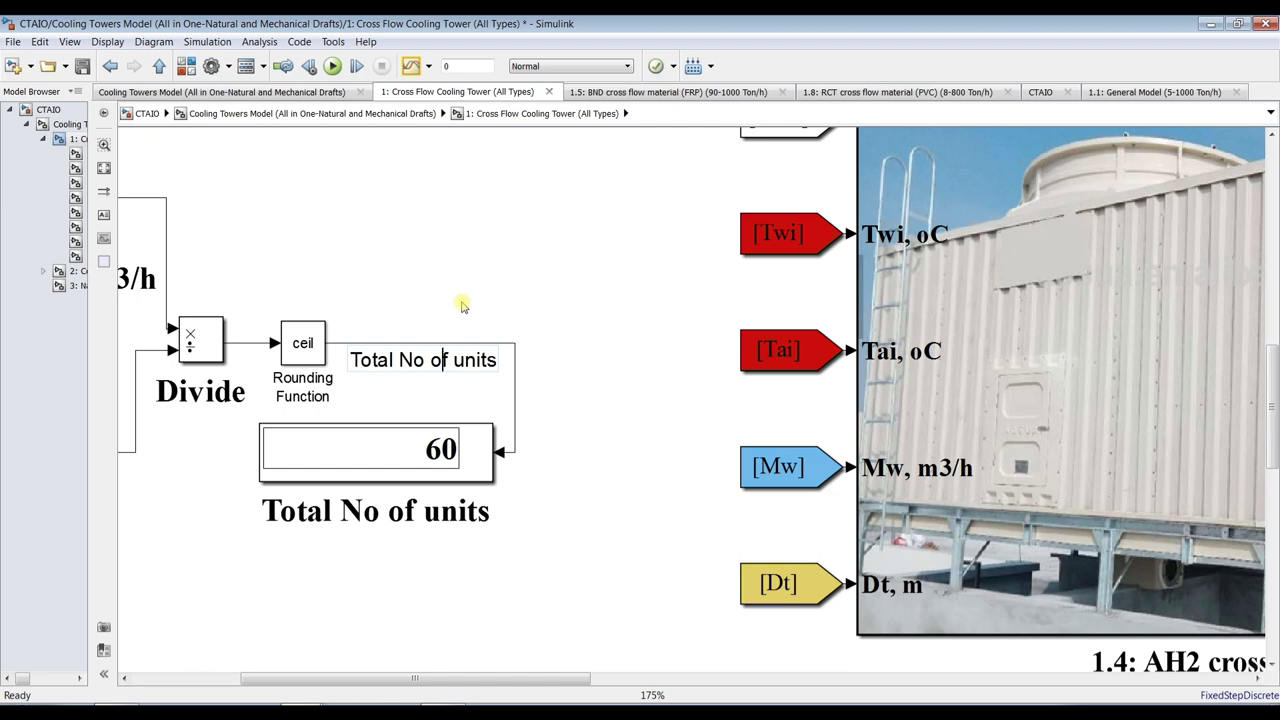
click(456, 66)
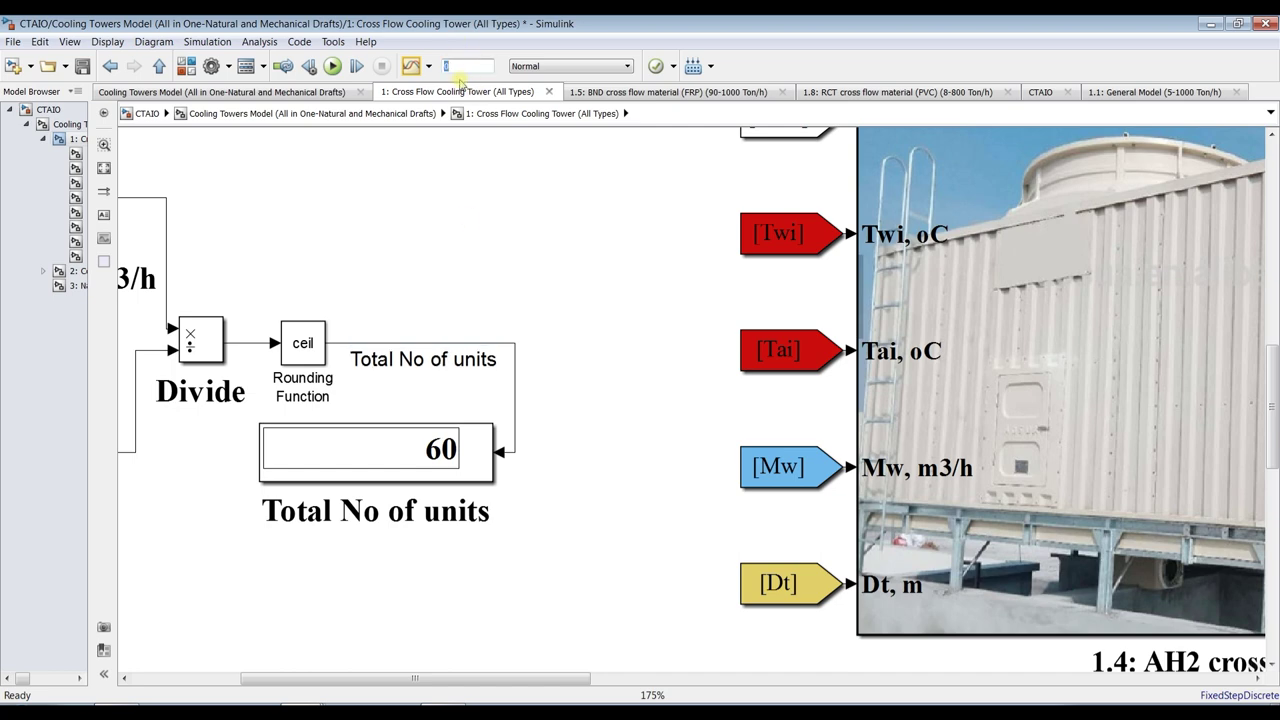
click(473, 201)
Stream the Total No of units signal from the ceil output line
click(515, 408)
mouse_move(560, 405)
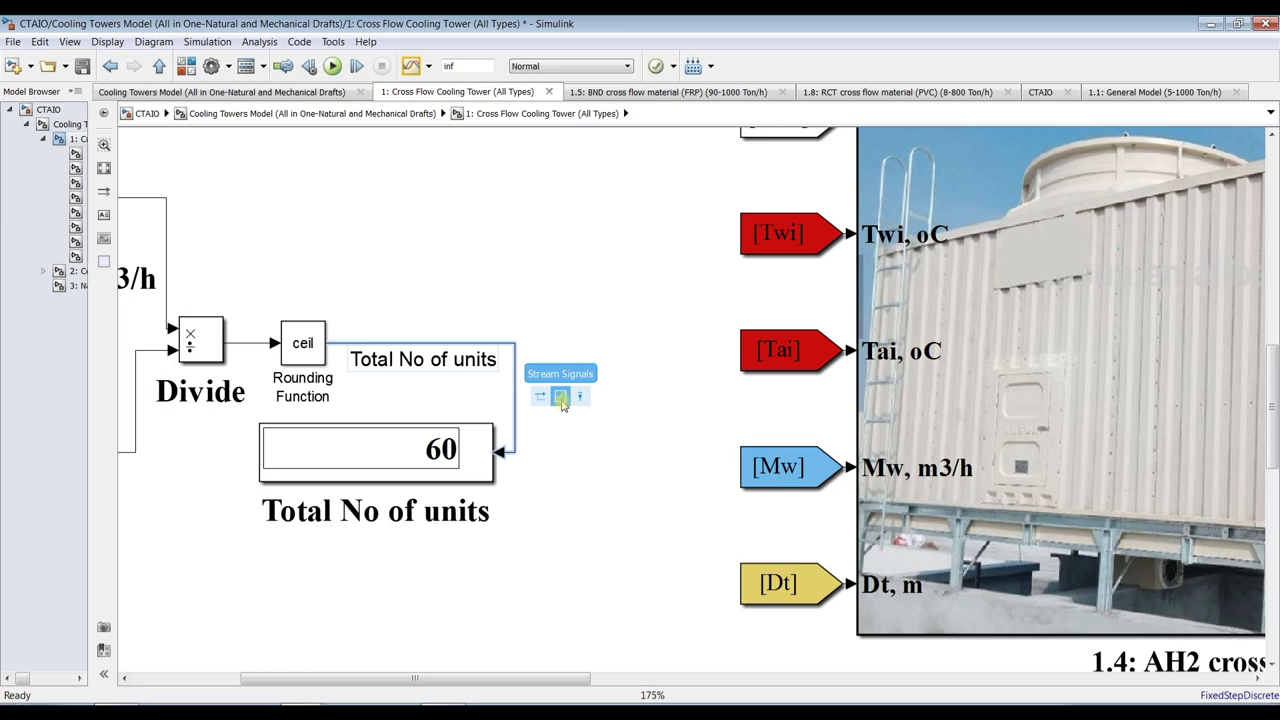
click(561, 398)
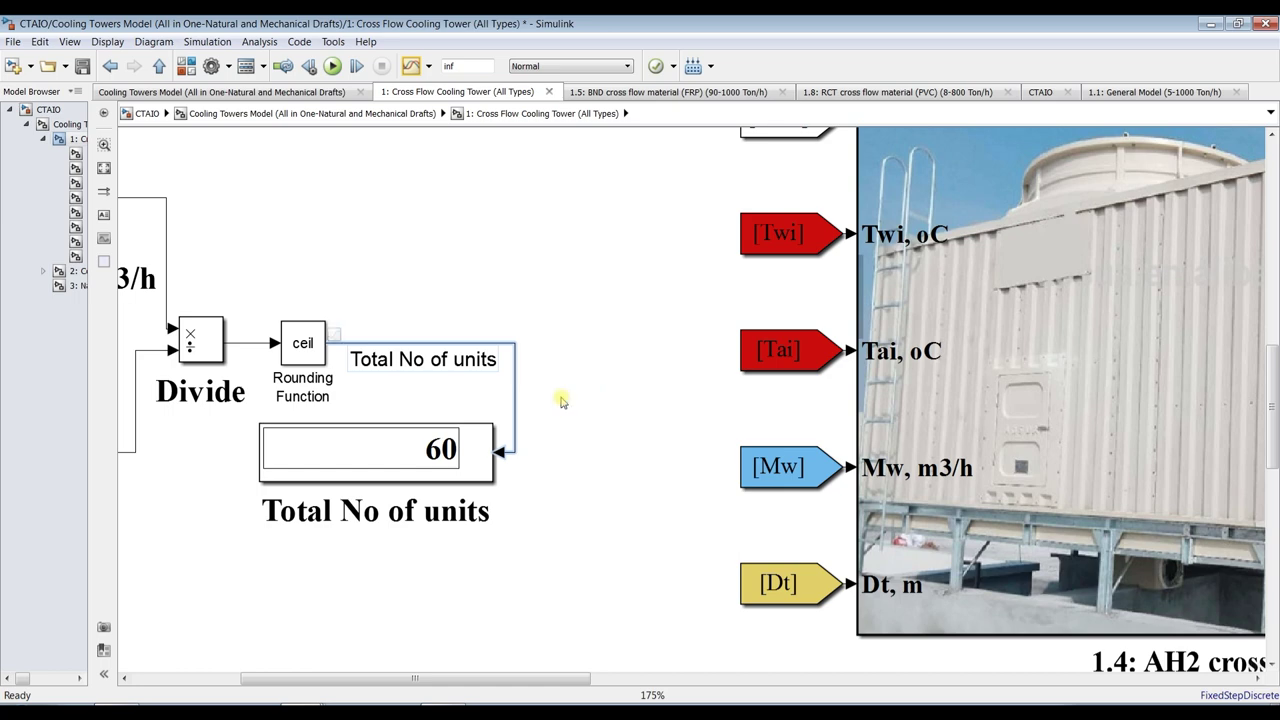
scroll(337, 345, up, 7)
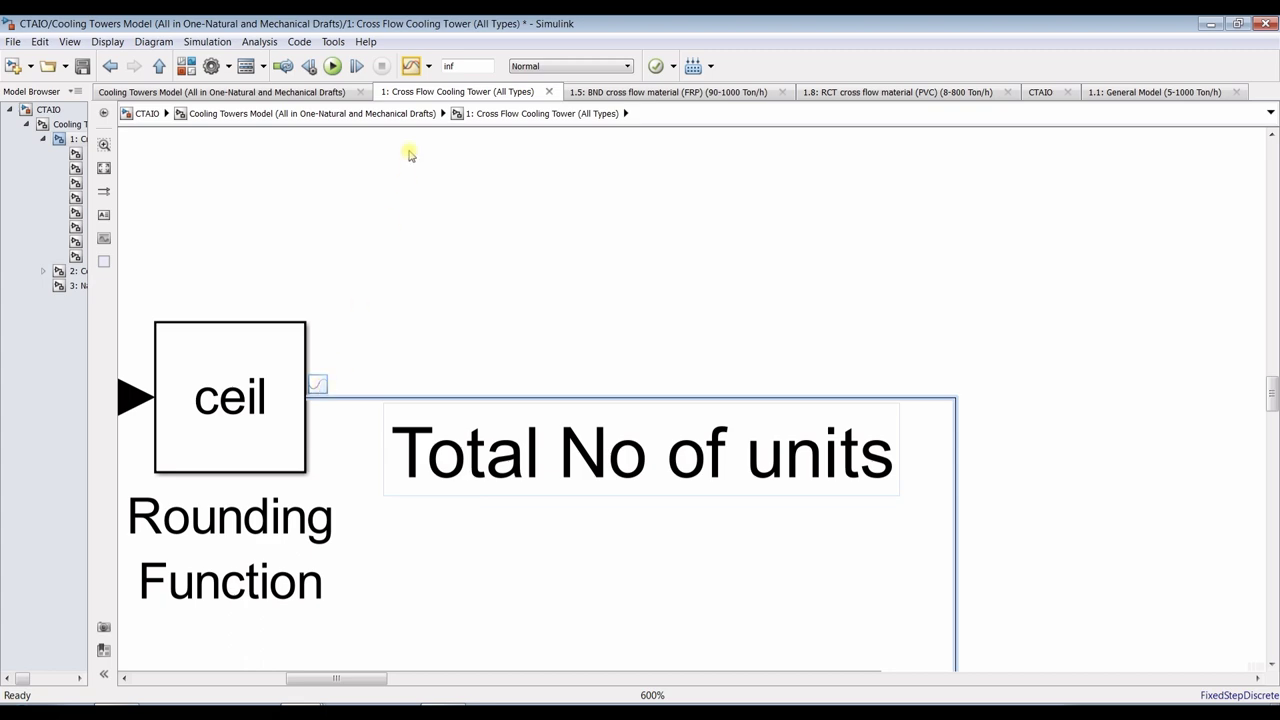
scroll(377, 349, down, 7)
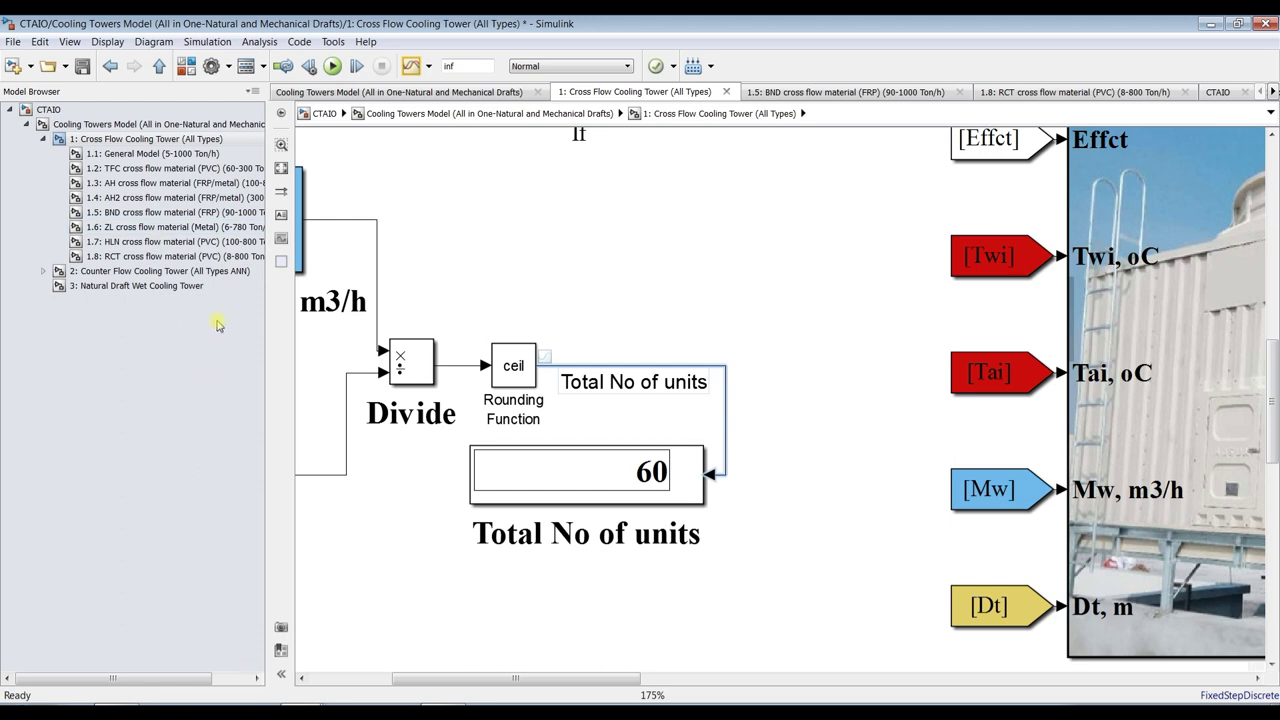
Go into the 1.2 TFC cross flow material subsystem from the Model Browser
click(152, 170)
mouse_move(310, 700)
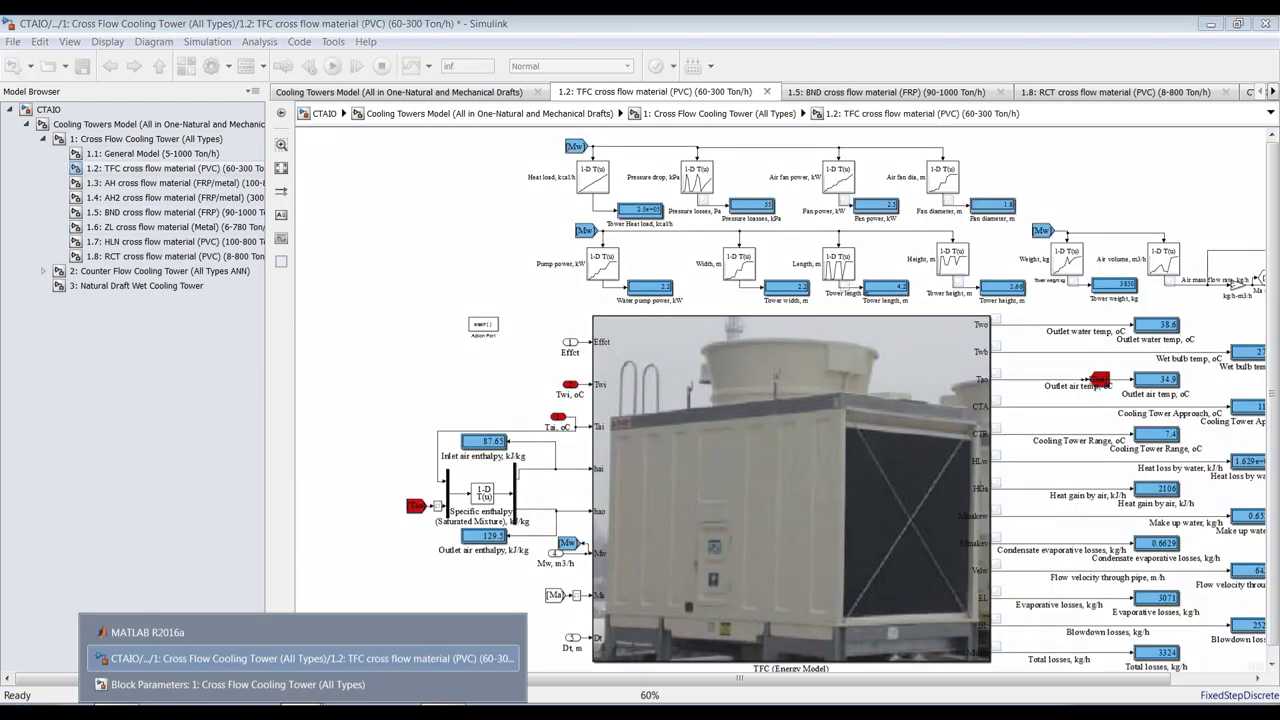
click(310, 658)
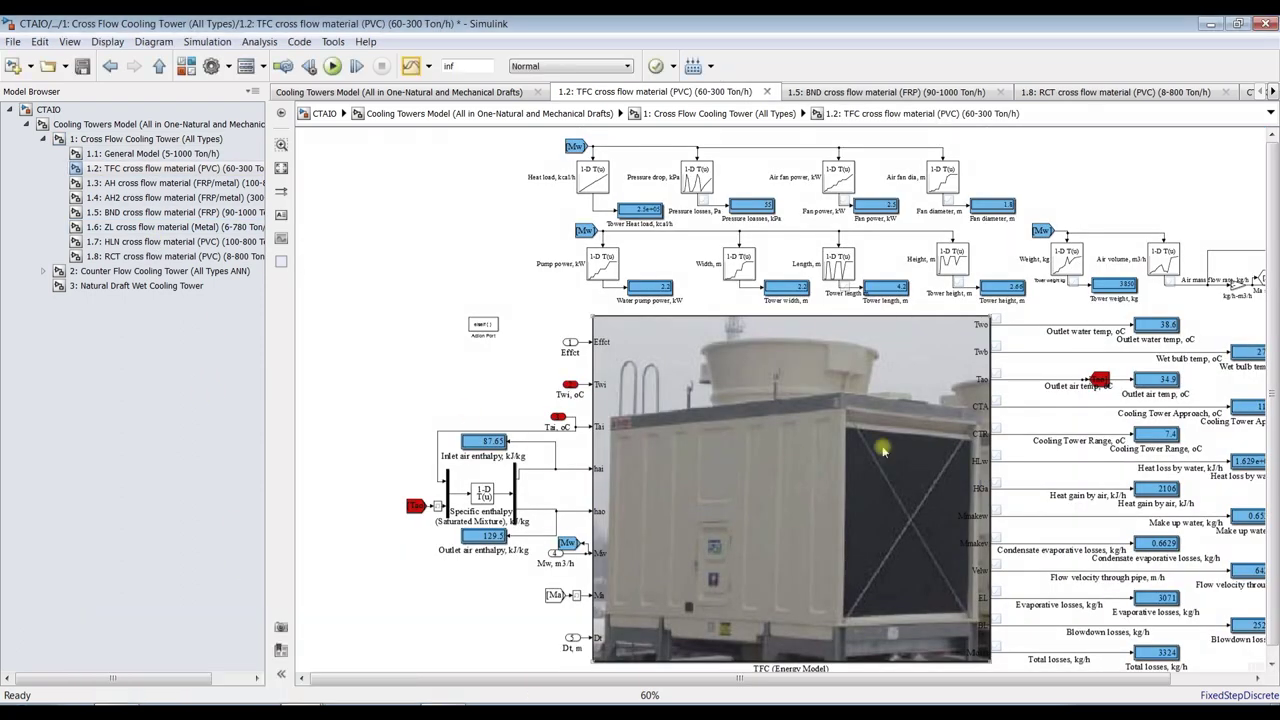
drag(870, 684, 960, 684)
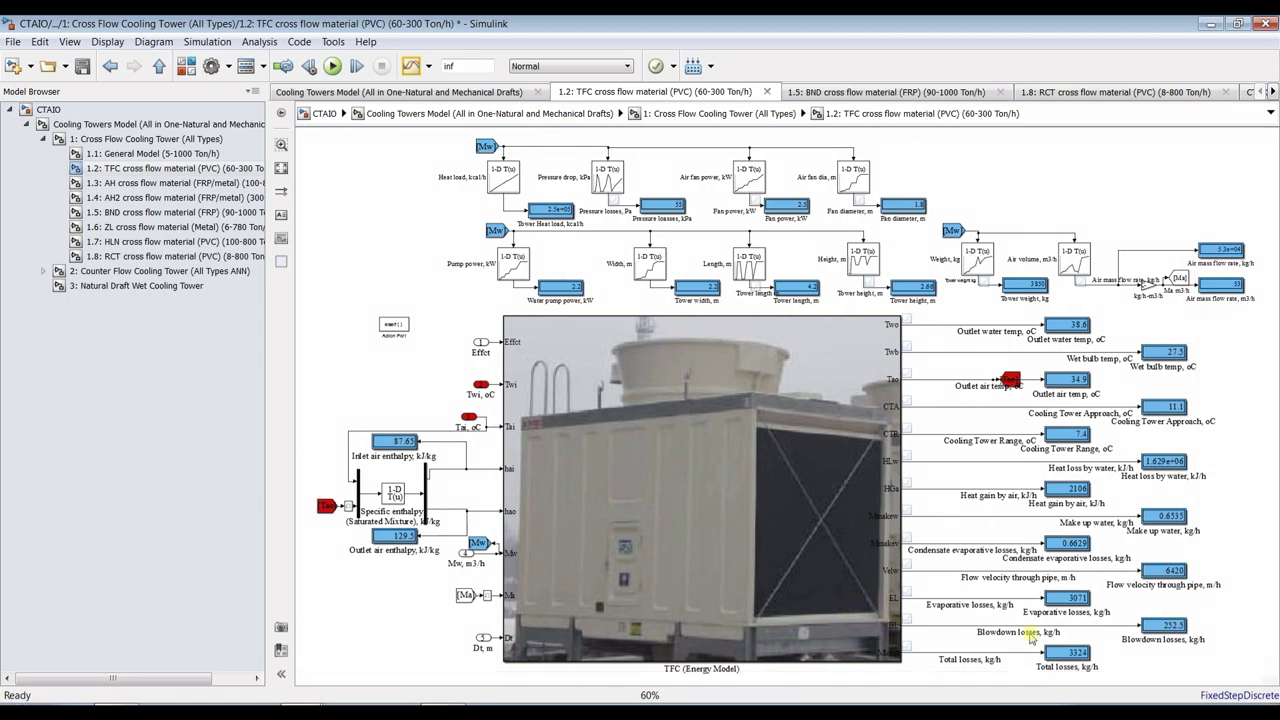
scroll(920, 408, up, 3)
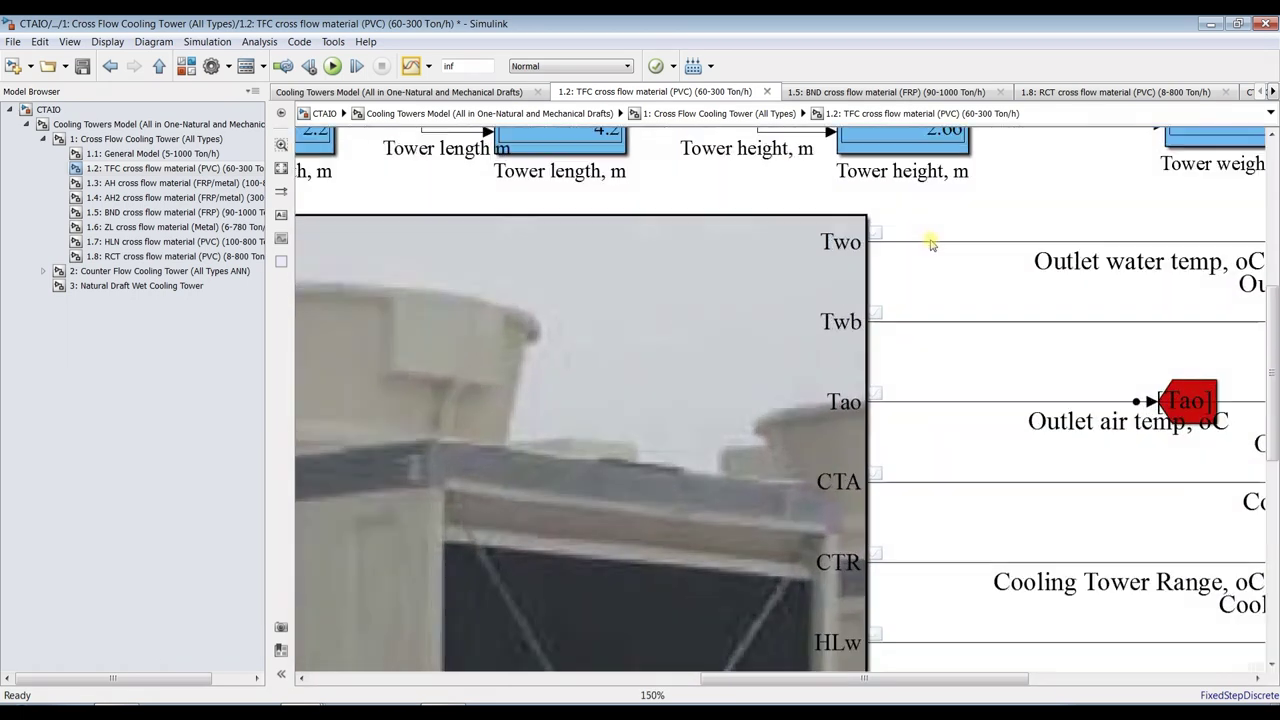
scroll(930, 244, up, 3)
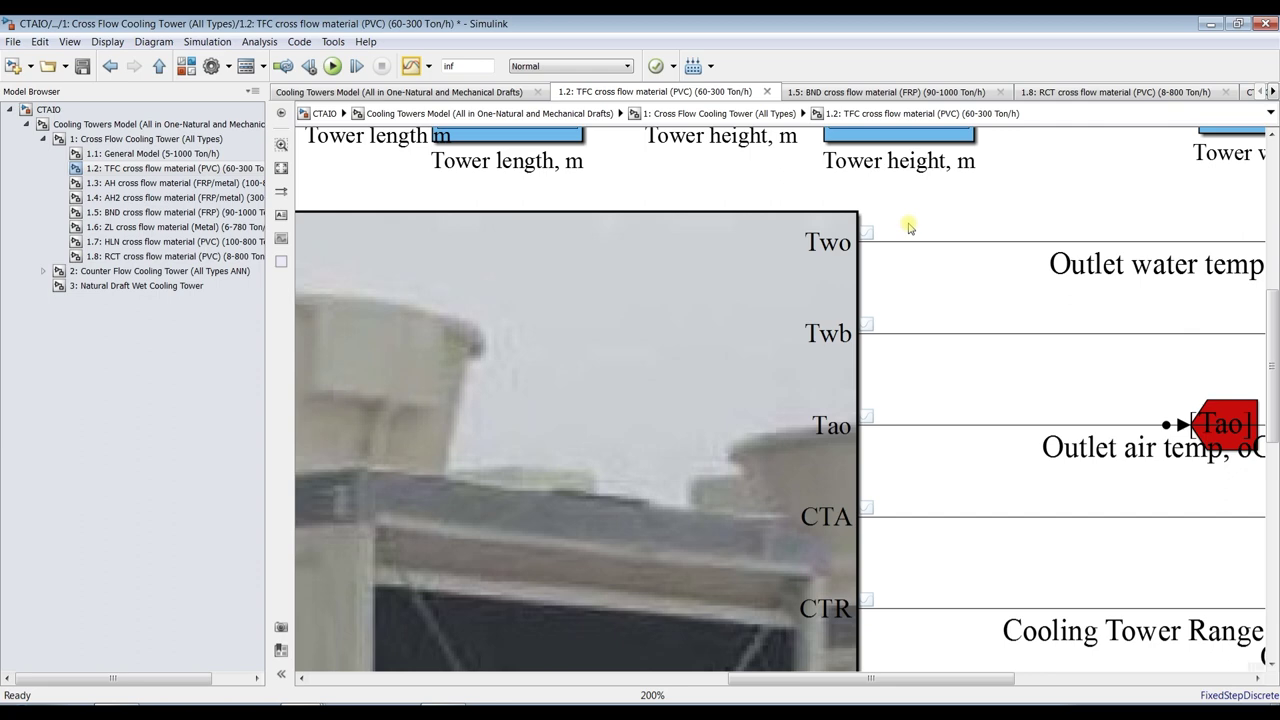
scroll(947, 232, down, 1)
scroll(947, 232, down, 4)
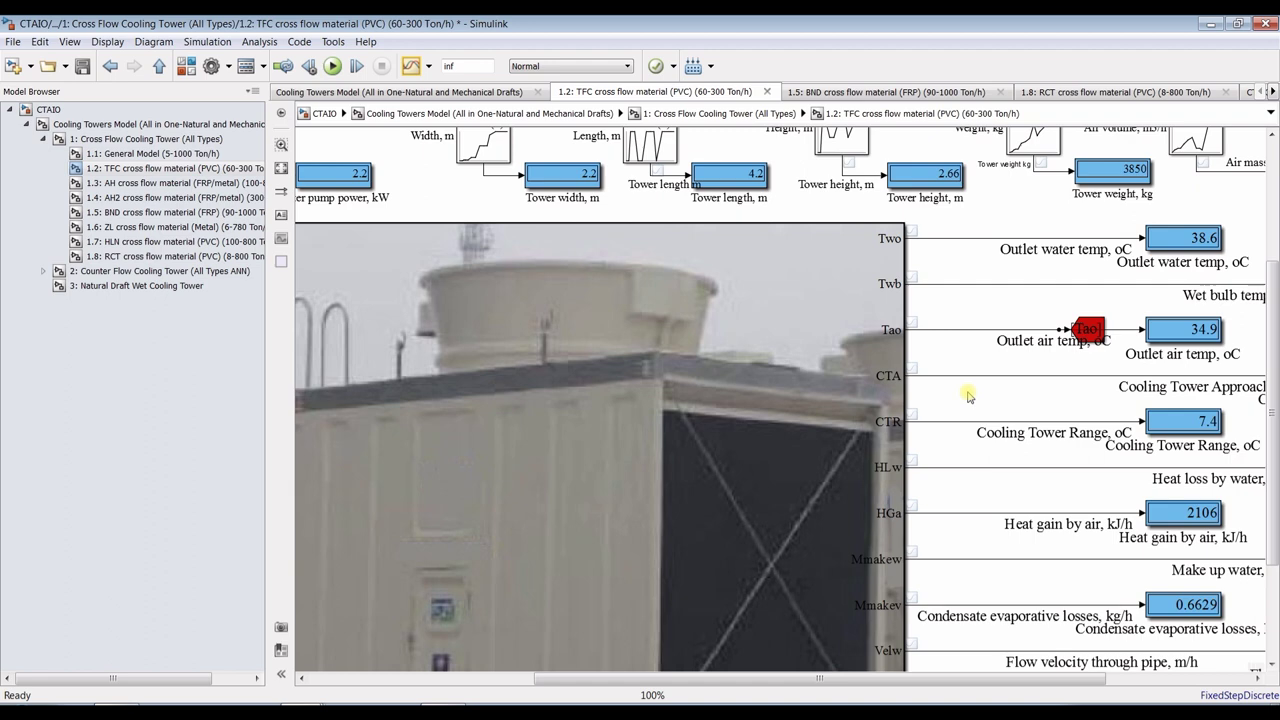
scroll(955, 258, up, 4)
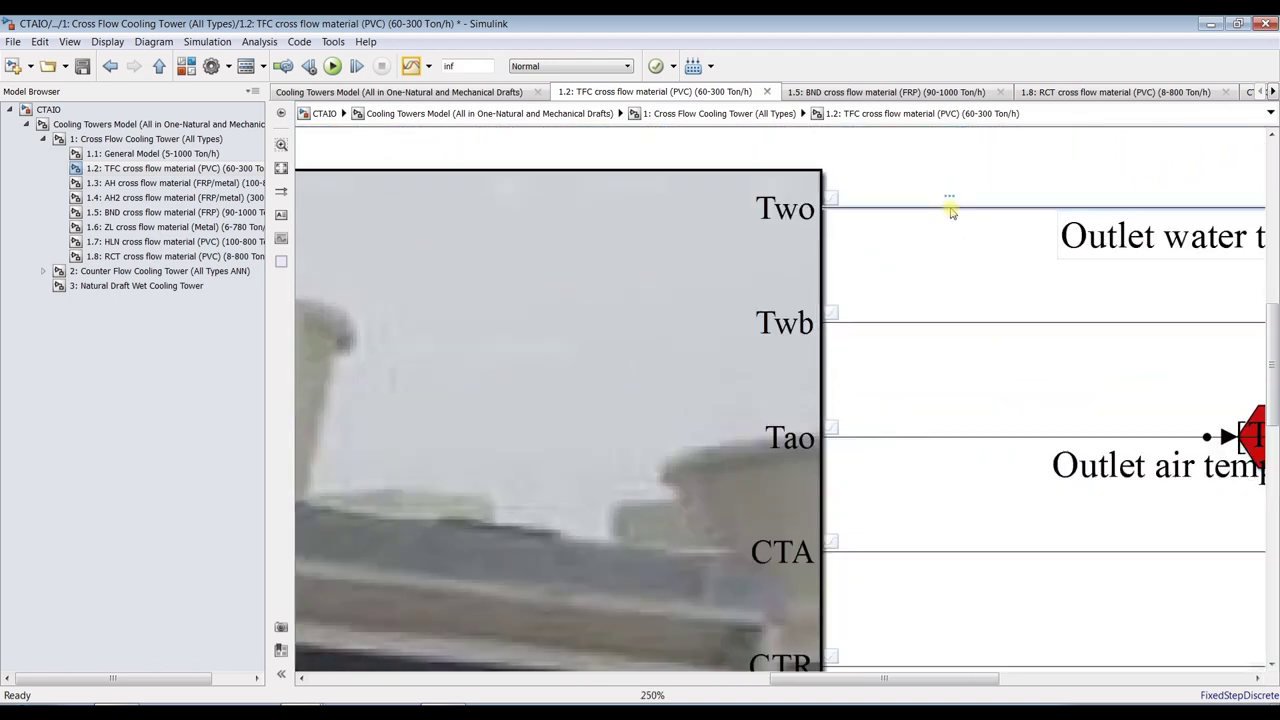
mouse_move(949, 195)
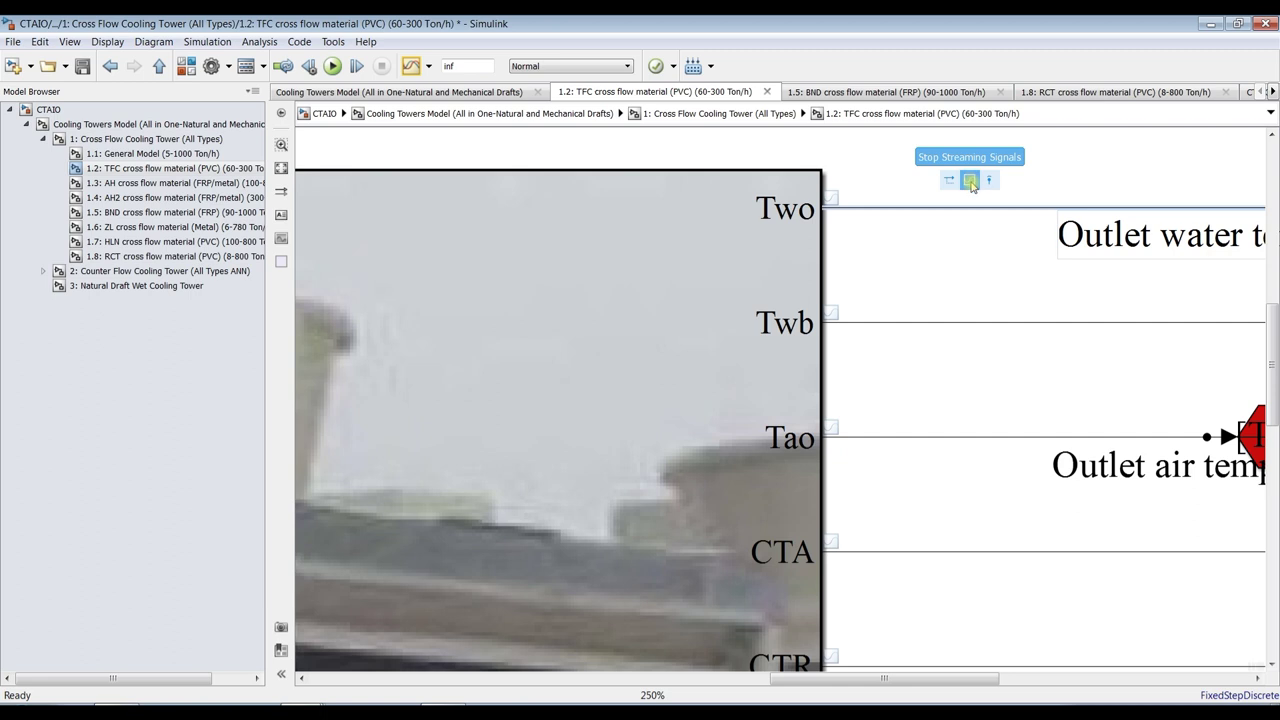
click(970, 181)
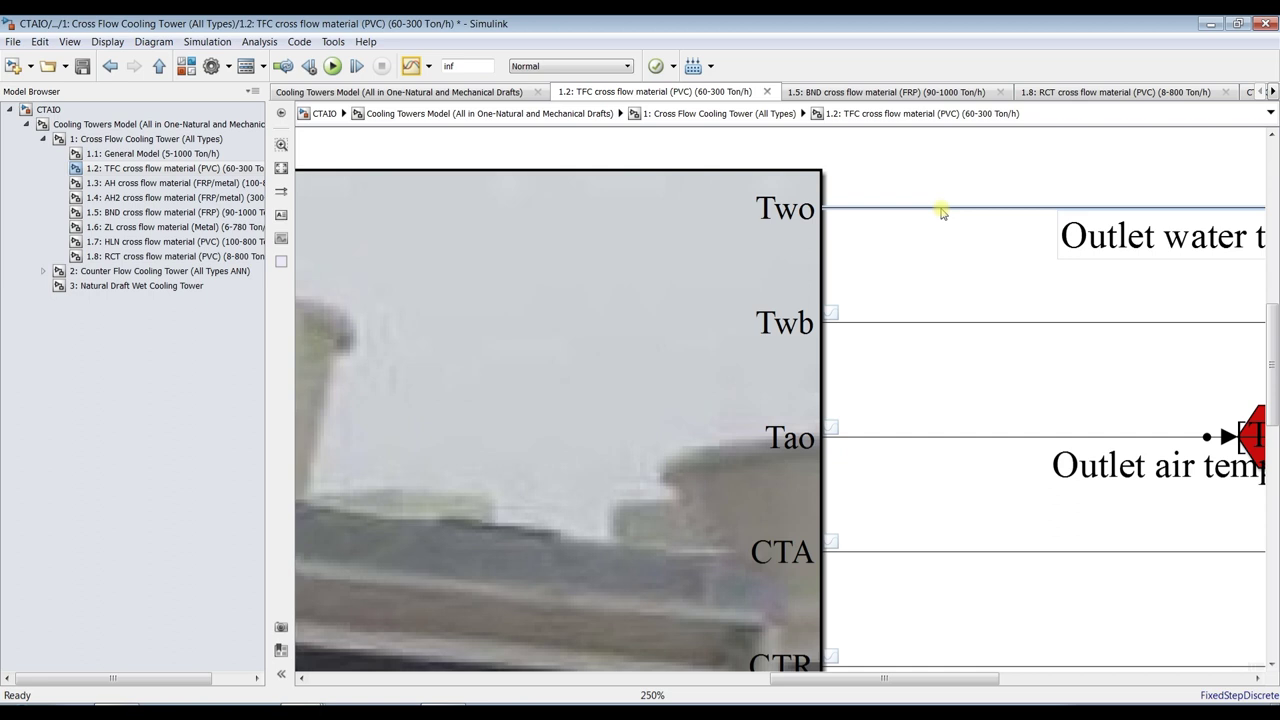
mouse_move(955, 182)
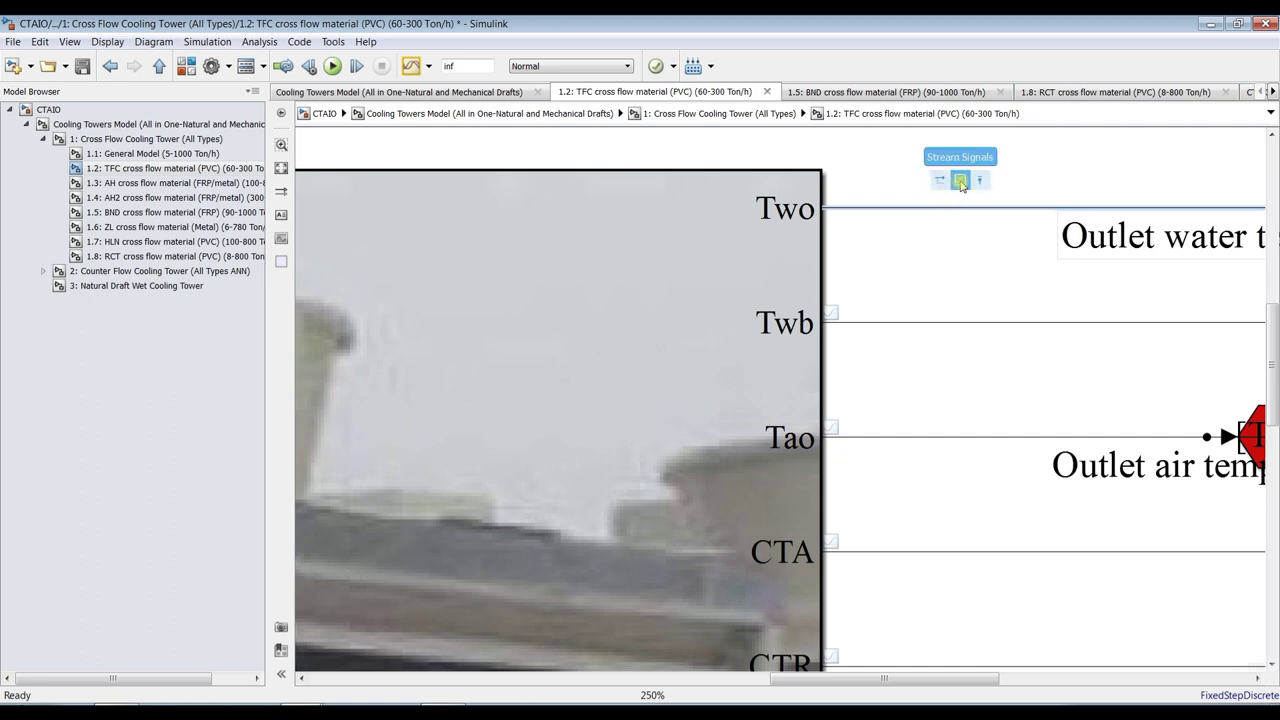
click(960, 181)
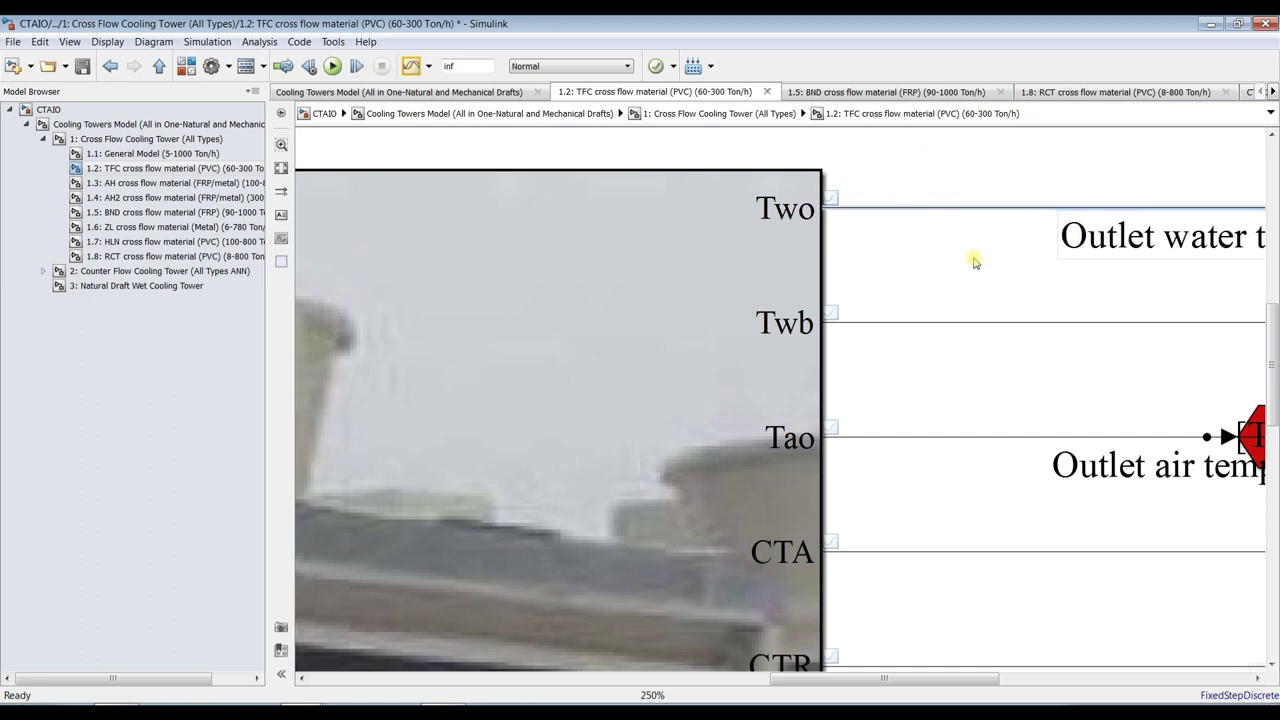
click(976, 180)
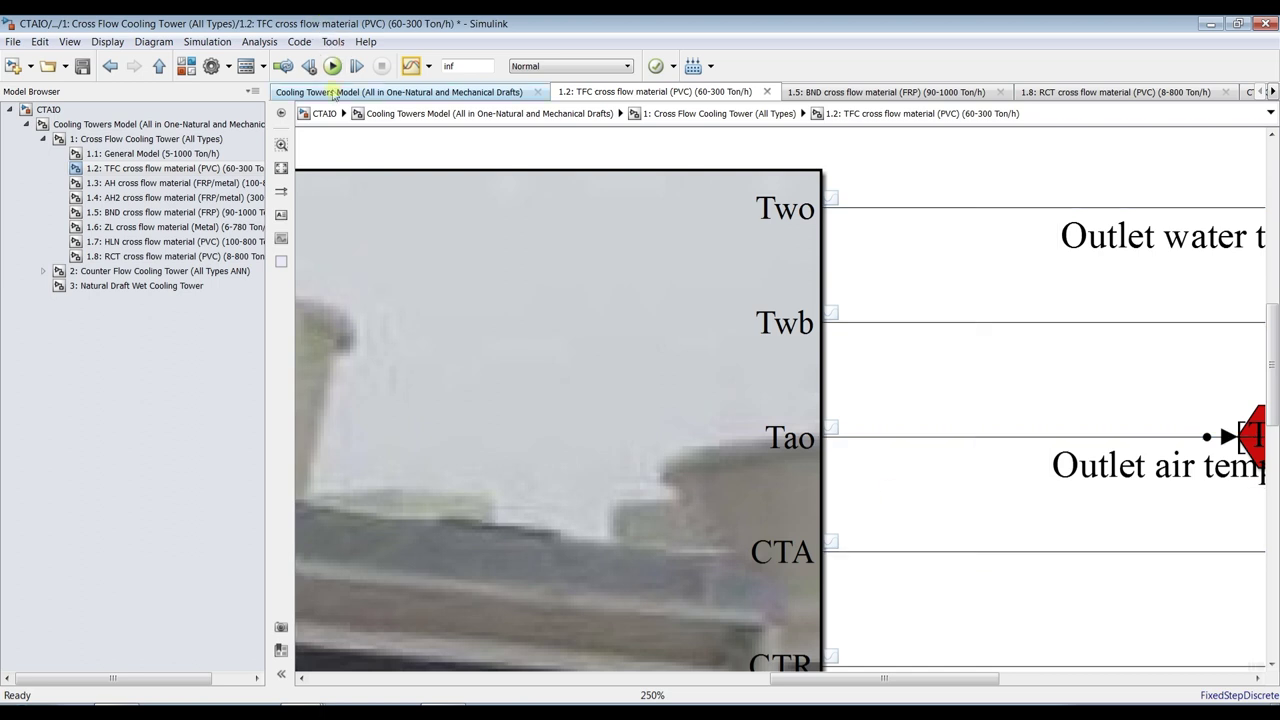
click(428, 66)
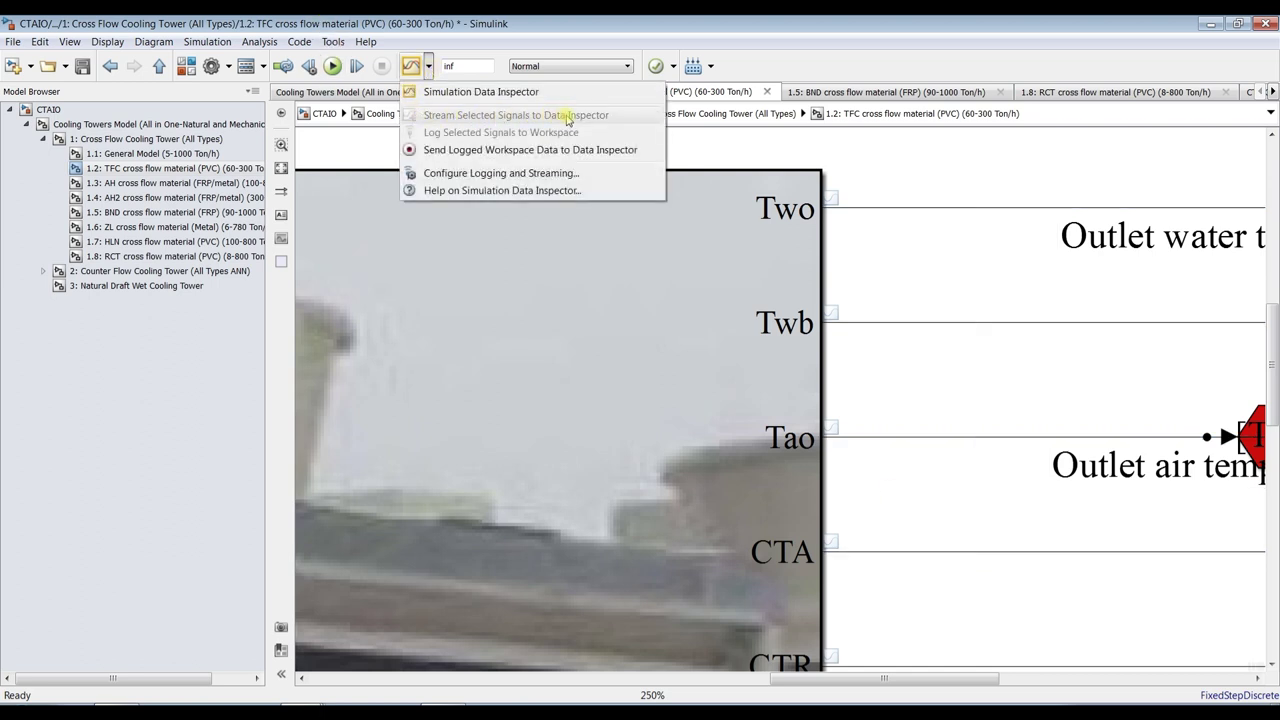
click(960, 265)
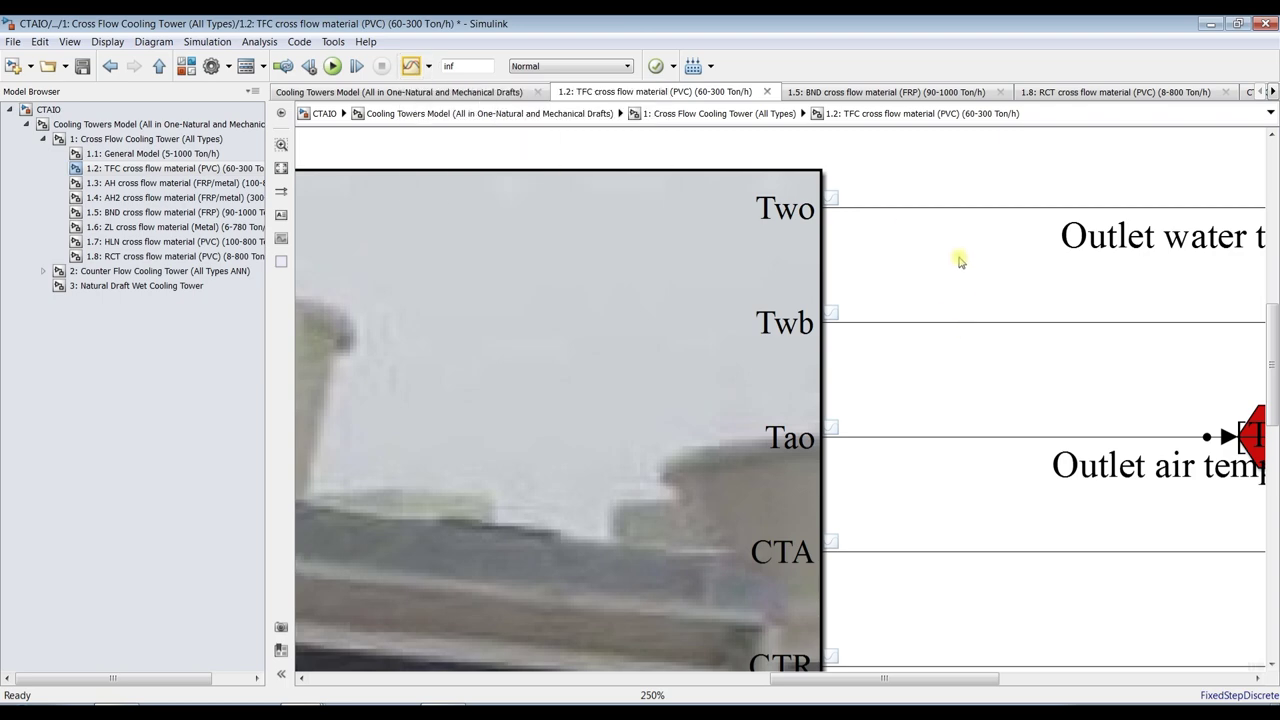
key(space)
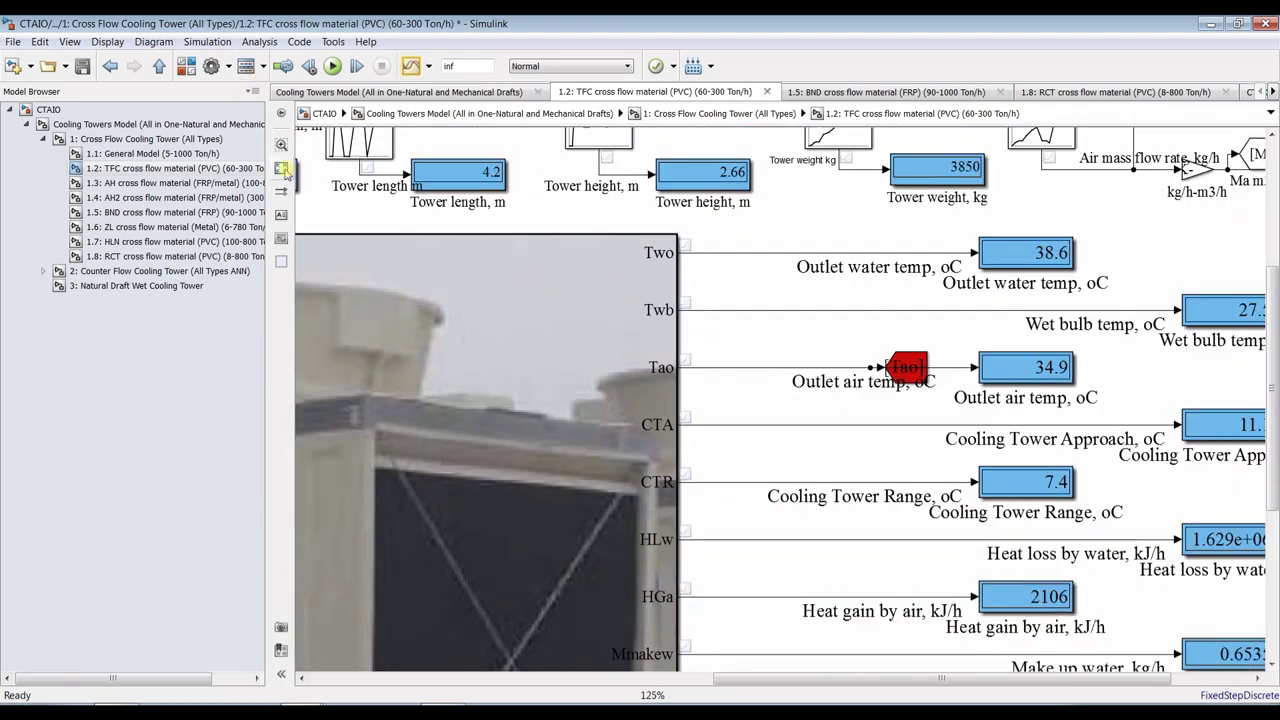
scroll(1222, 350, up, 4)
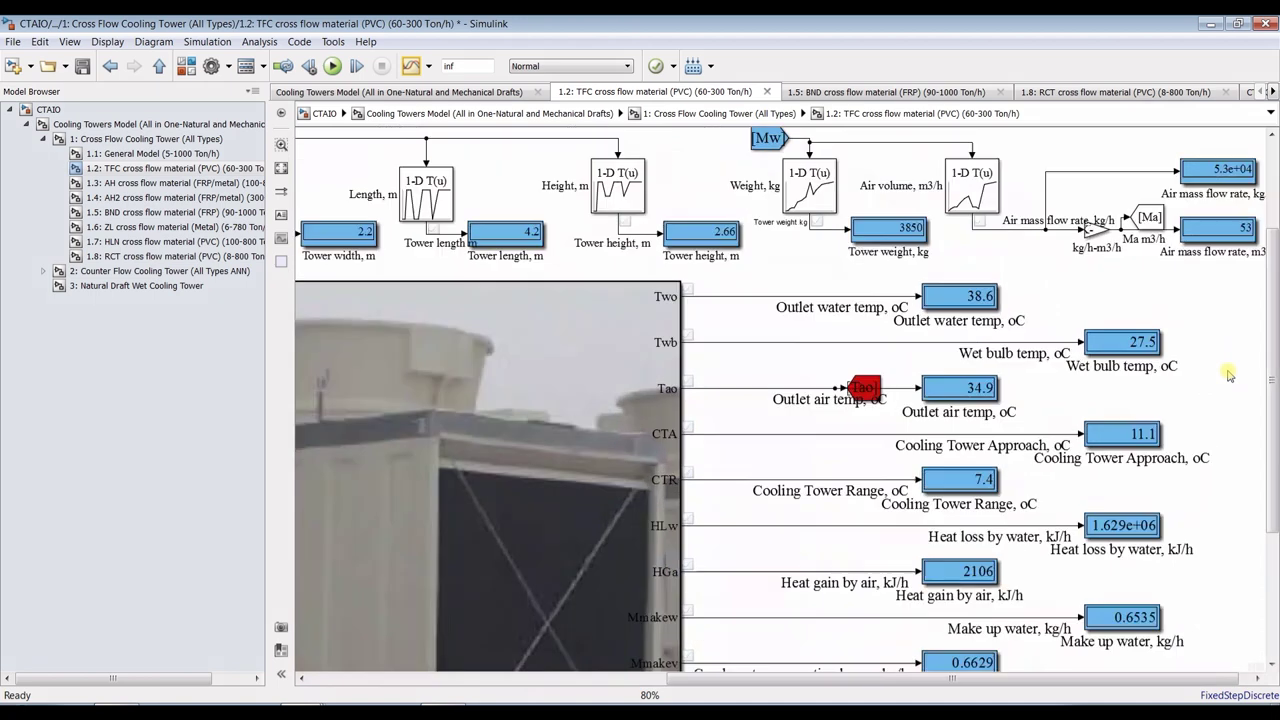
scroll(449, 591, down, 3)
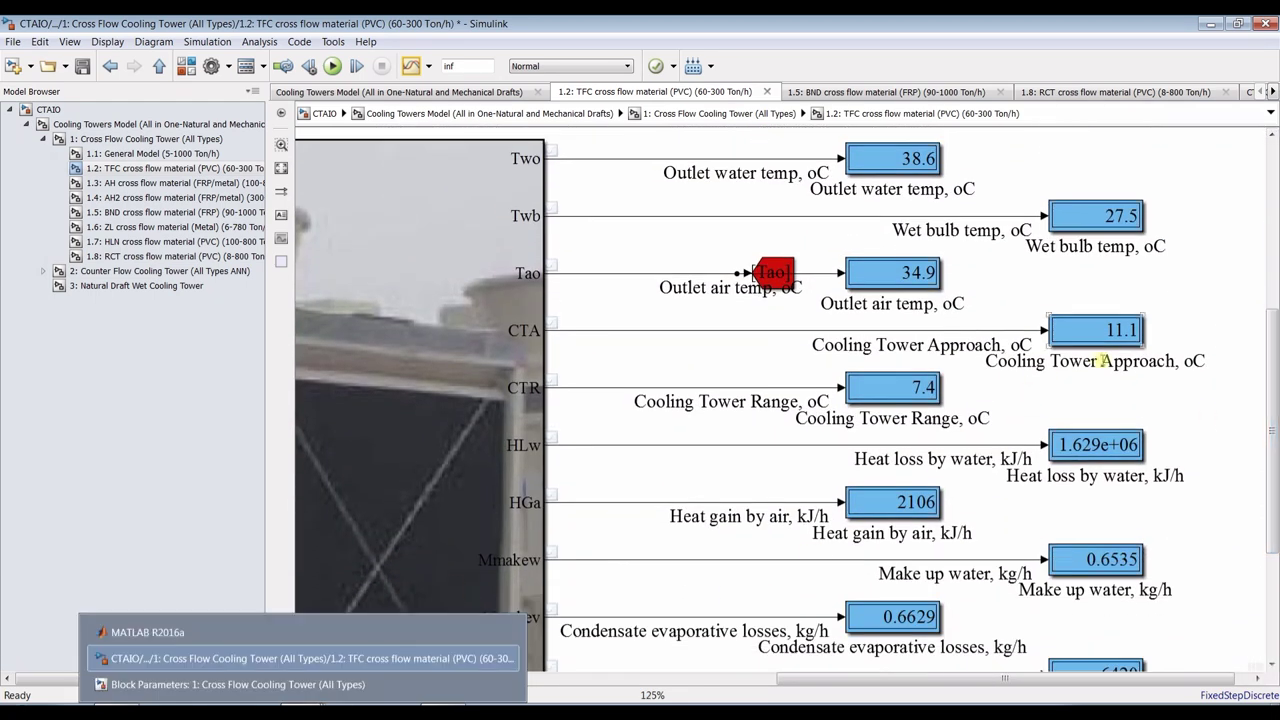
click(300, 690)
drag(846, 108, 384, 86)
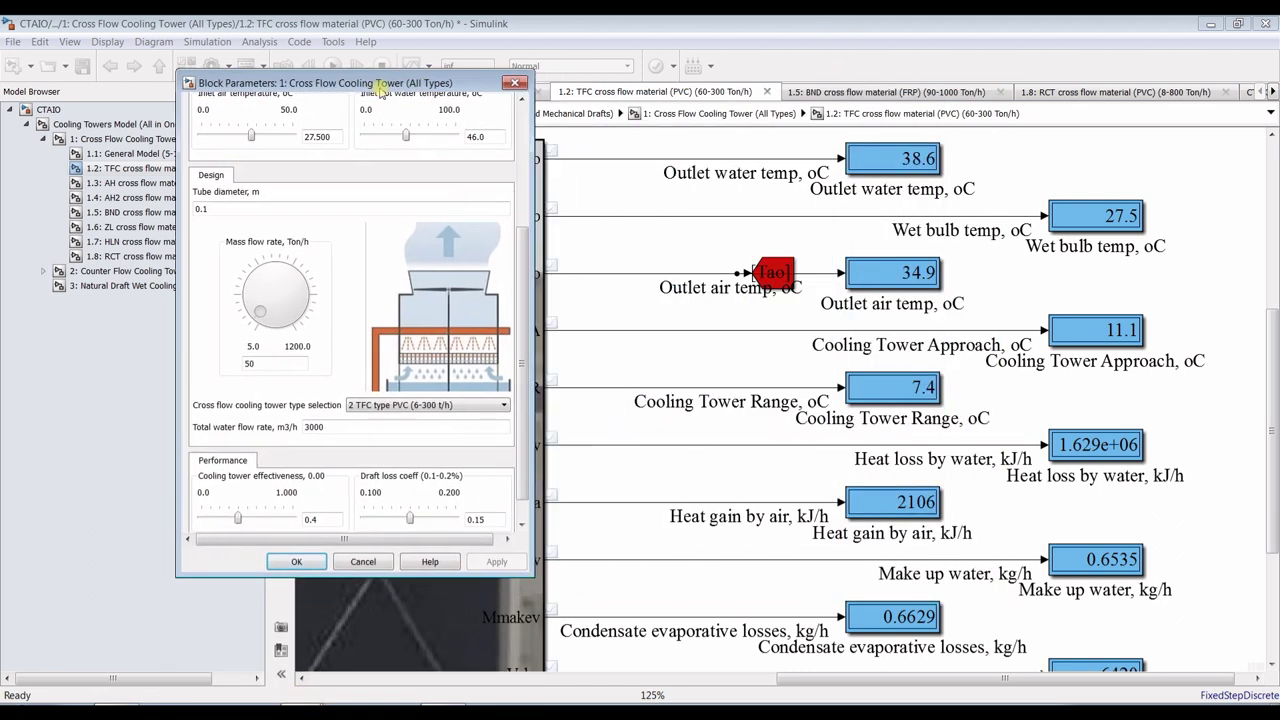
click(384, 21)
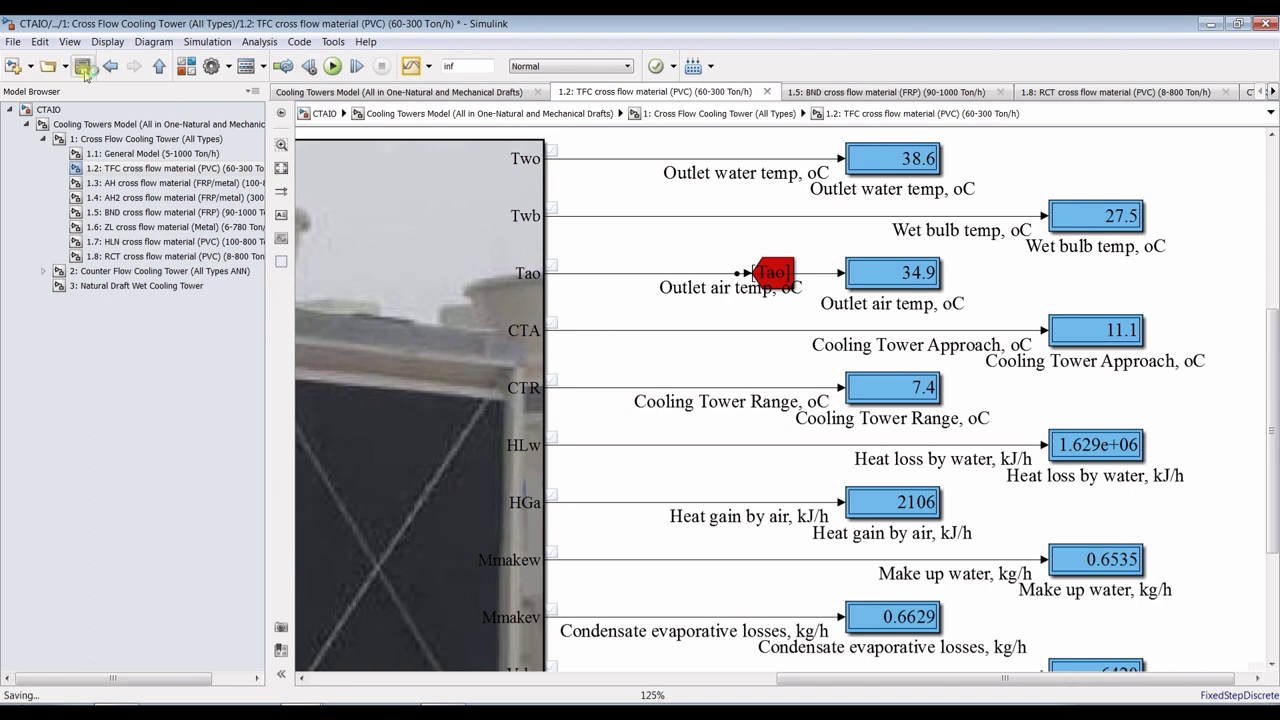
Start the simulation and bring the cooling tower Block Parameters dialog forward
click(333, 66)
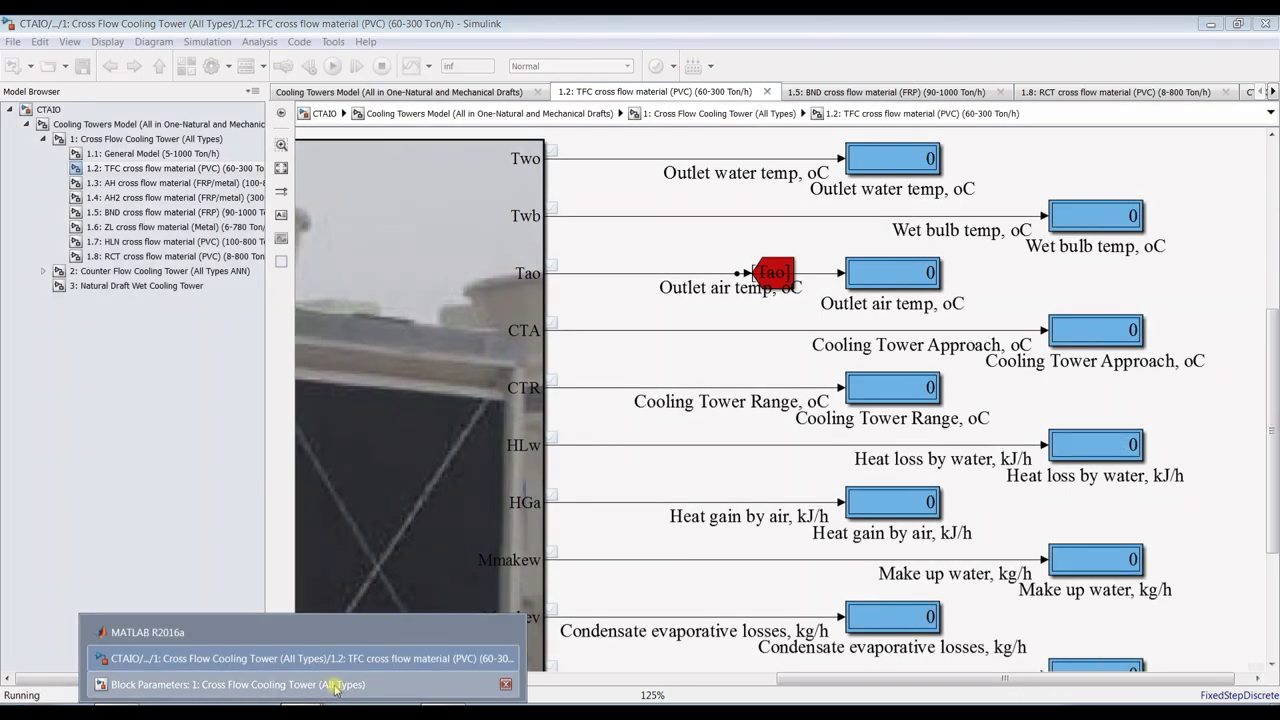
click(335, 686)
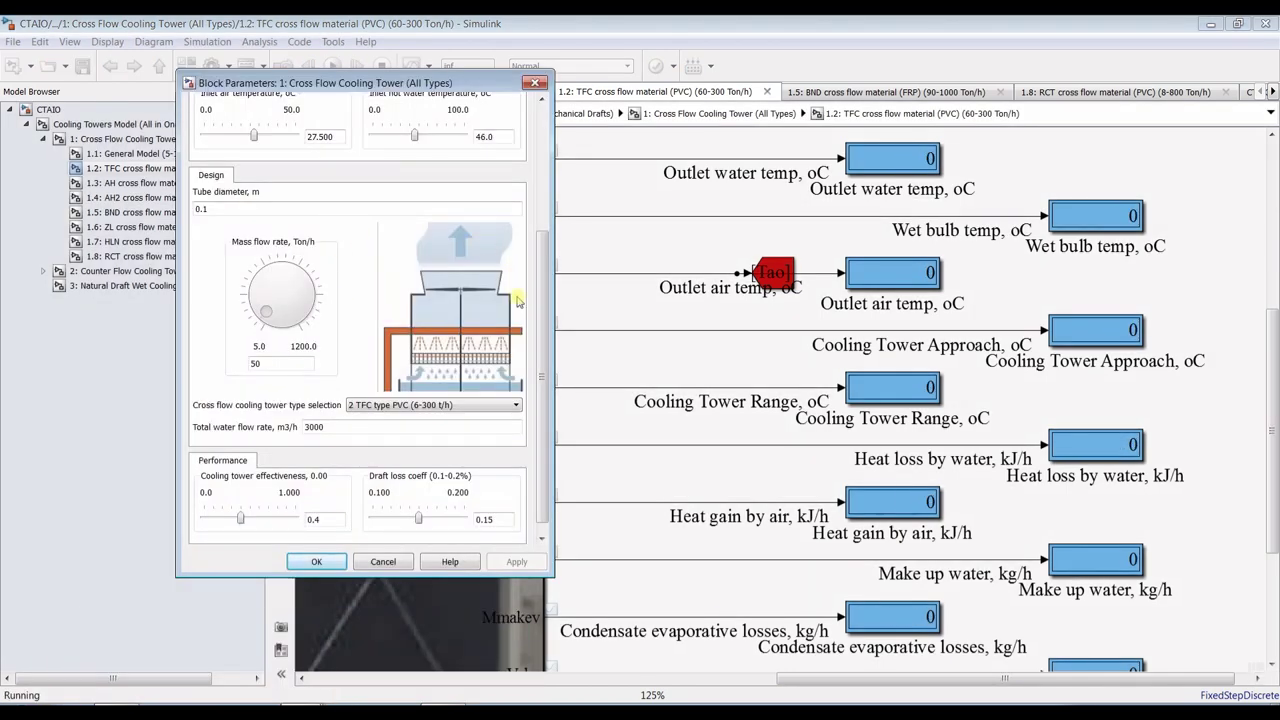
drag(541, 343, 541, 259)
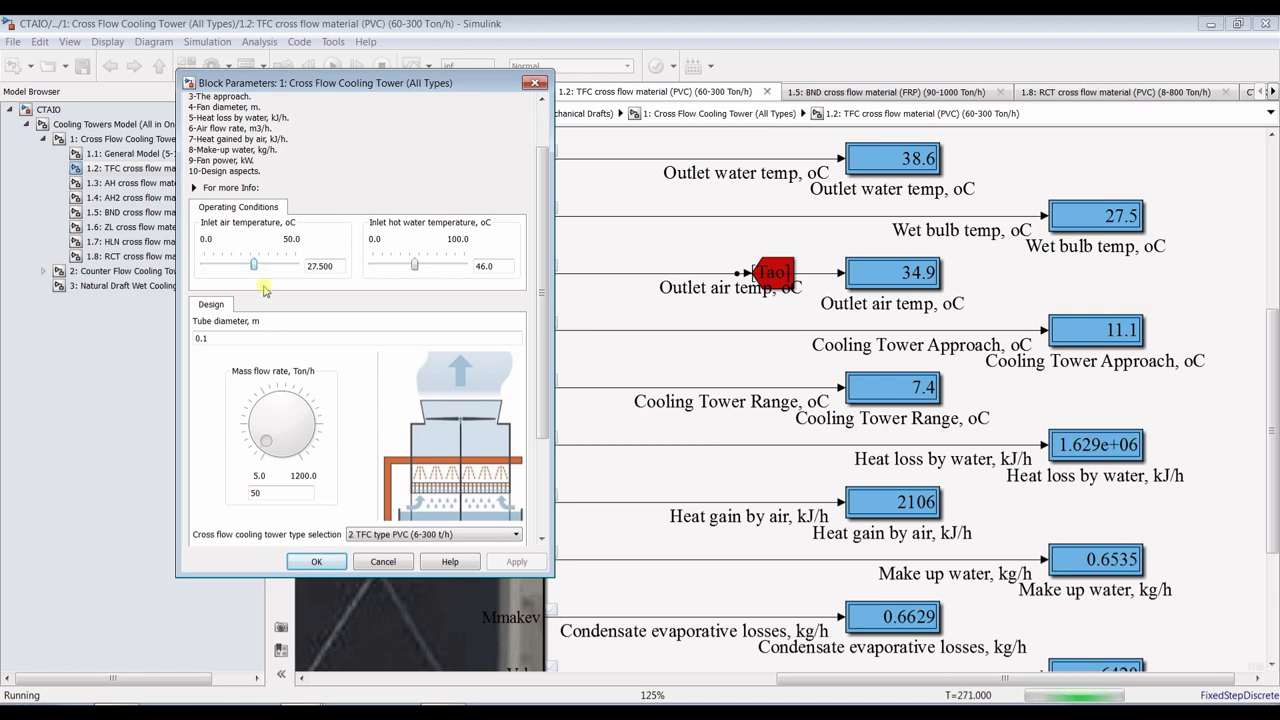
Lower the inlet air temperature to 25.0 and raise the inlet hot water temperature to 51.0
key(Left)
key(Left)
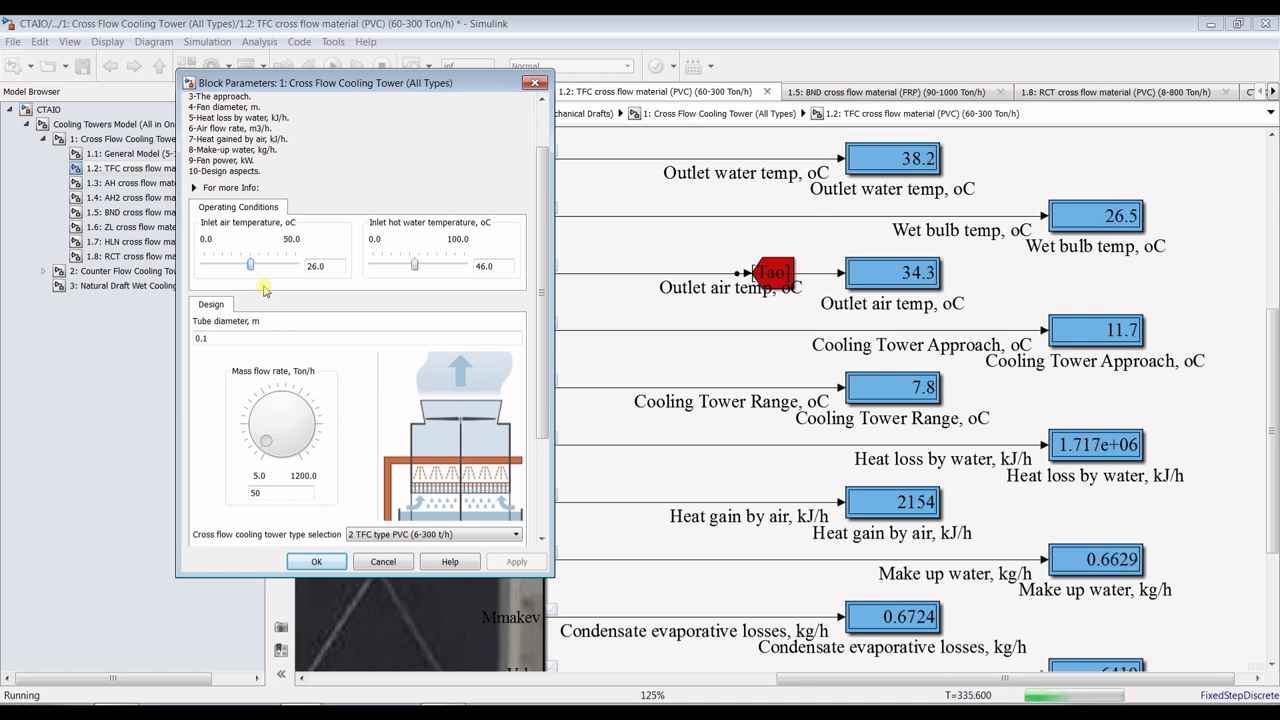
key(Left)
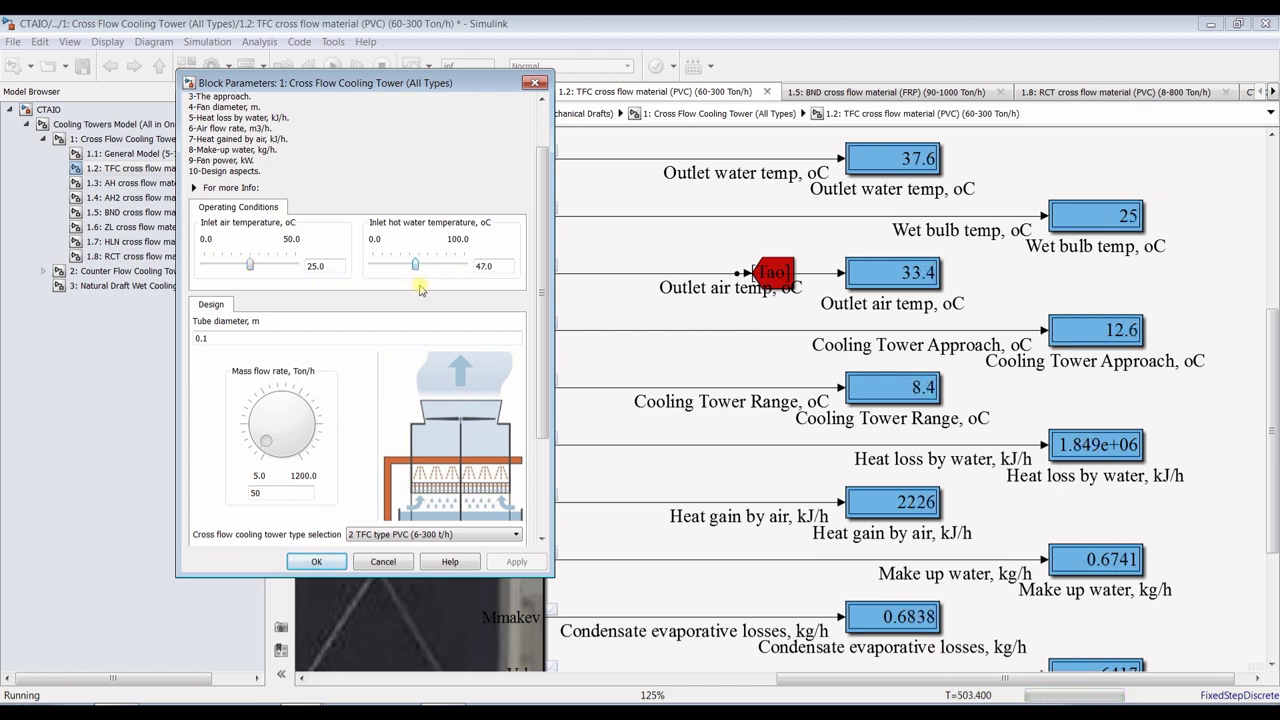
key(Right)
key(Right)
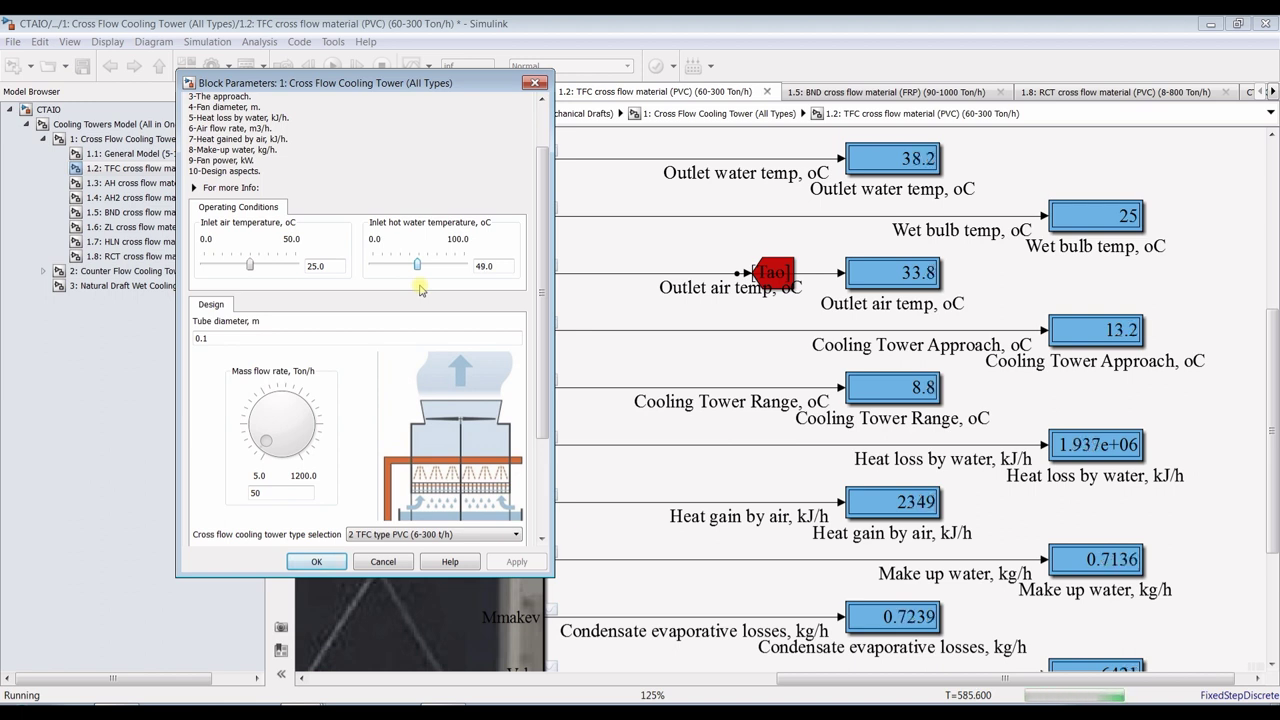
key(Right)
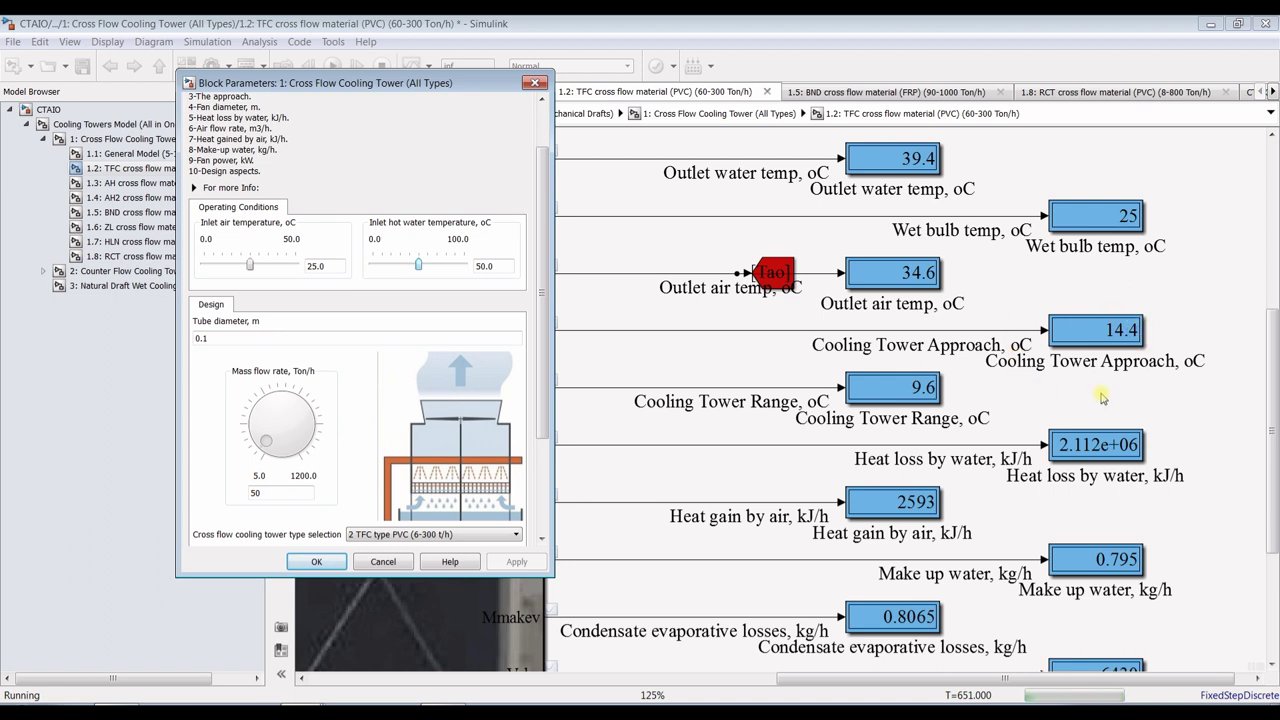
key(Right)
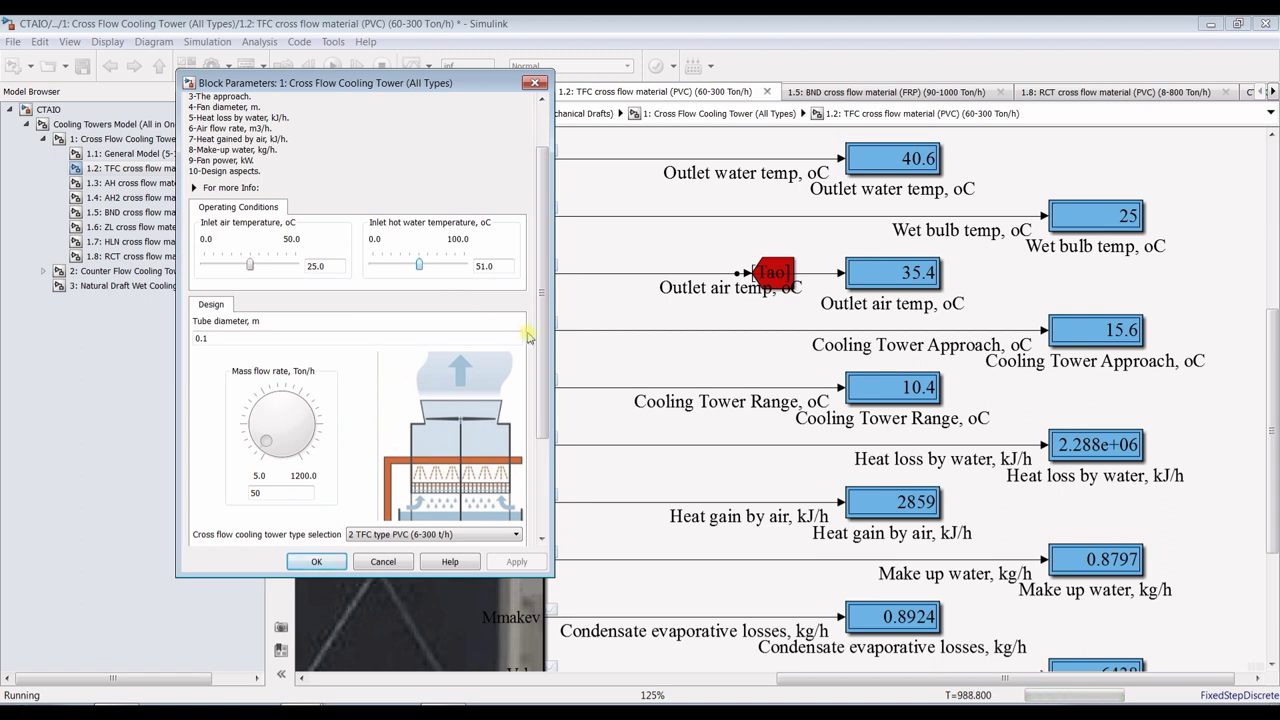
Set mass flow rate to 291.8 Ton/h and effectiveness to 0.570, then close the parameters
drag(544, 333, 541, 450)
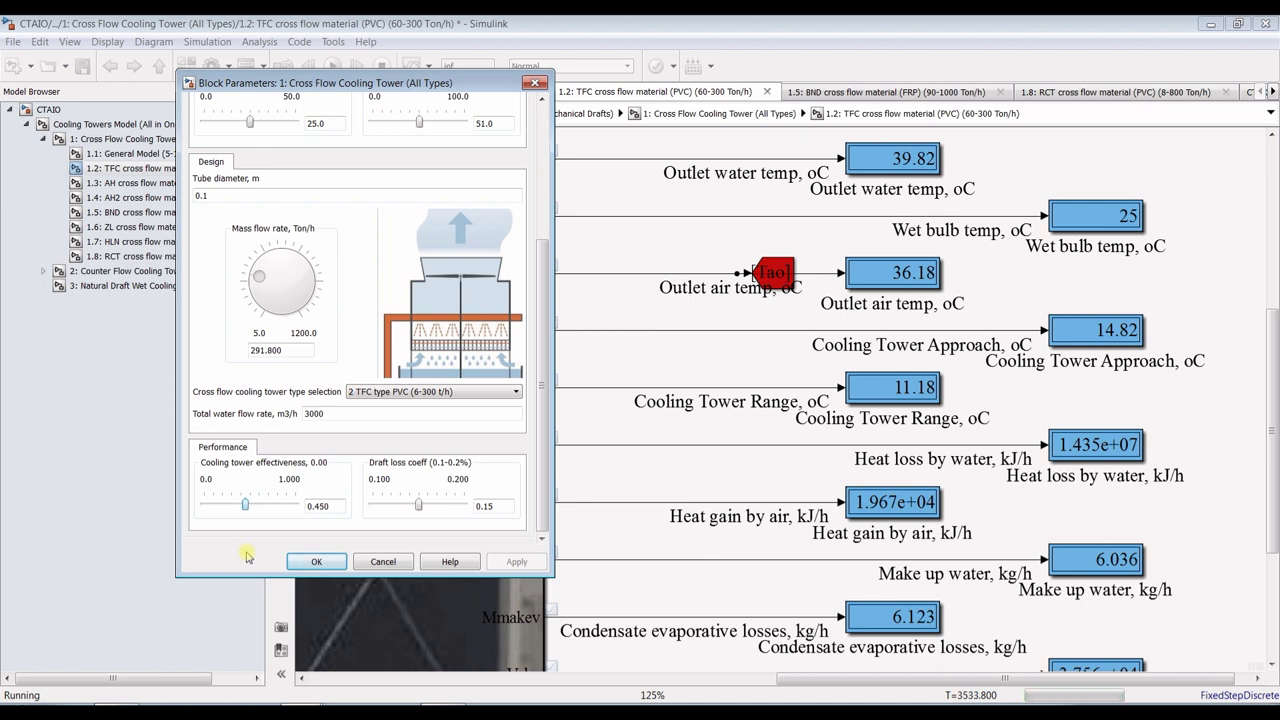
key(Right)
key(Right)
key(Right)
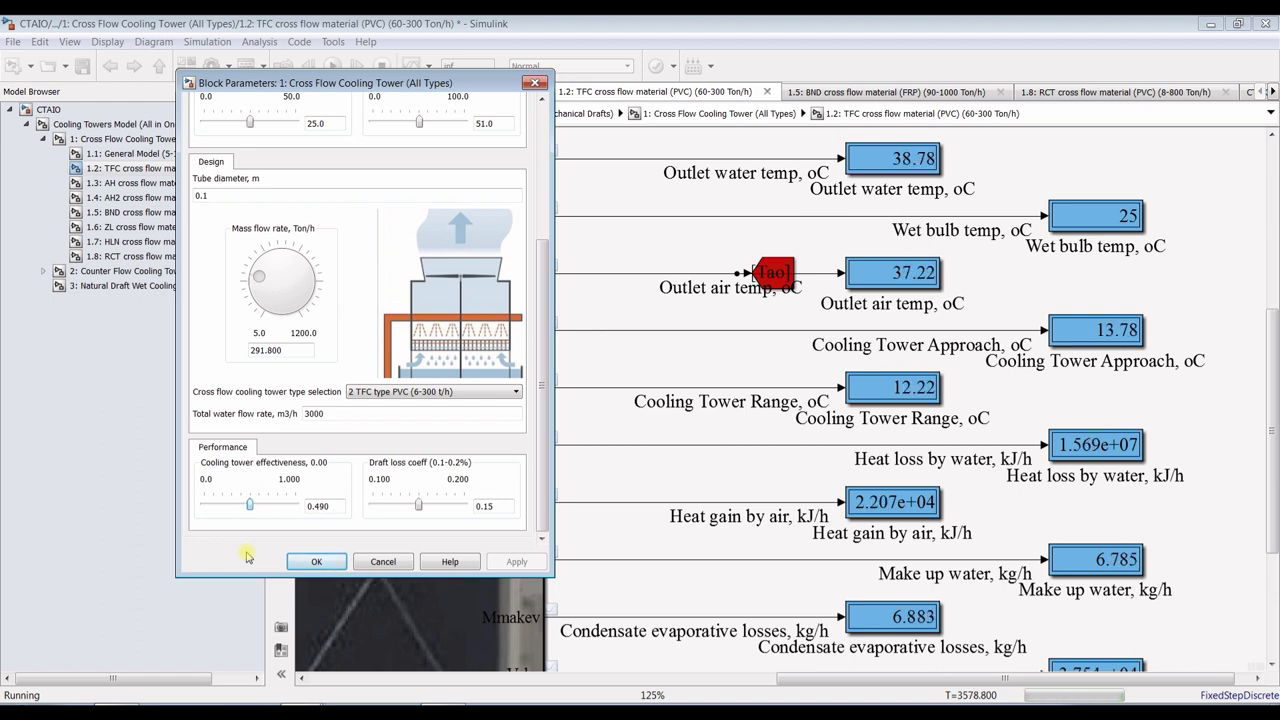
key(Right)
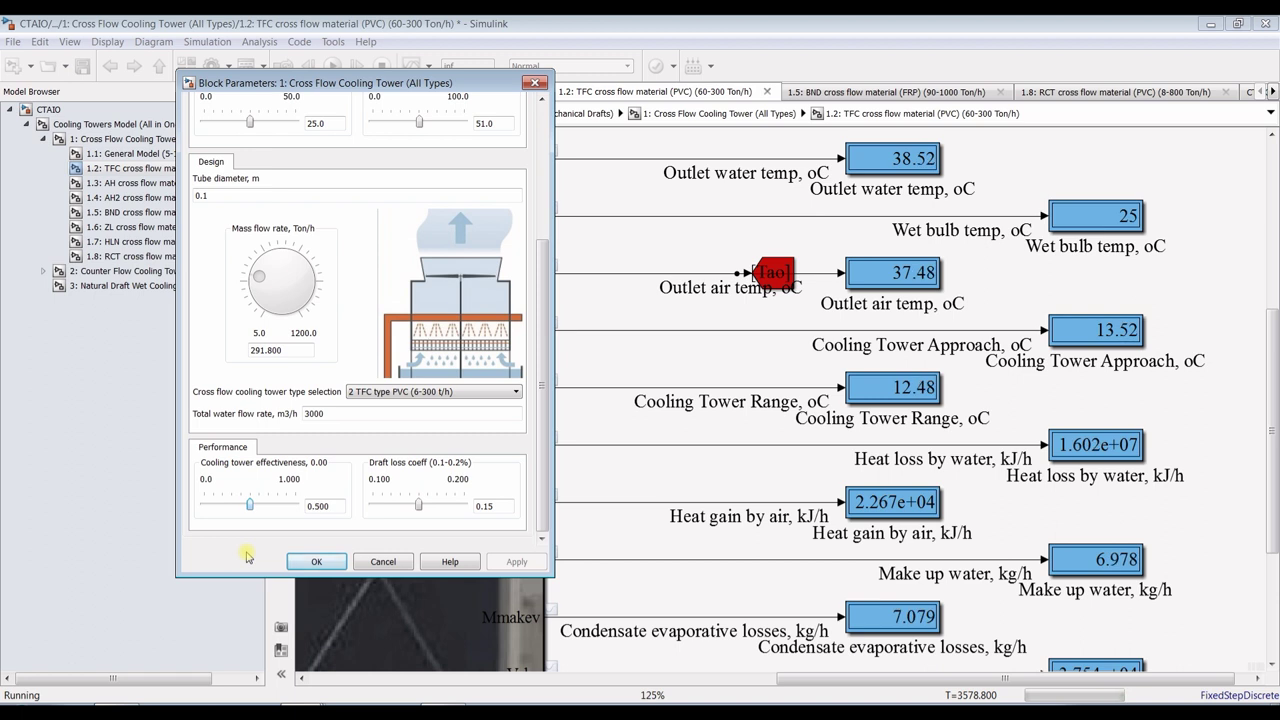
key(Right)
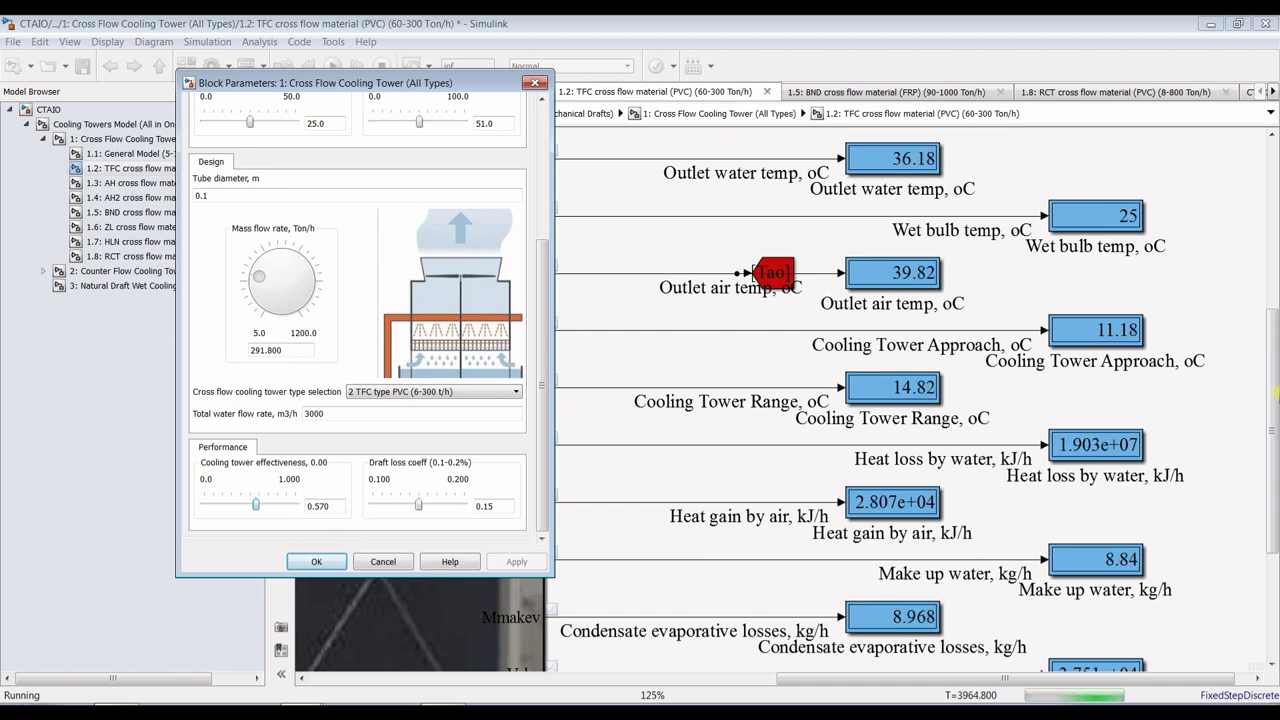
key(Return)
scroll(1275, 403, up, 5)
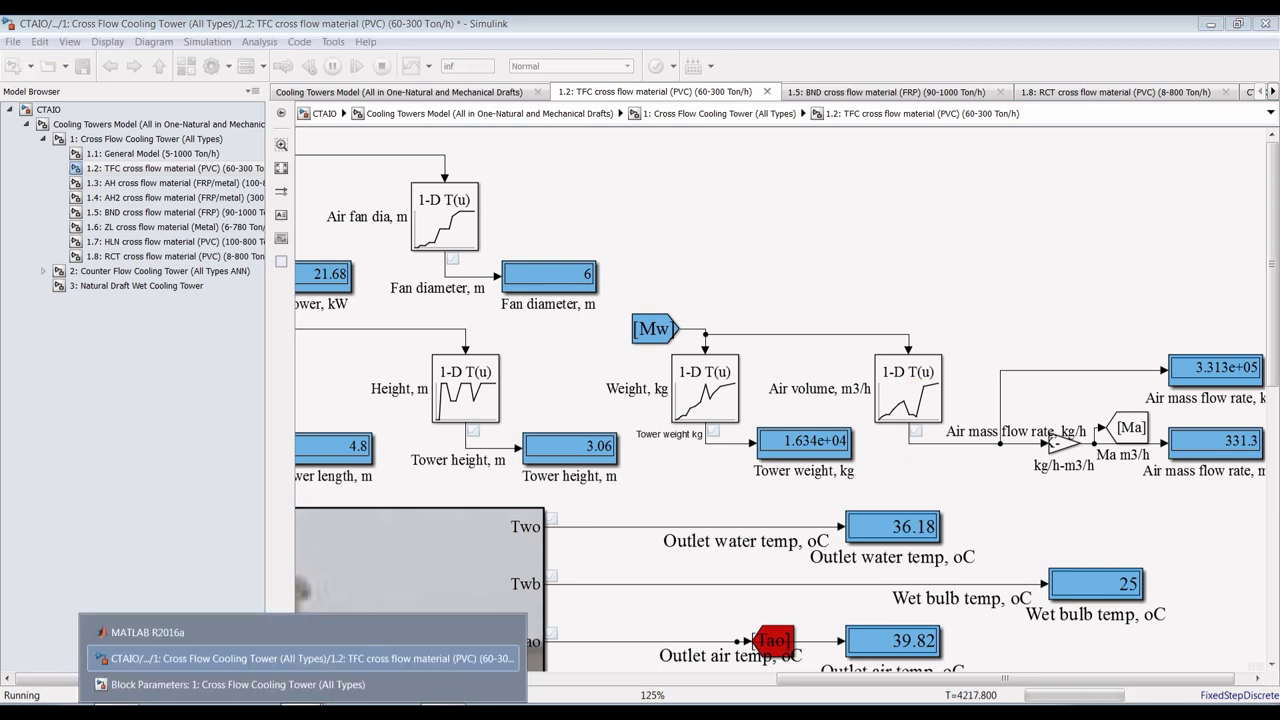
Bring back Block Parameters, bring the Mass flow rate knob to 172.3 Ton/h, and move the dialog right
click(190, 655)
drag(268, 302, 324, 329)
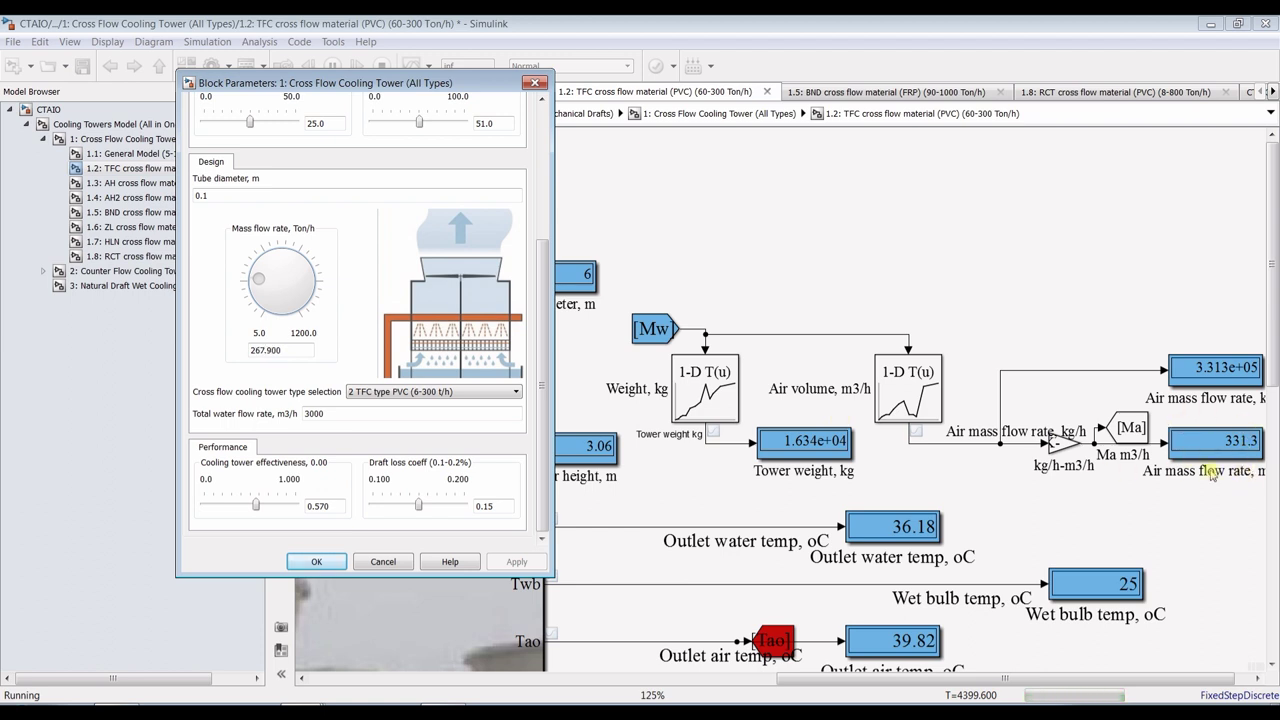
drag(265, 295, 312, 327)
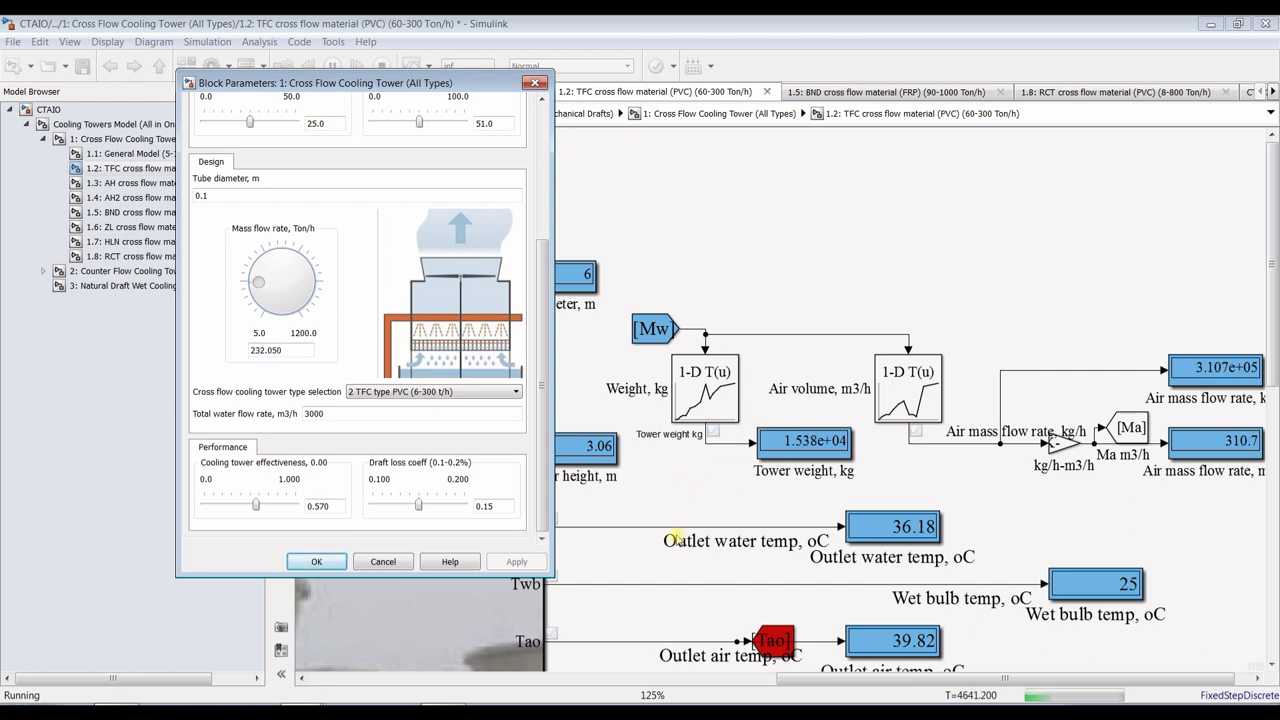
drag(378, 85, 976, 57)
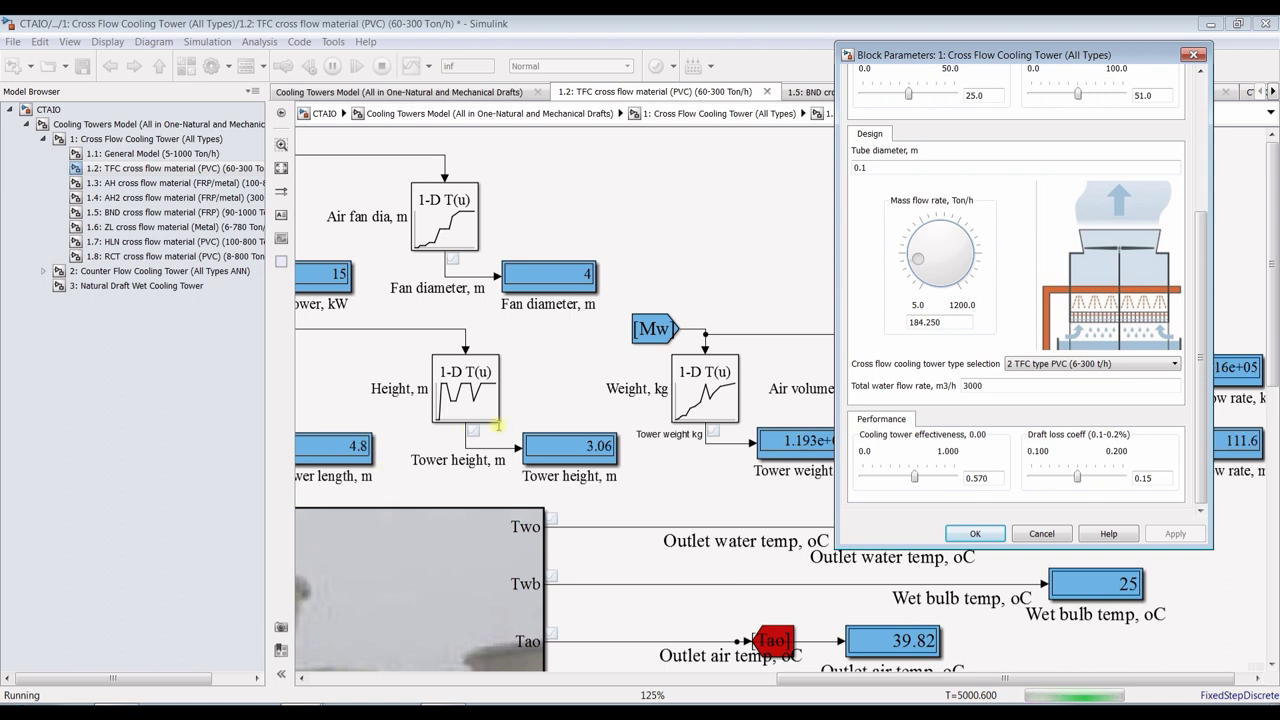
Accept the cooling tower parameters with OK and stop the running simulation
click(973, 534)
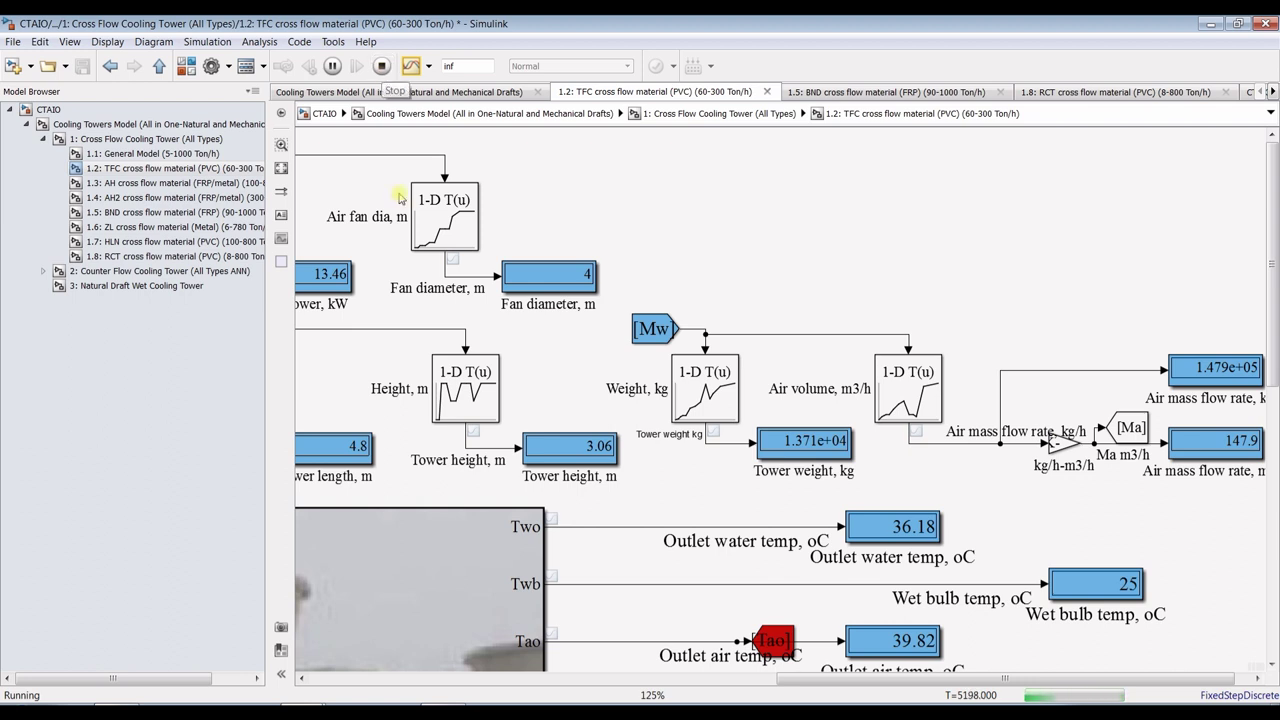
click(381, 67)
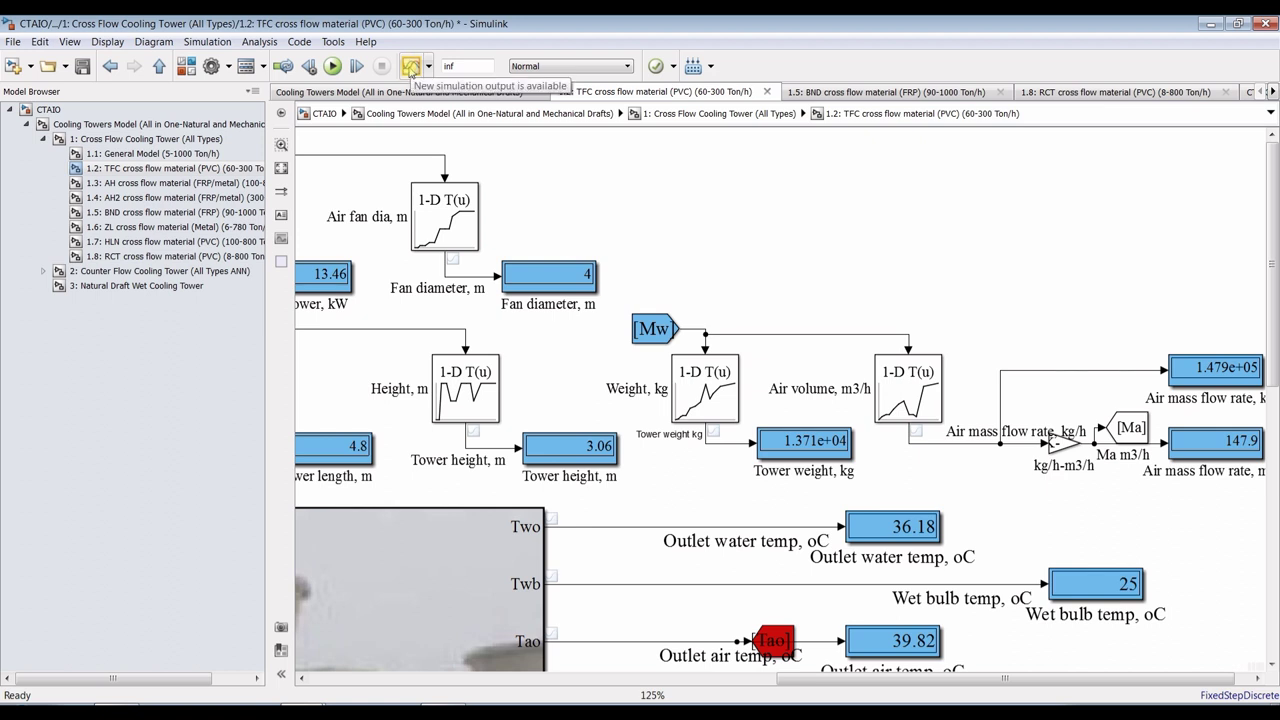
Maximize the Data Inspector; plot Fan power, Air mass flow rate, Tower height, Tower length in row one
click(410, 66)
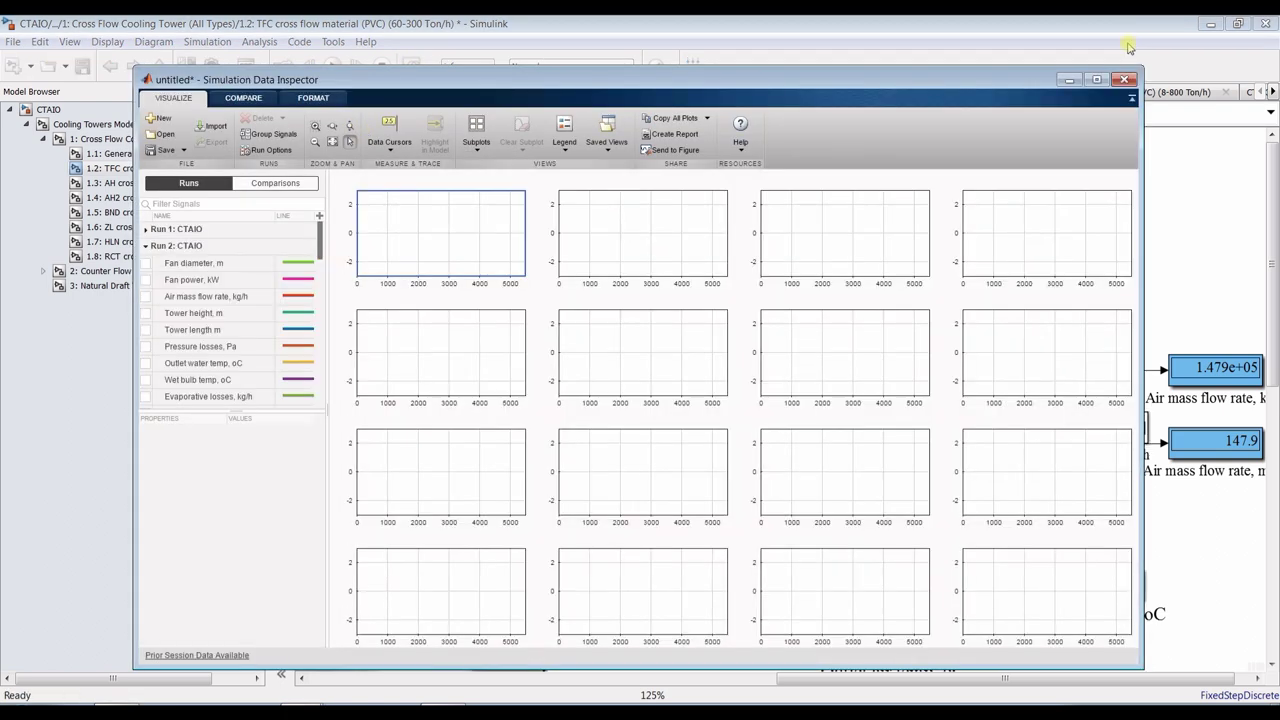
click(1096, 79)
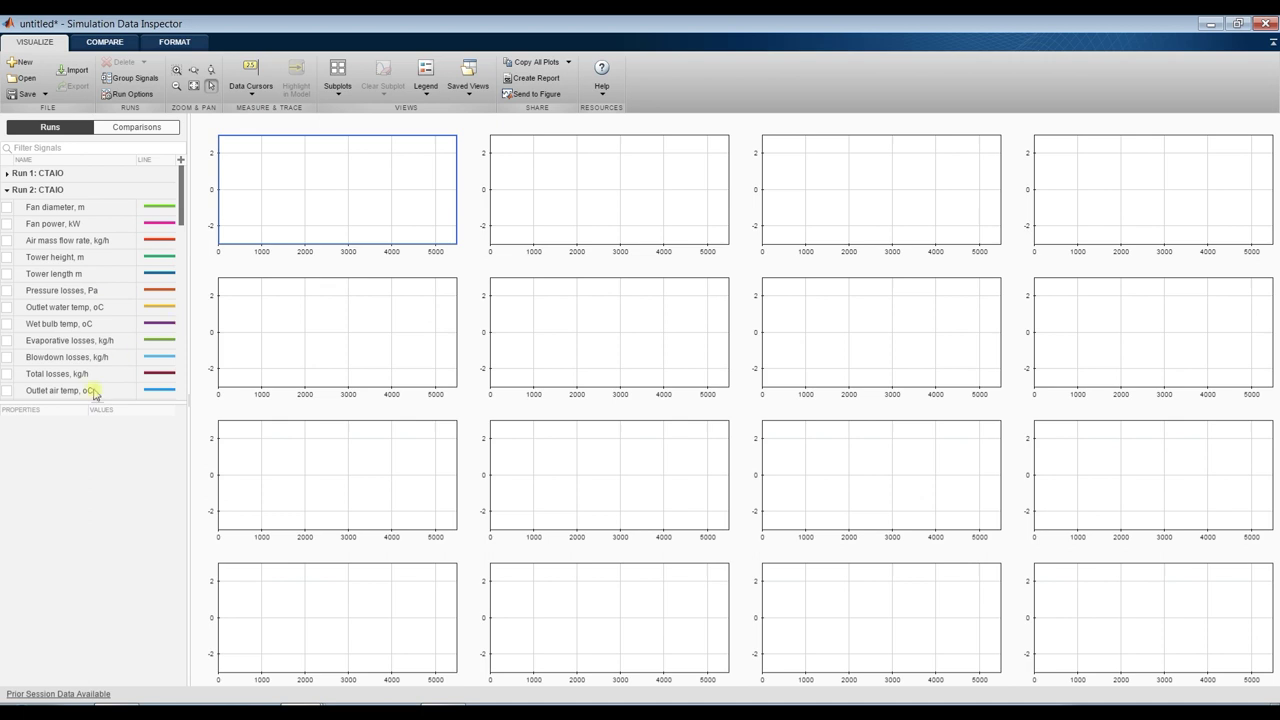
drag(92, 400, 91, 682)
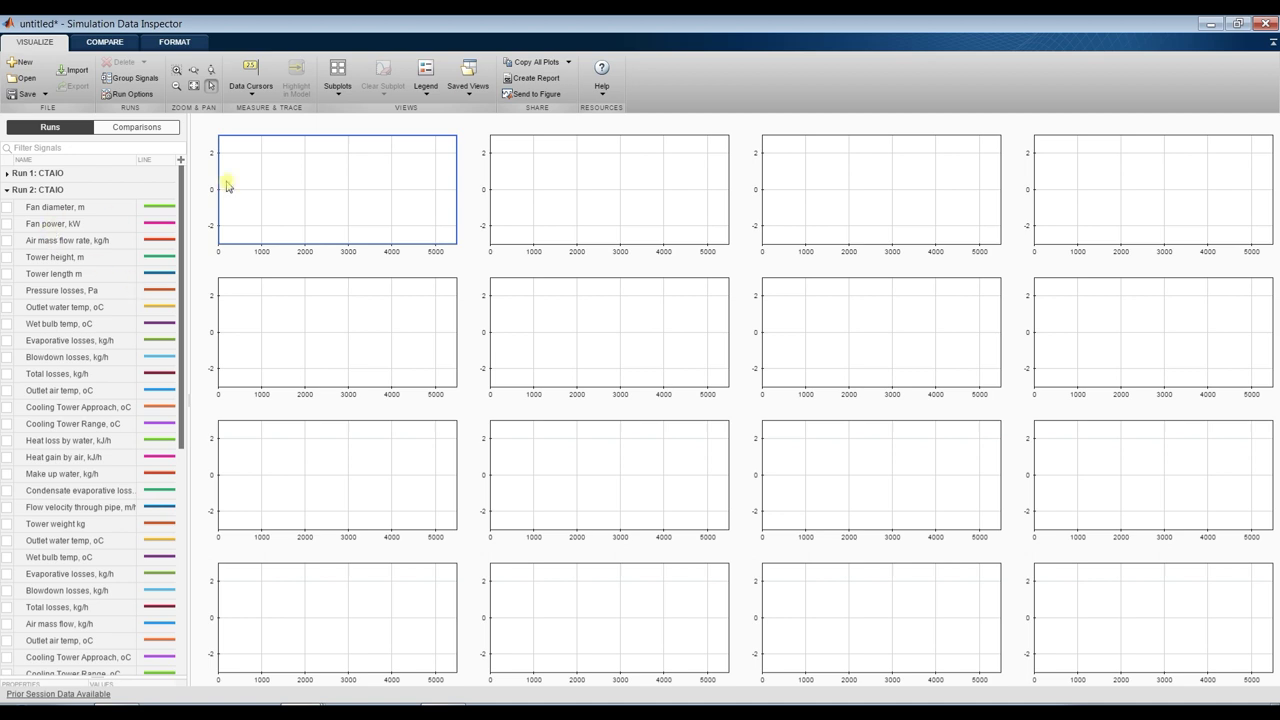
click(8, 226)
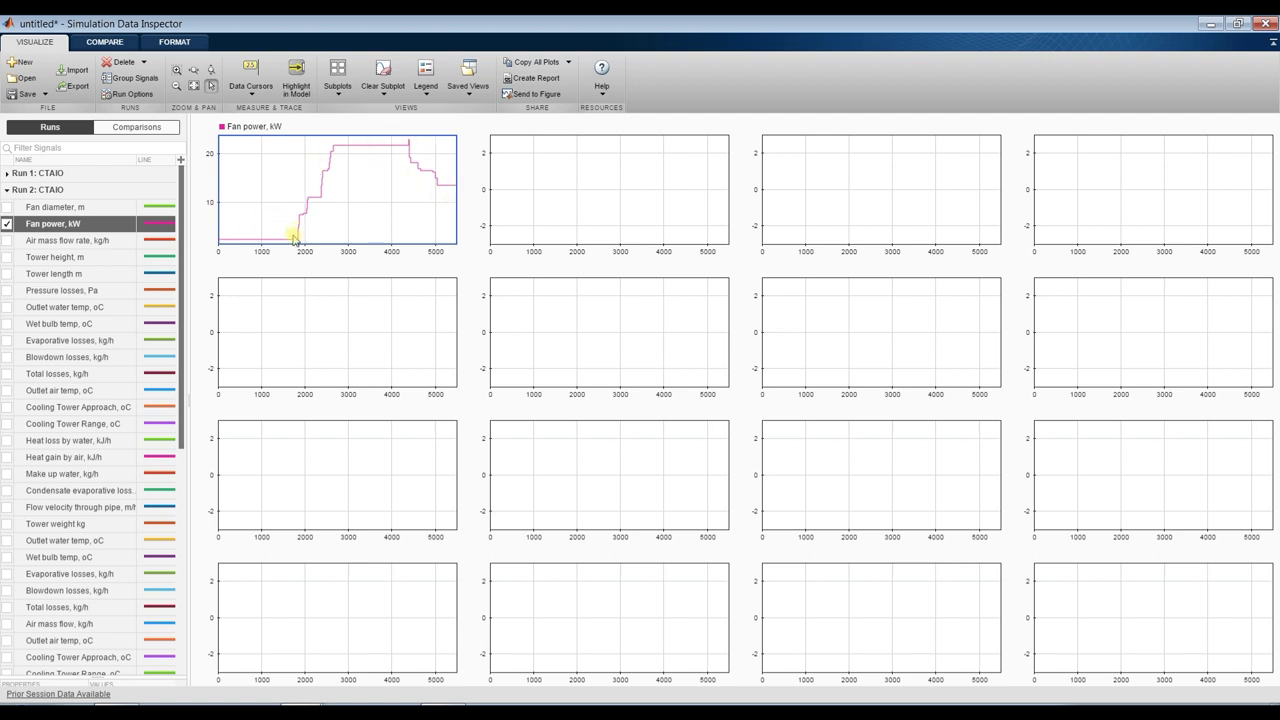
click(523, 180)
click(7, 241)
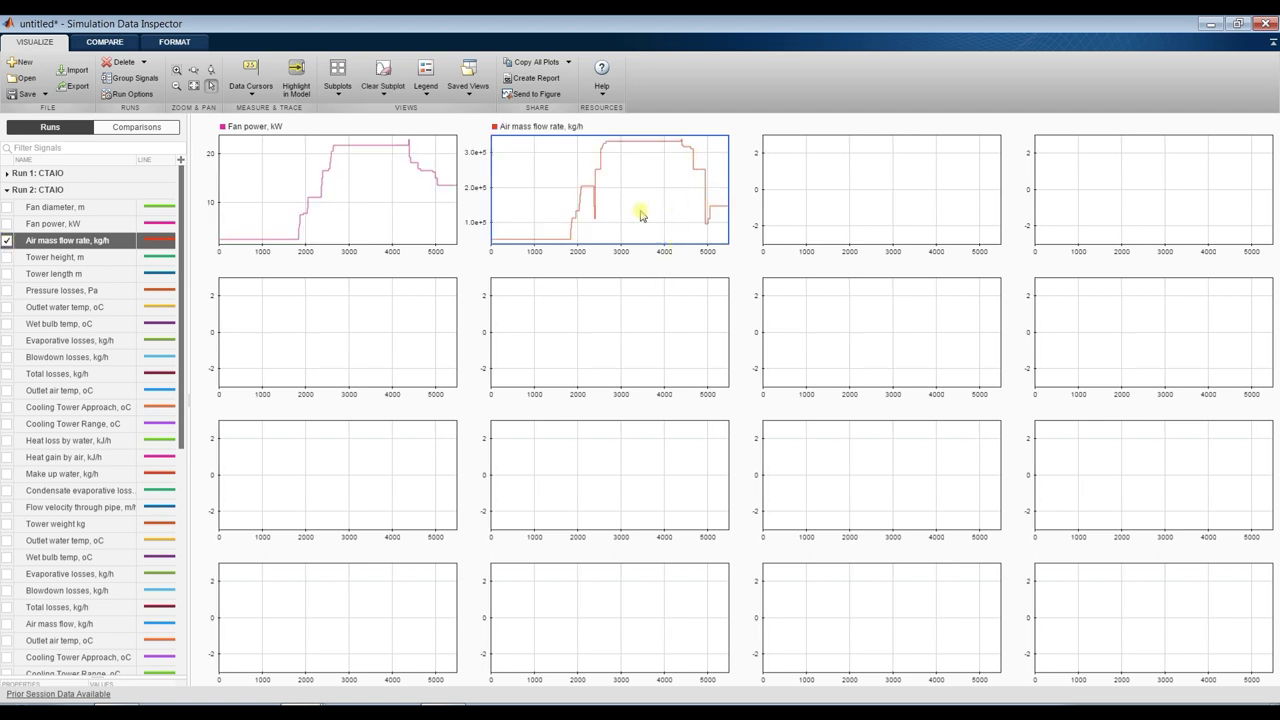
click(813, 198)
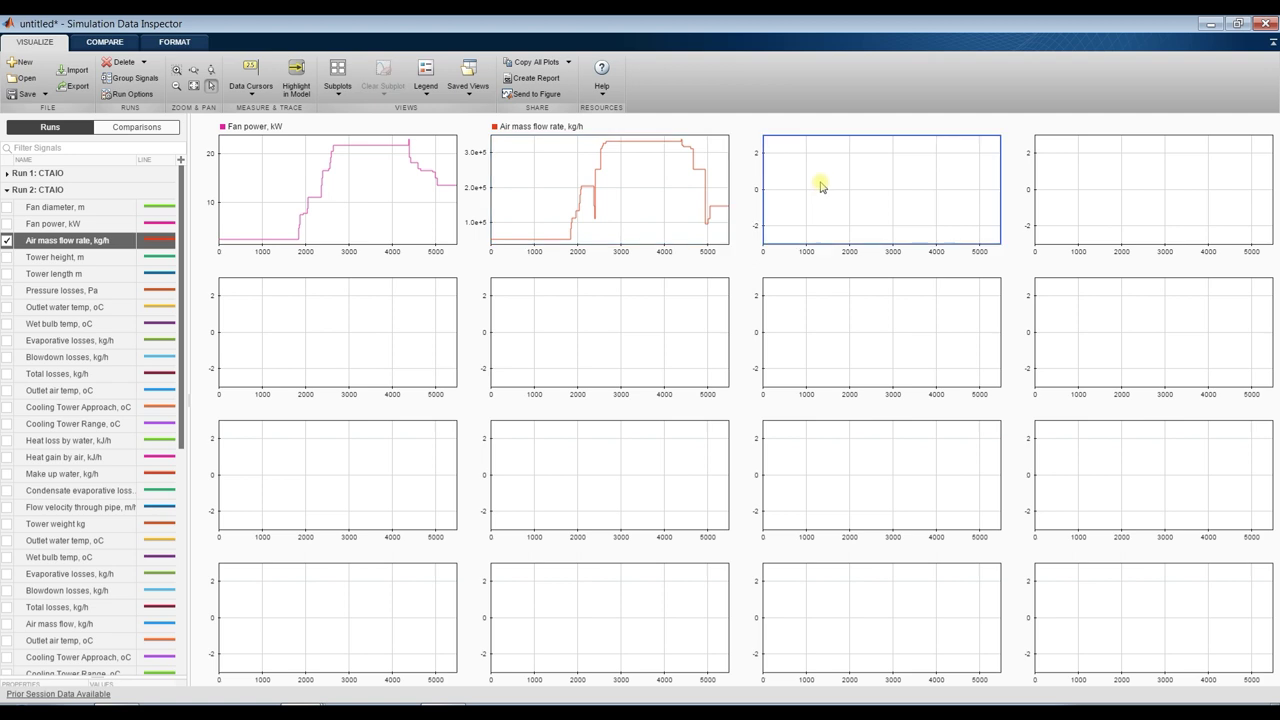
click(7, 258)
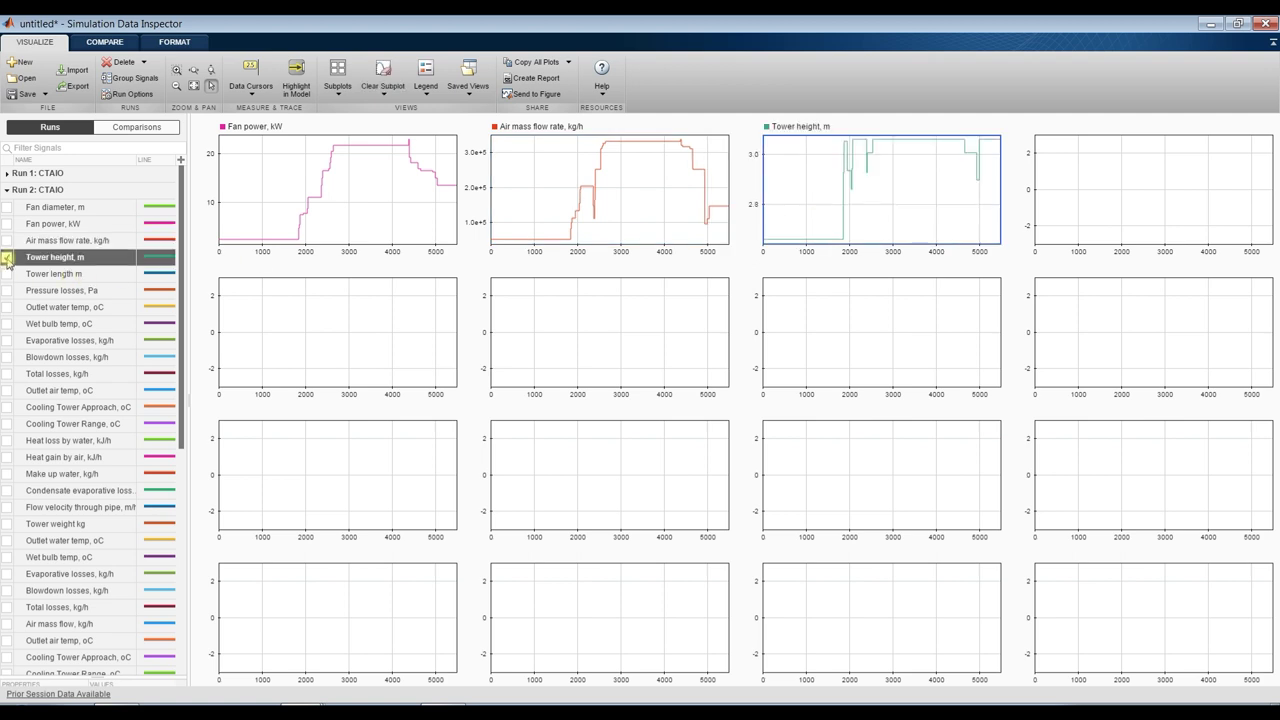
click(1090, 160)
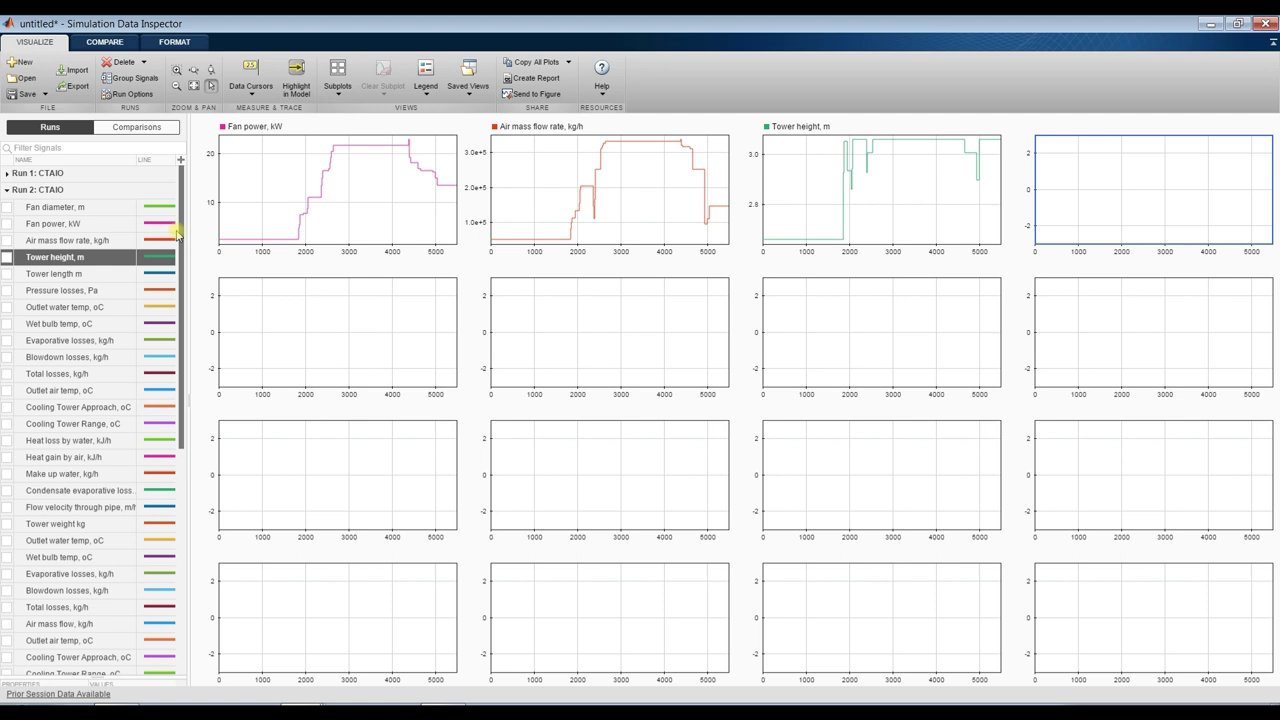
click(7, 274)
Plot Pressure losses, Outlet water temp, Wet bulb temp and Evaporative losses in the second row
click(285, 330)
click(8, 290)
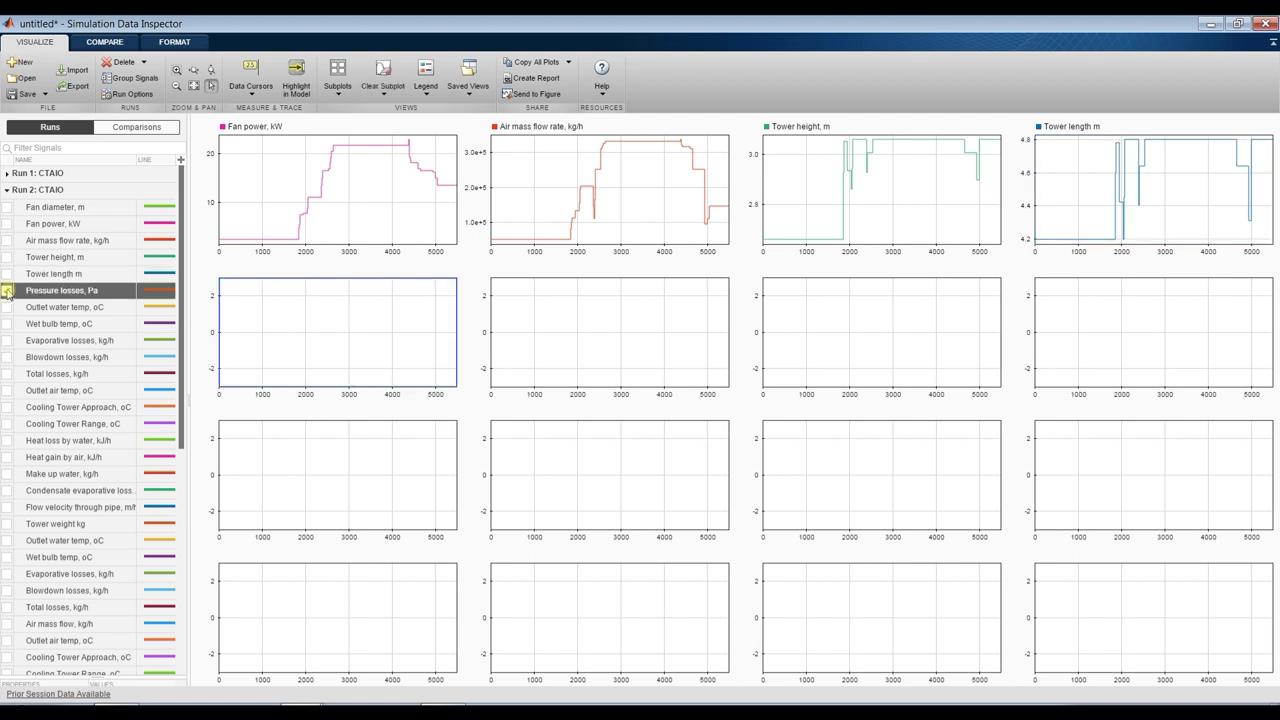
click(614, 337)
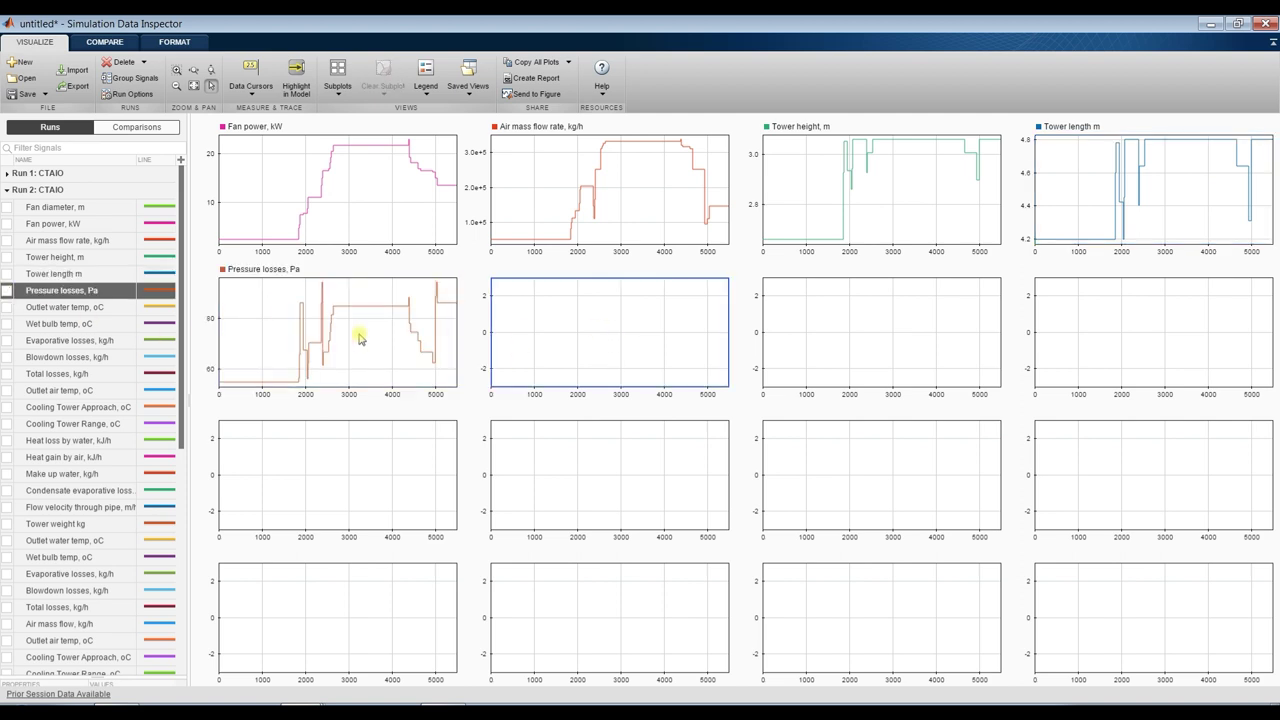
click(8, 307)
click(877, 332)
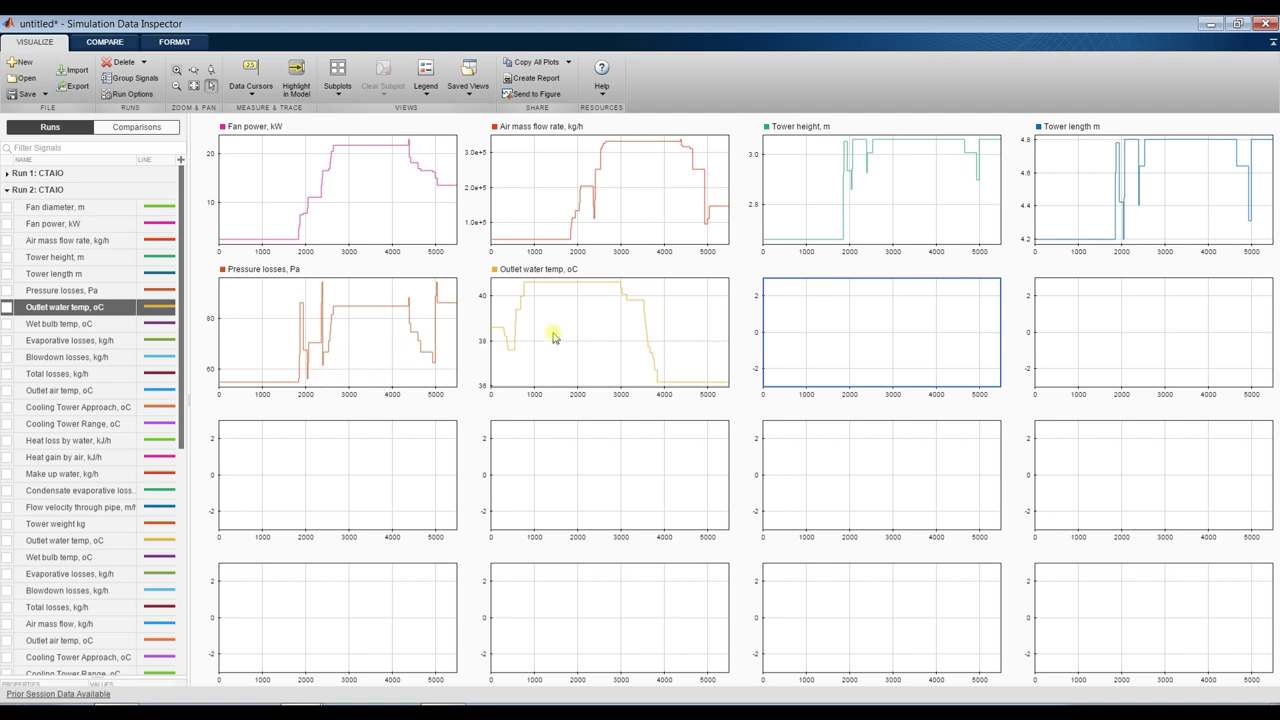
click(7, 324)
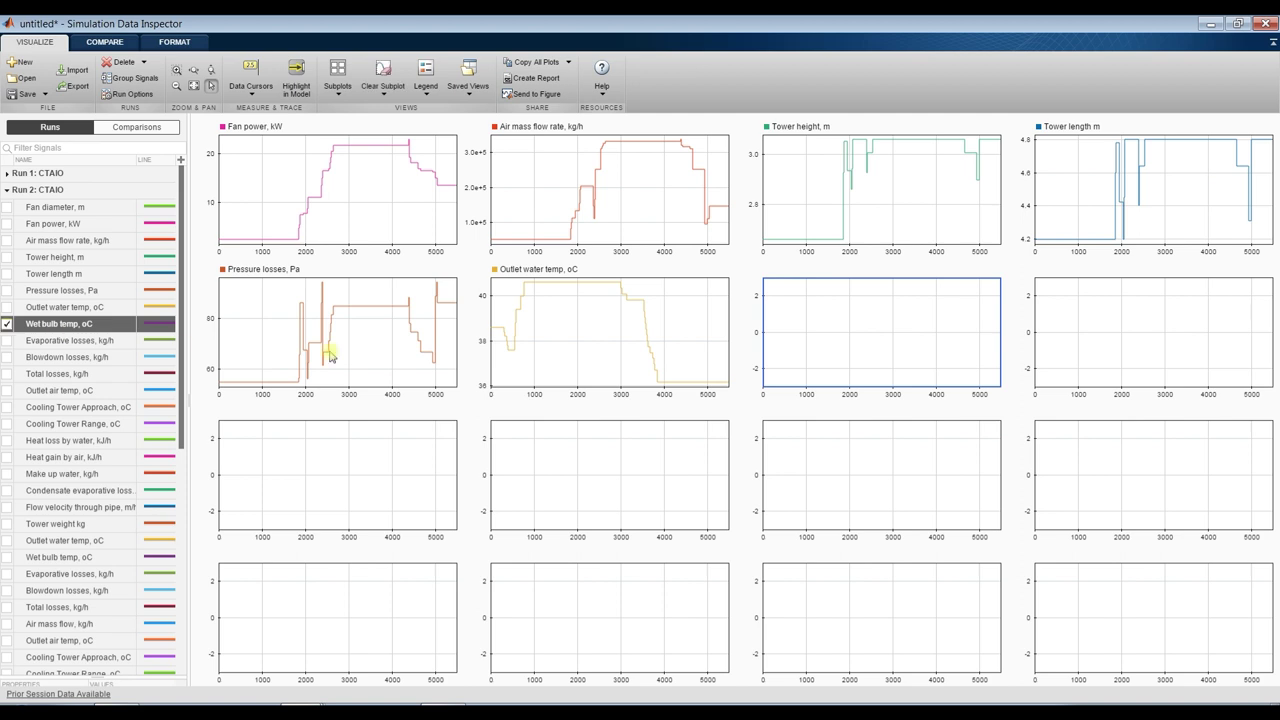
click(1143, 330)
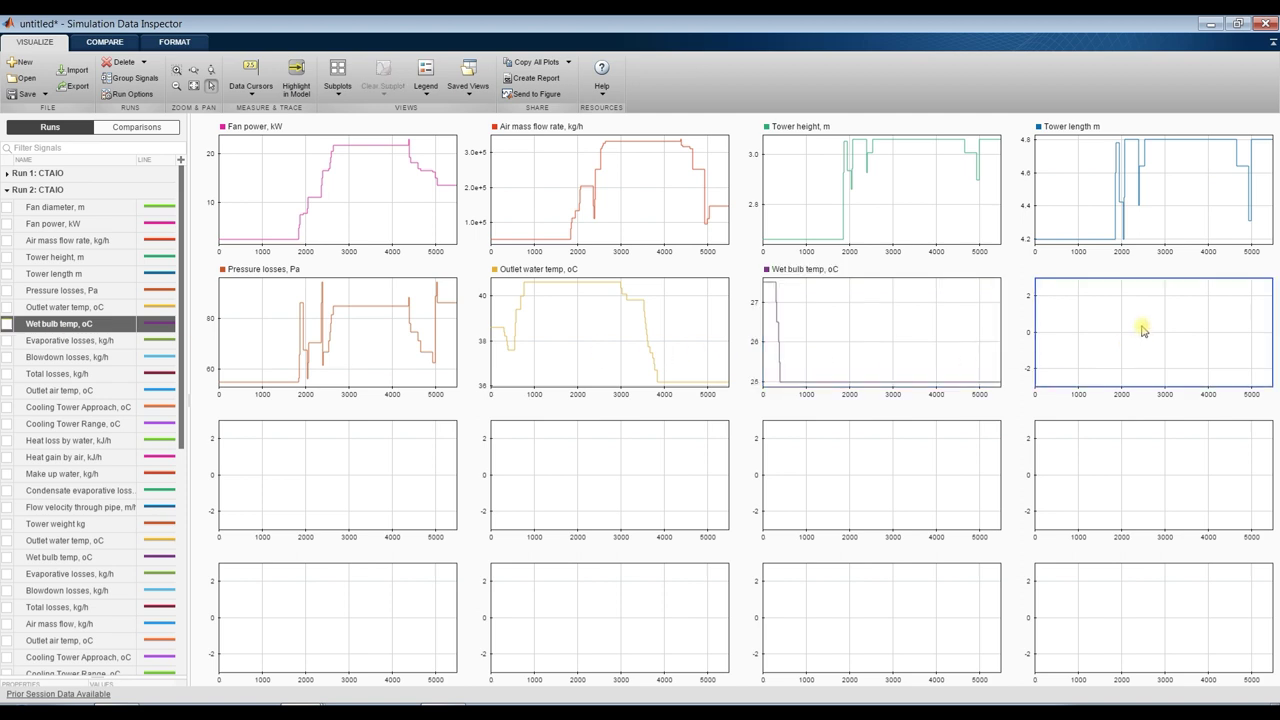
click(7, 341)
Plot Blowdown losses, Total losses, Outlet air temp and Cooling Tower Approach in the third row
click(355, 458)
click(7, 357)
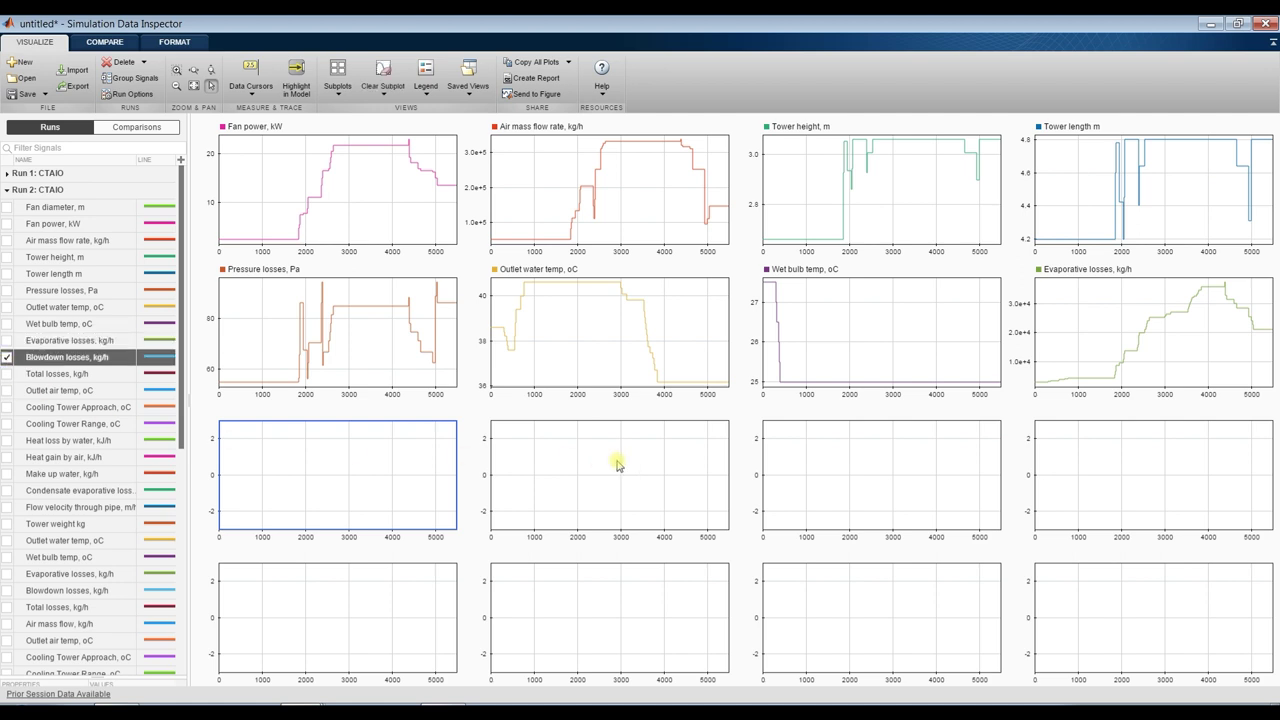
click(597, 464)
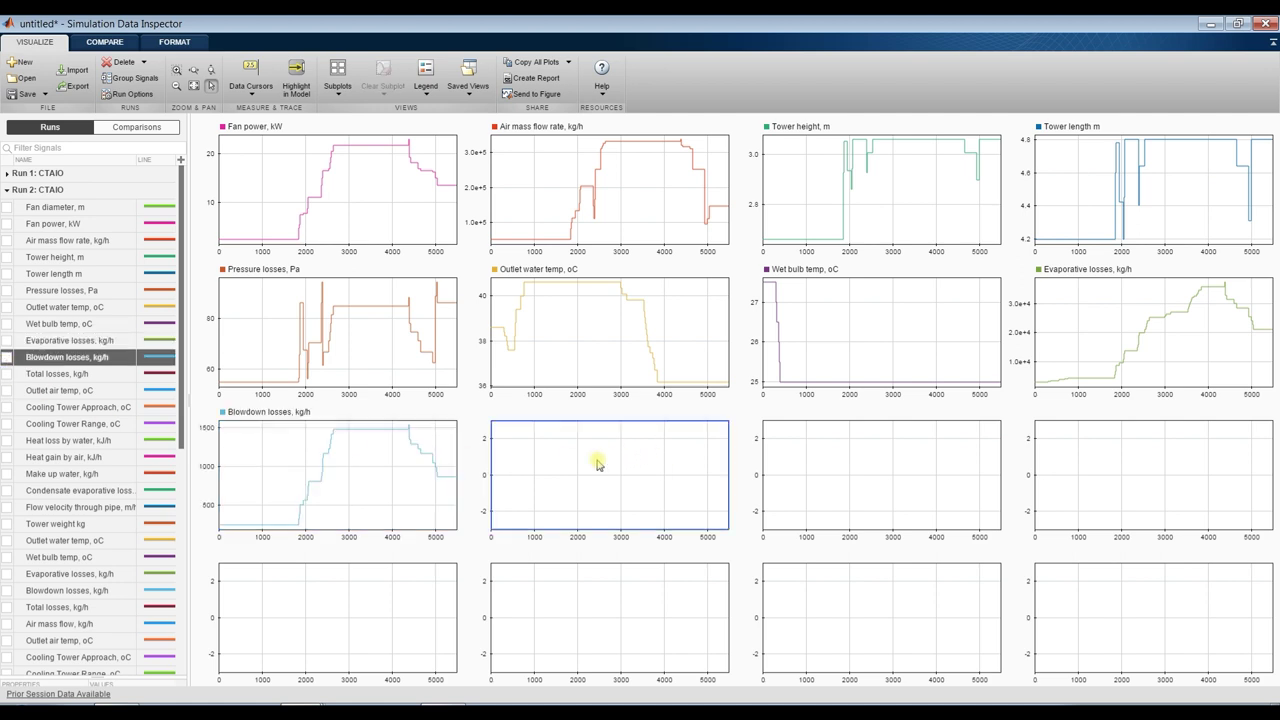
click(8, 373)
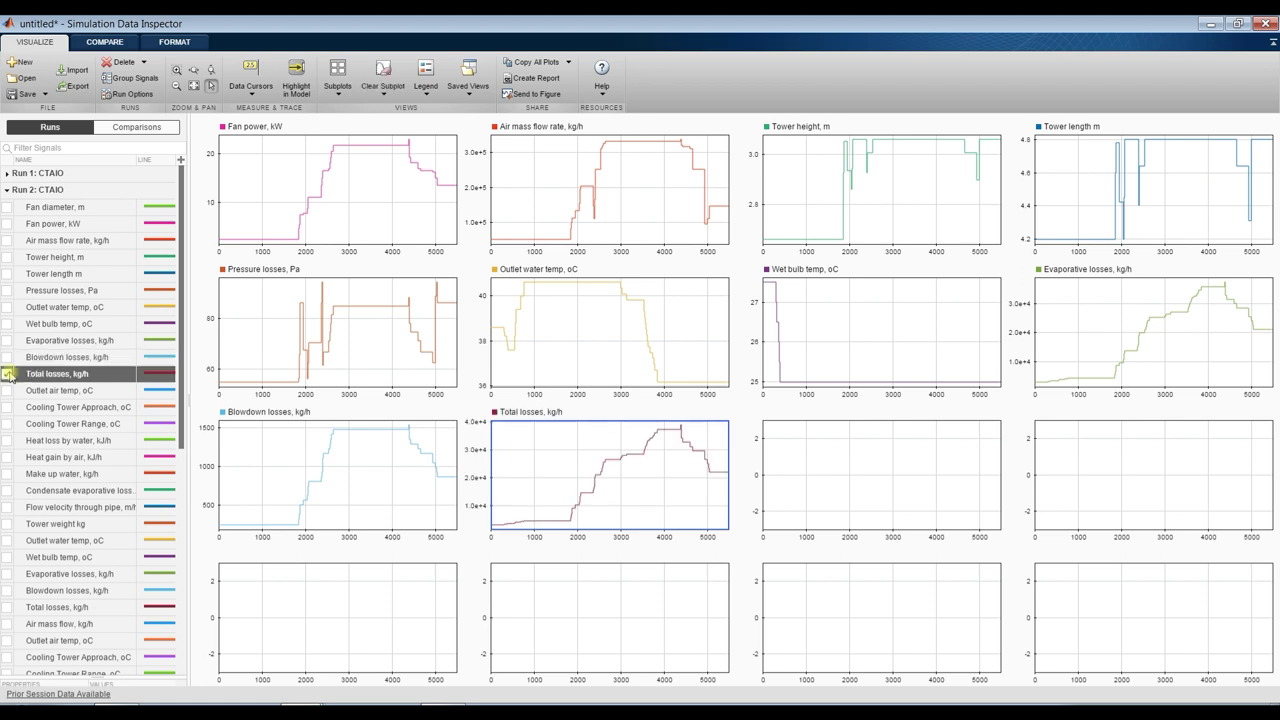
click(860, 448)
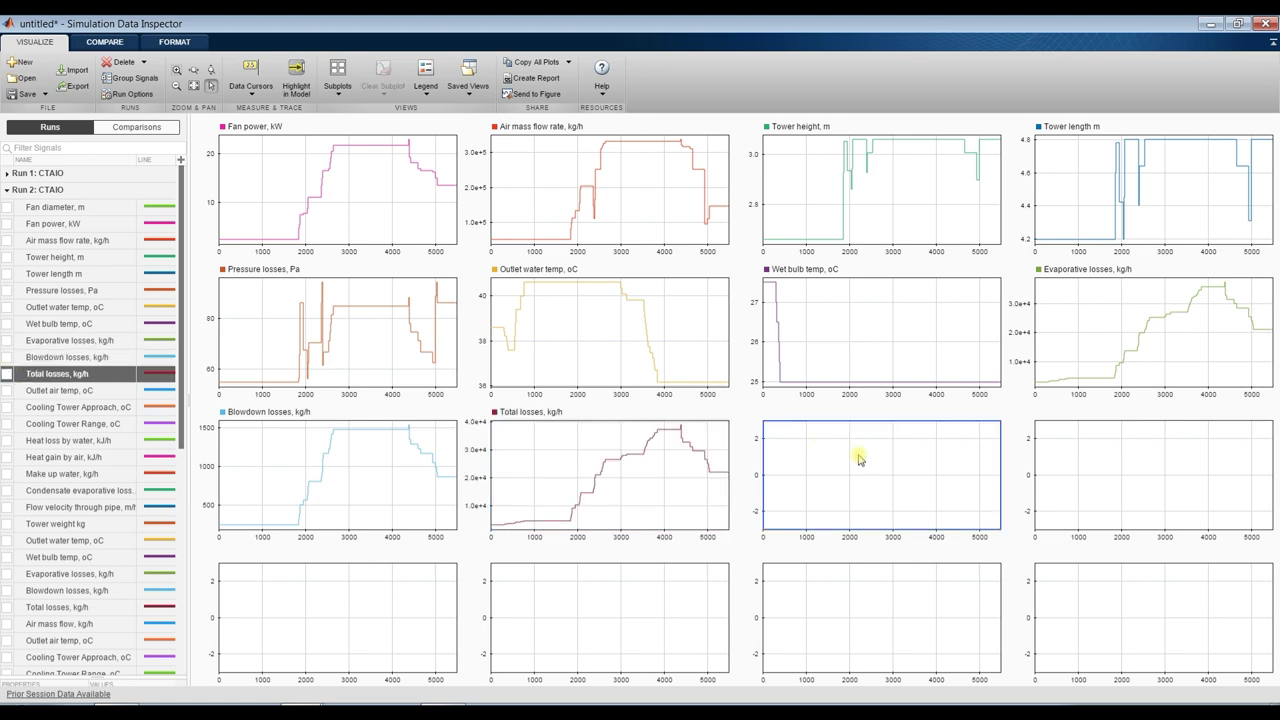
click(8, 390)
click(1065, 520)
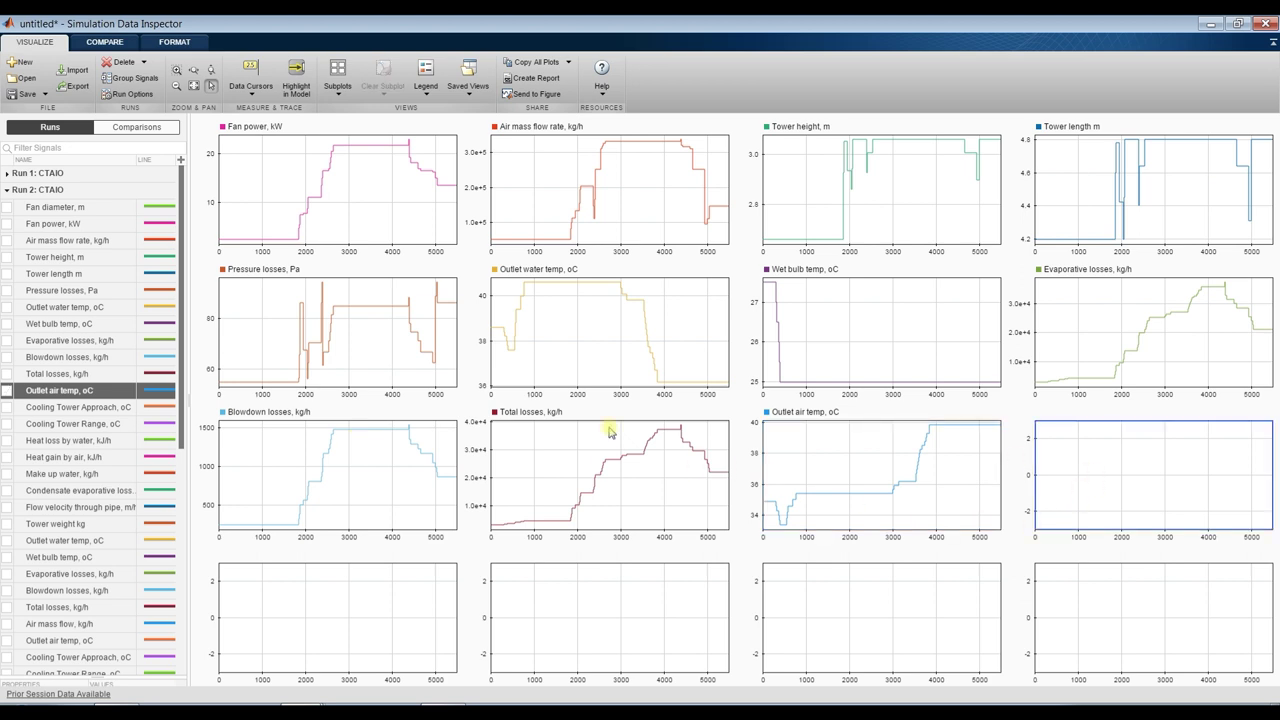
click(7, 407)
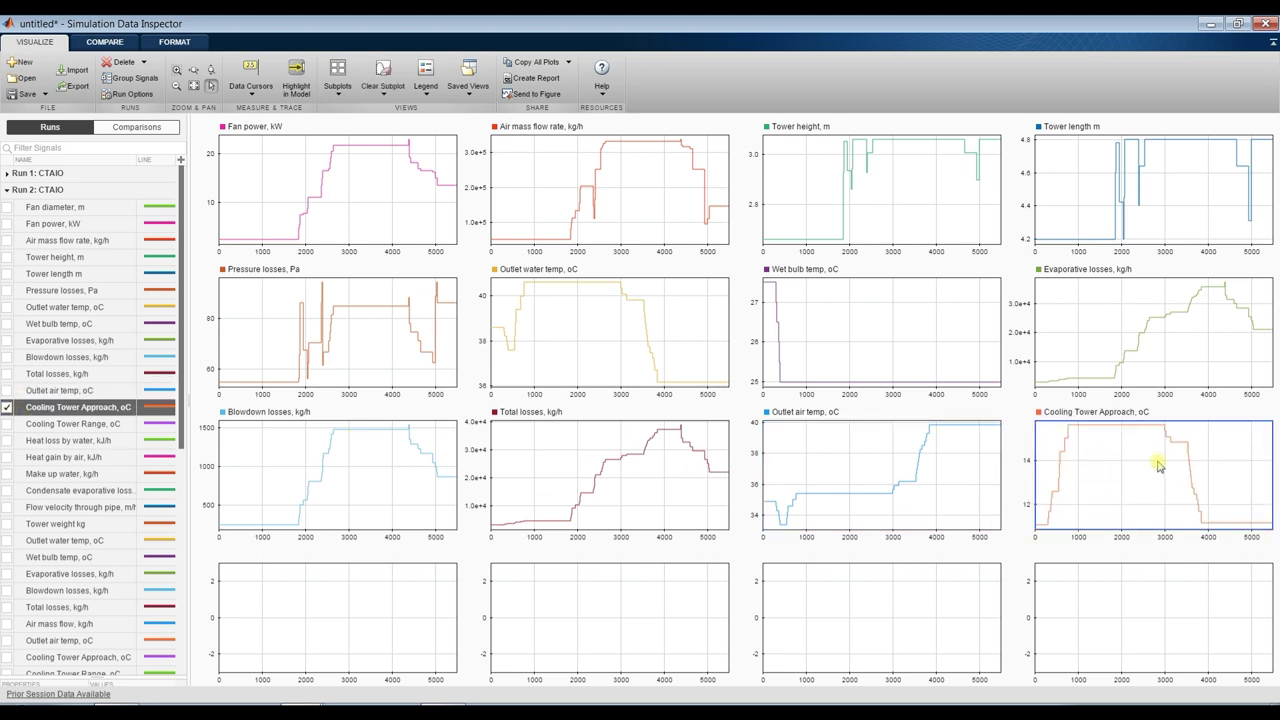
click(300, 612)
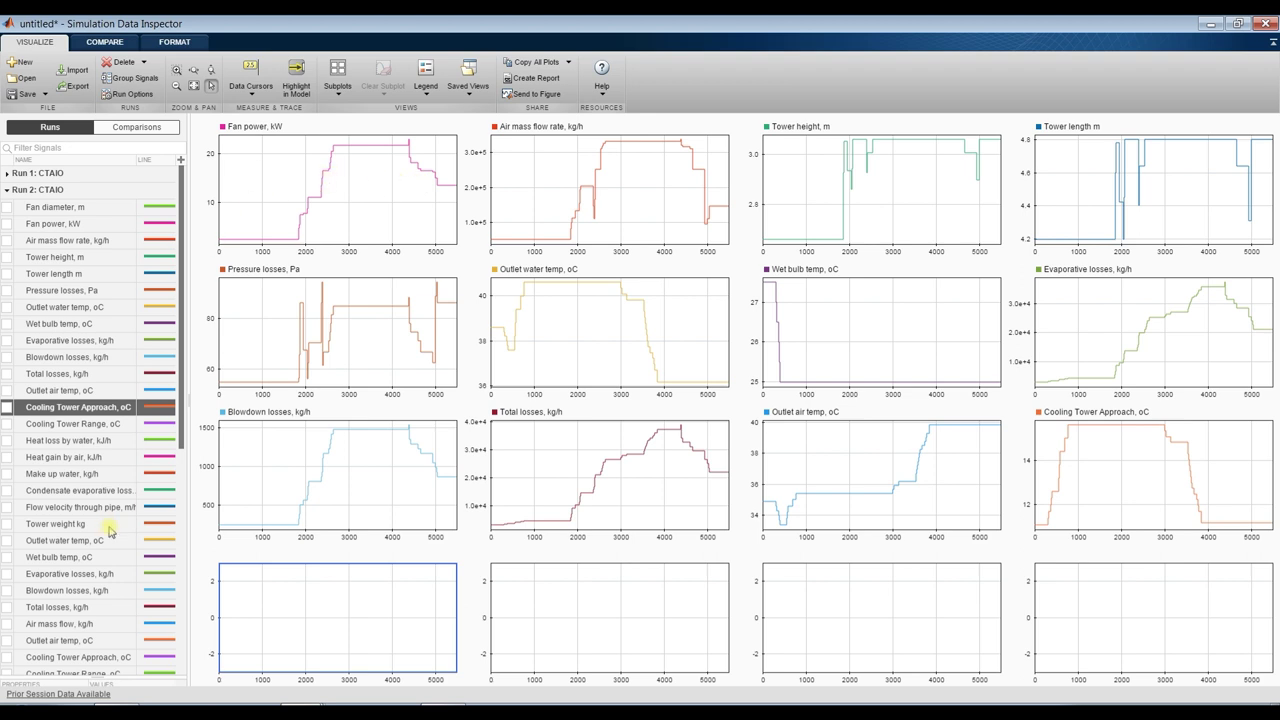
Plot Cooling Tower Range, Heat loss by water, Heat gain by air, Make up water; close the Inspector
click(8, 425)
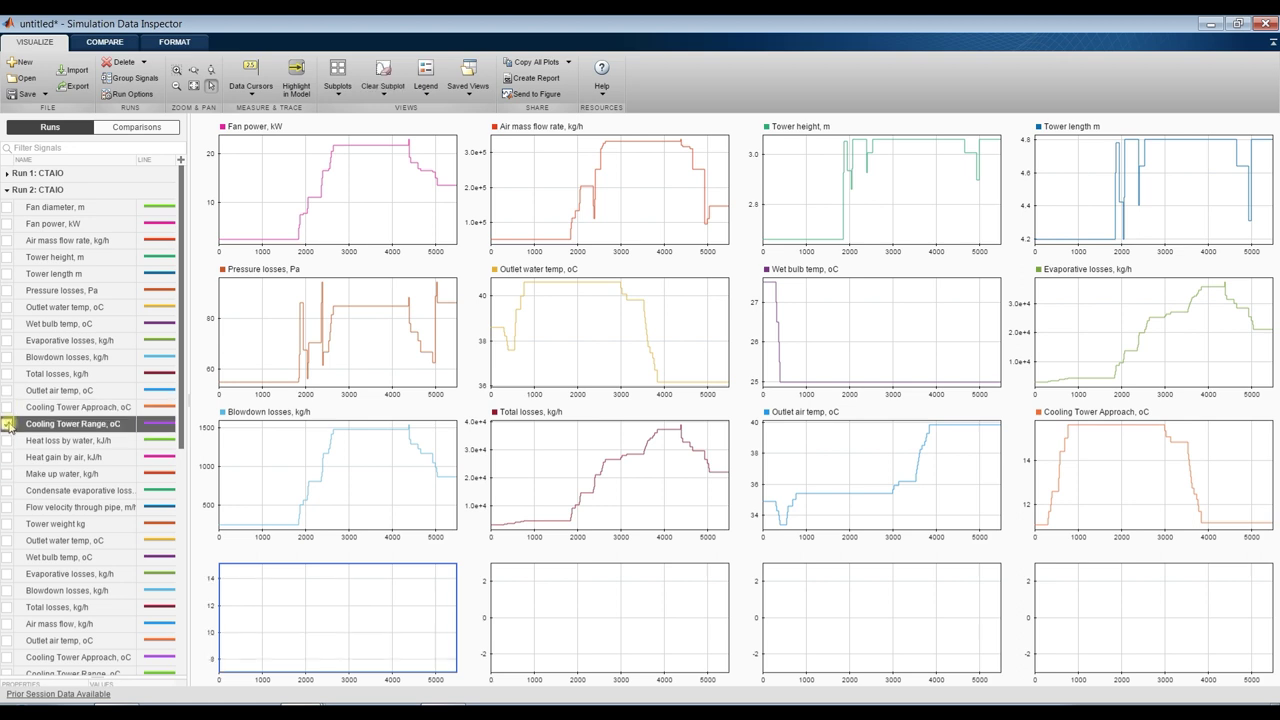
click(546, 630)
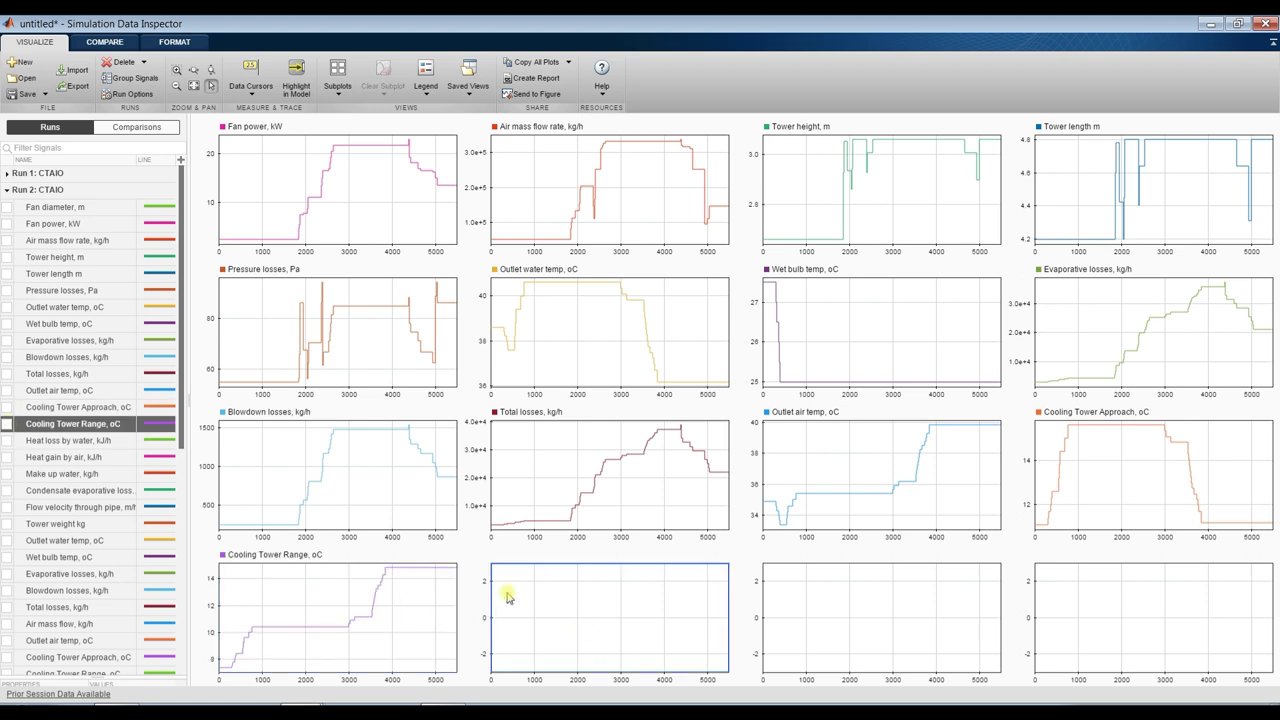
click(8, 441)
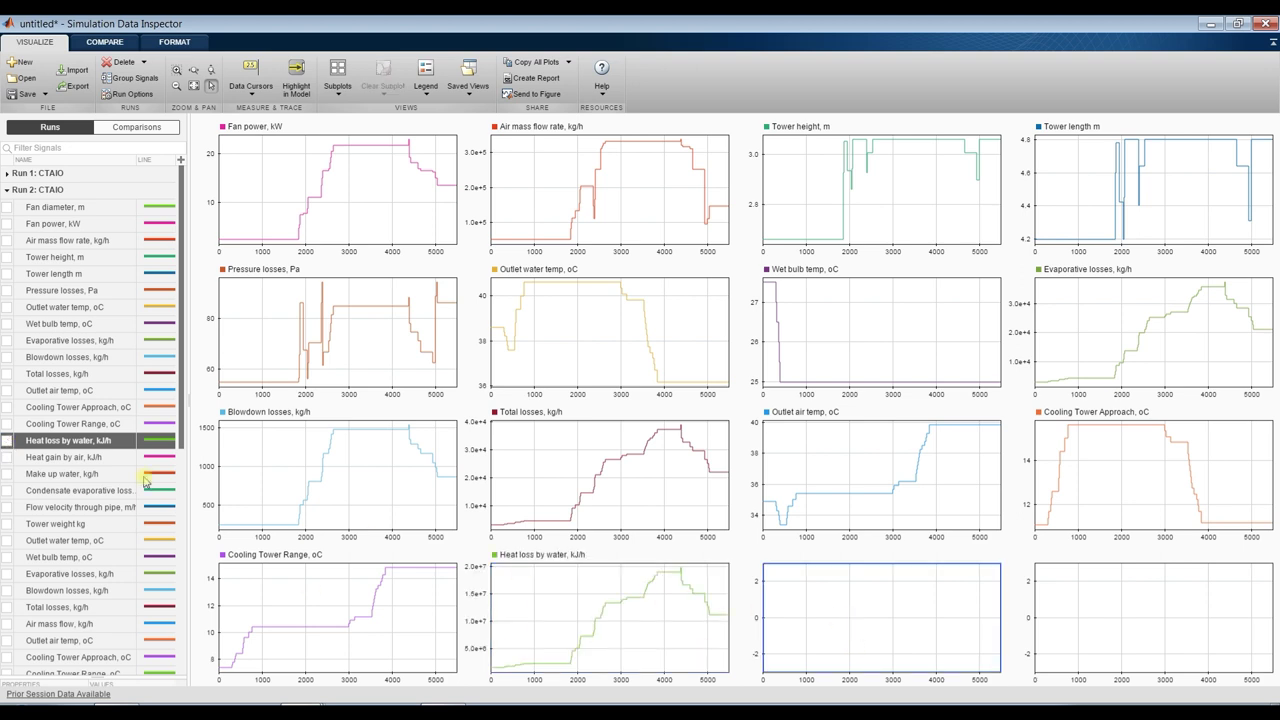
click(7, 457)
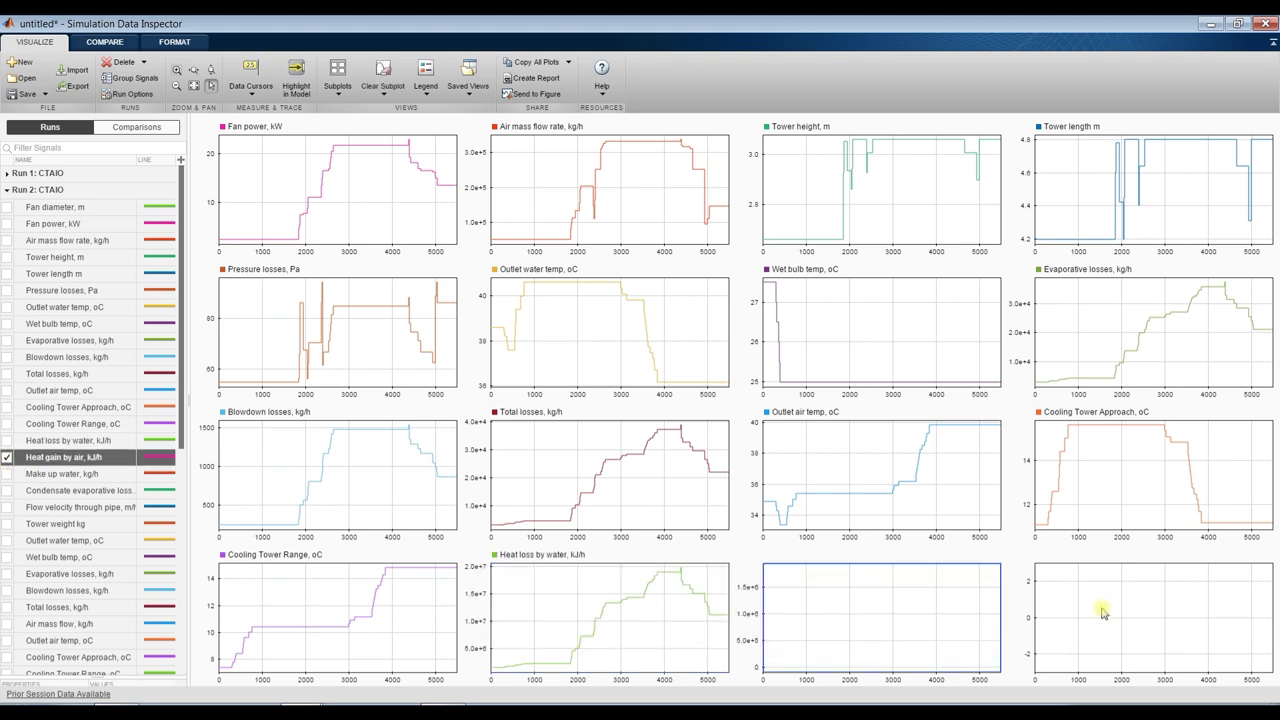
click(7, 491)
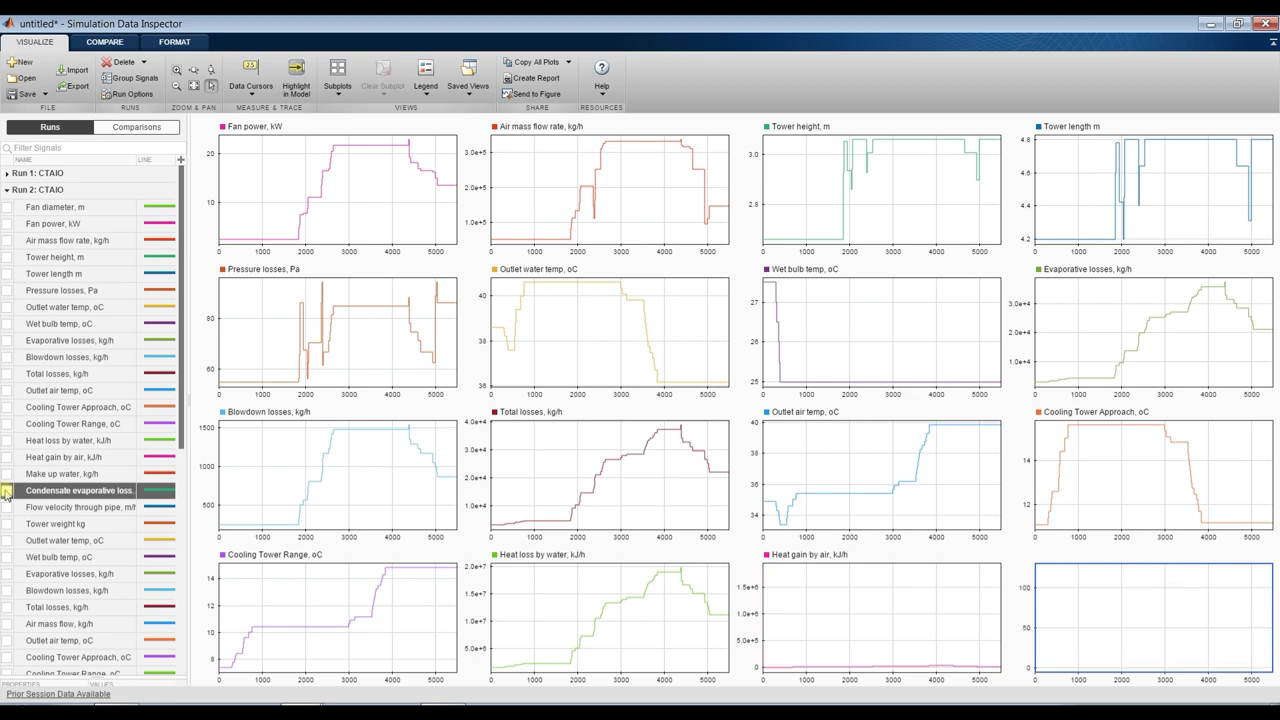
click(6, 476)
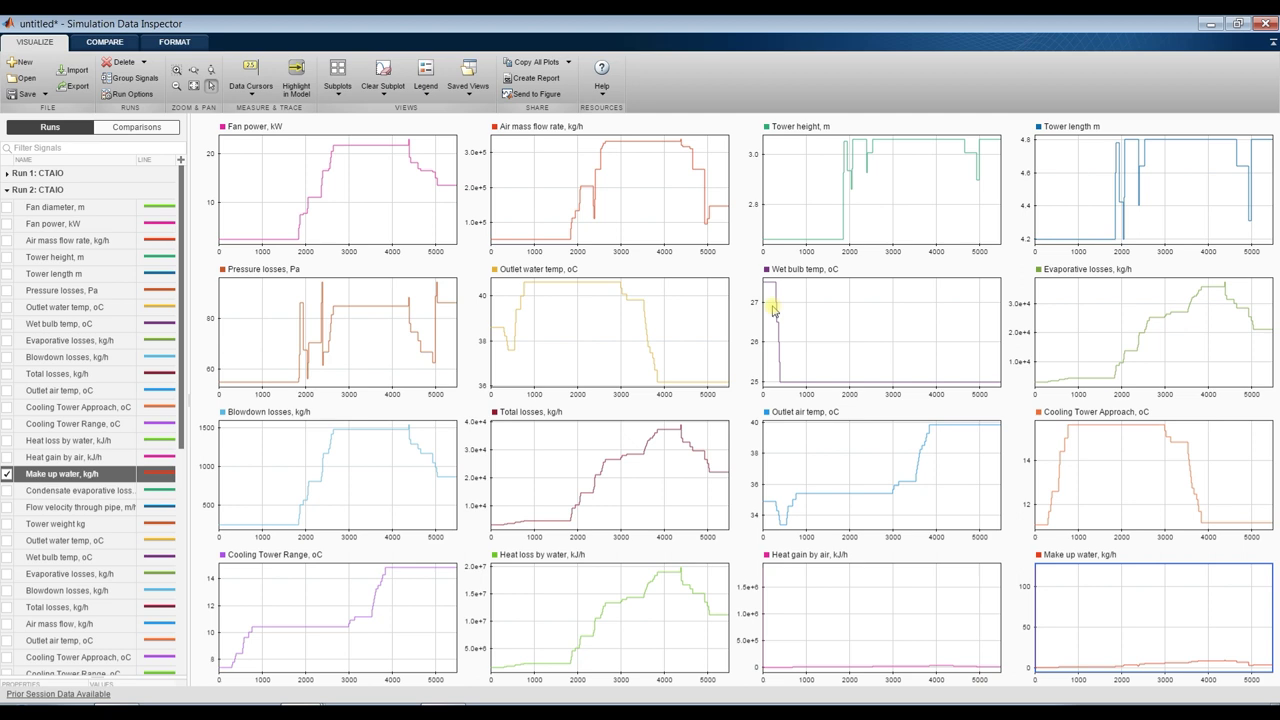
click(1267, 23)
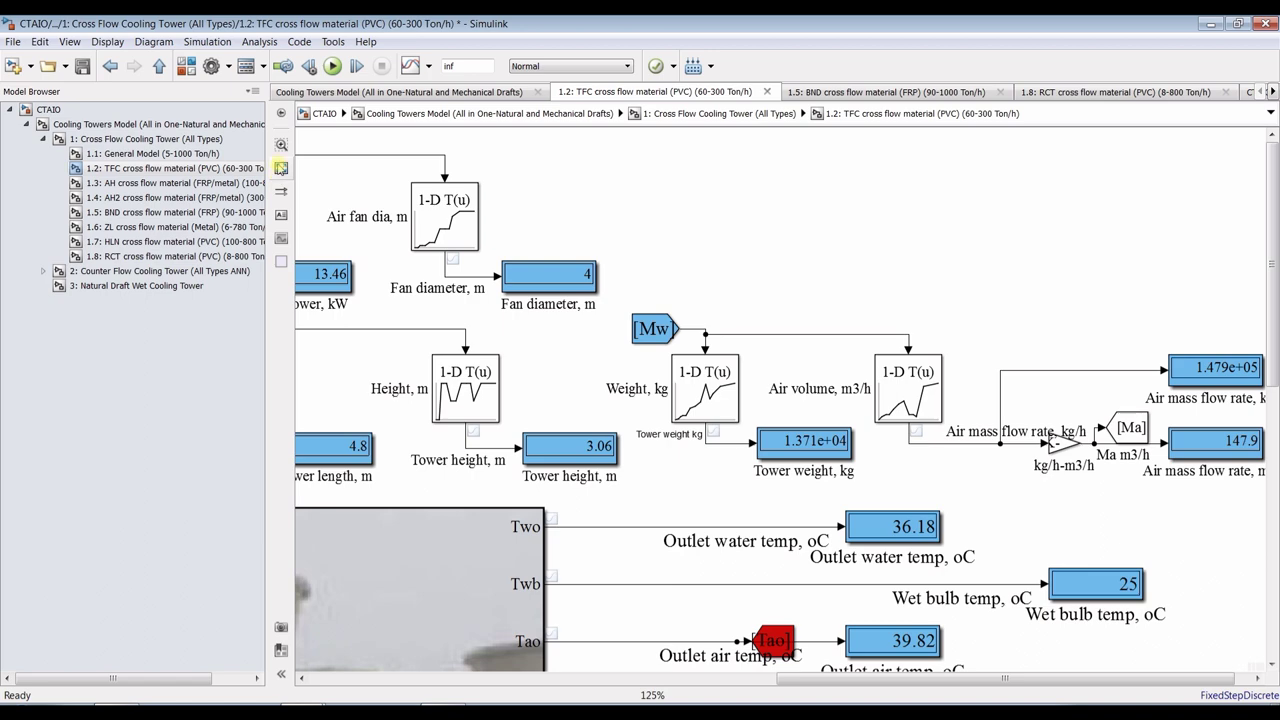
Fit the TFC diagram, return to the top-level Cooling Towers Model, and open the Cross Flow tower parameters
click(281, 167)
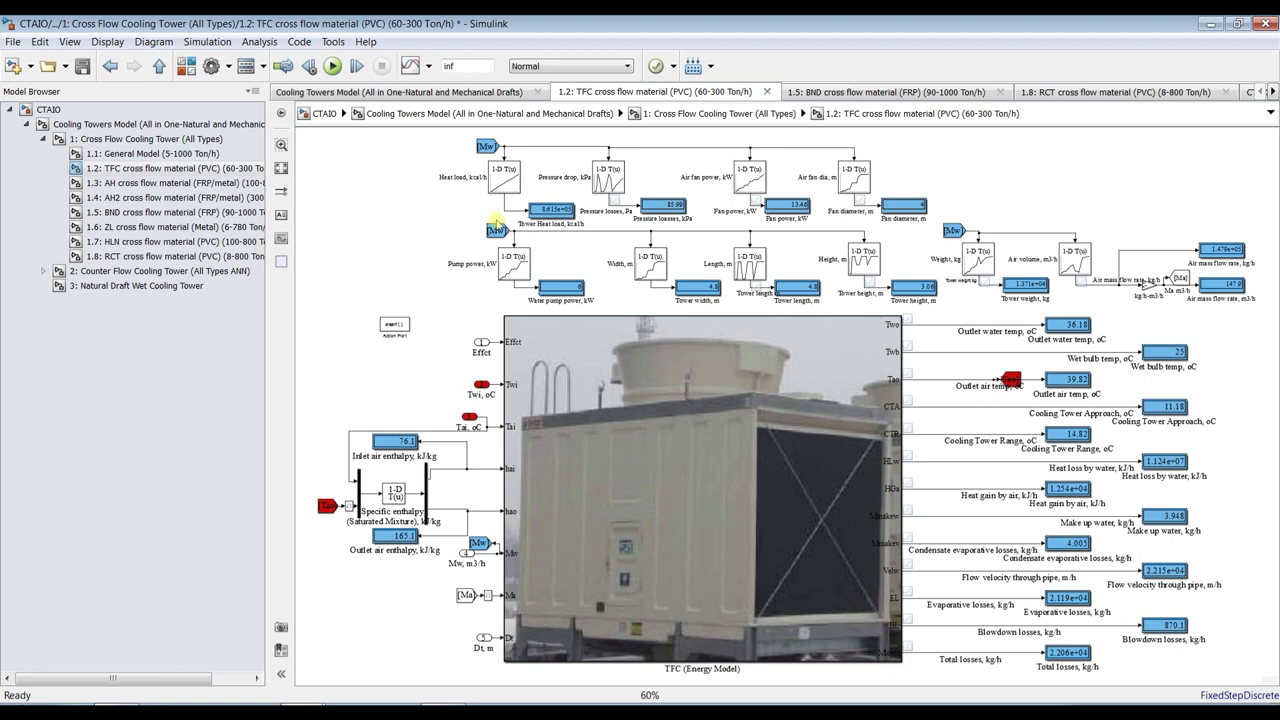
click(146, 139)
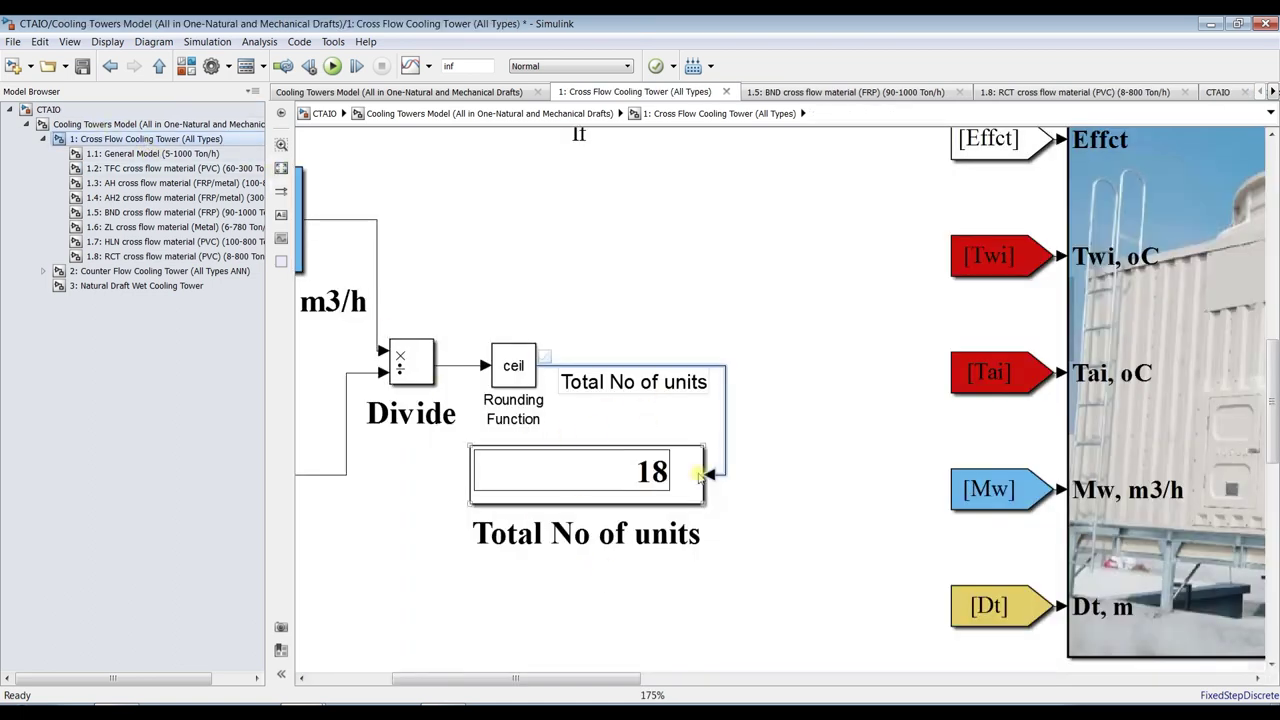
click(113, 125)
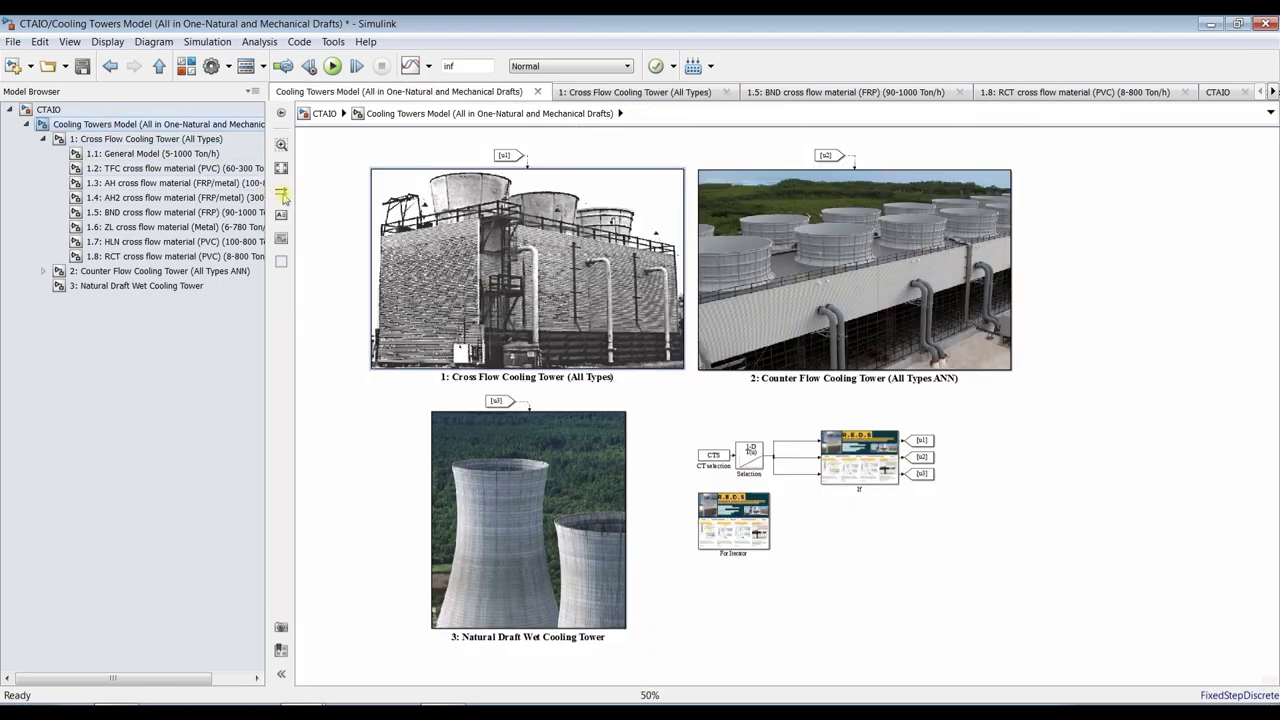
double_click(440, 212)
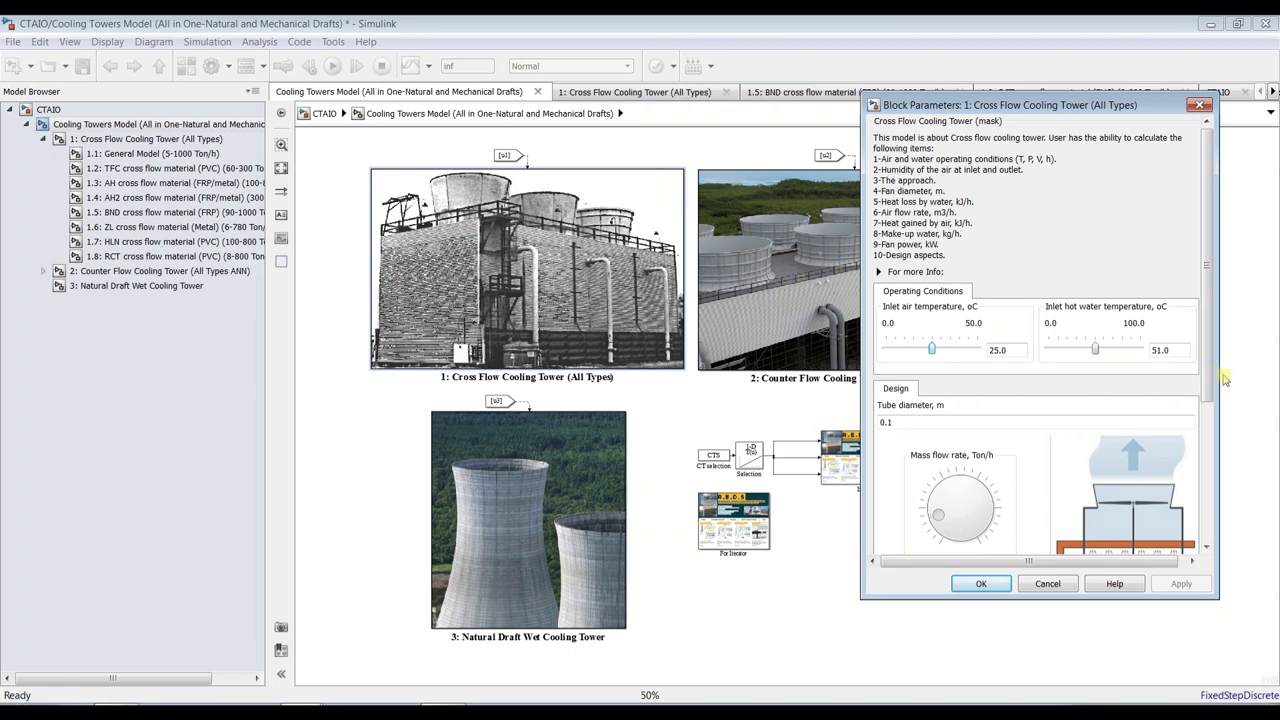
Review the Cross Flow tower parameters, keeping type 2 TFC type PVC, water flow 3000, draft loss 0.15
drag(1208, 375, 1208, 510)
click(1165, 401)
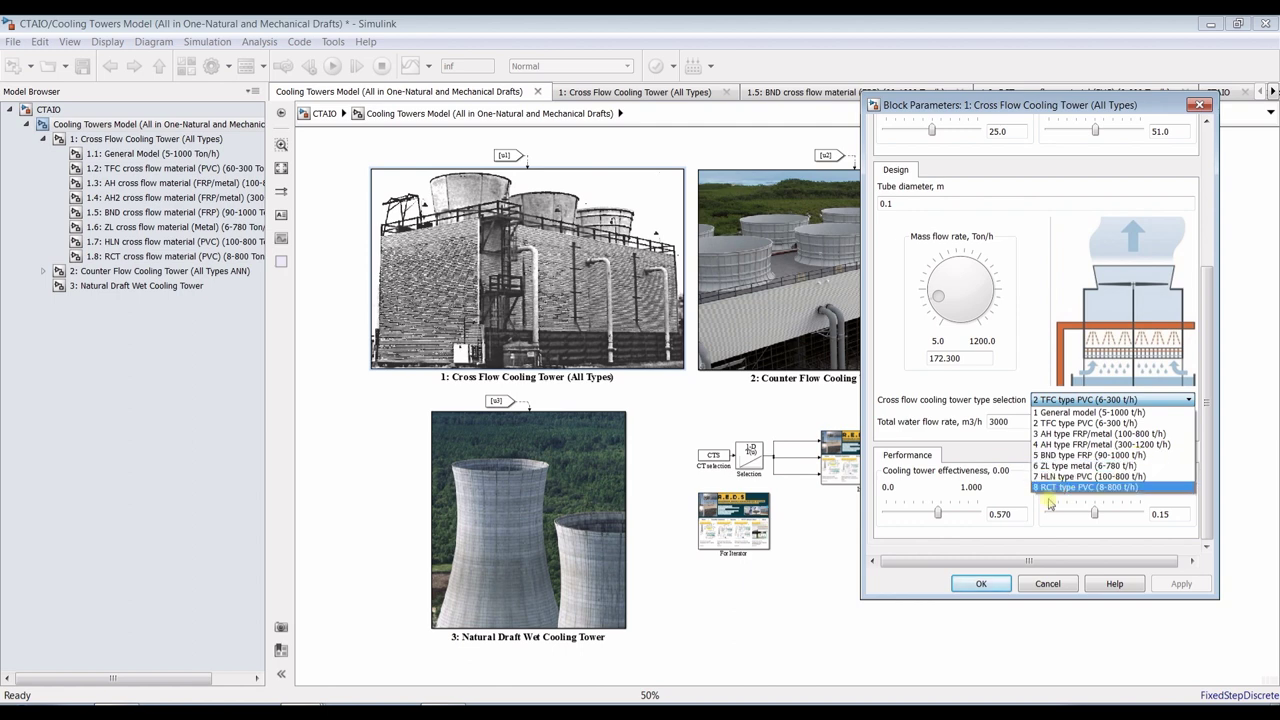
mouse_move(1208, 515)
mouse_down()
mouse_move(1207, 475)
mouse_move(1207, 515)
mouse_up()
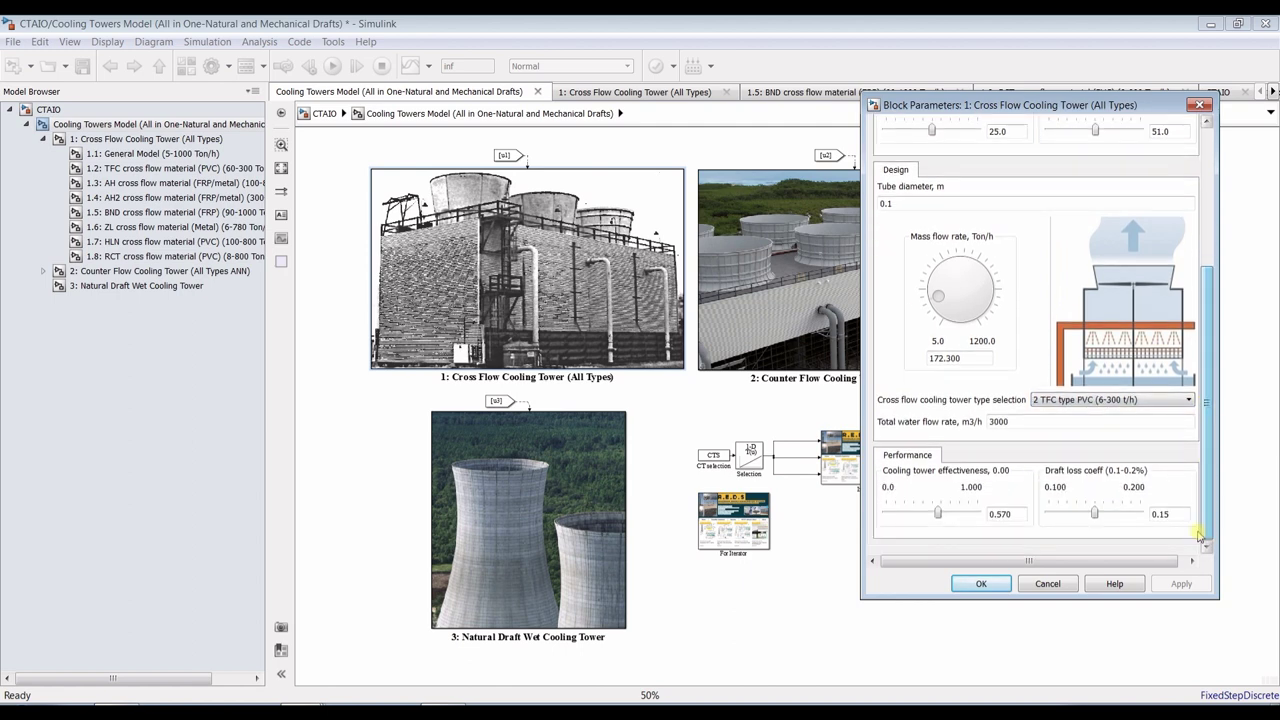
double_click(998, 421)
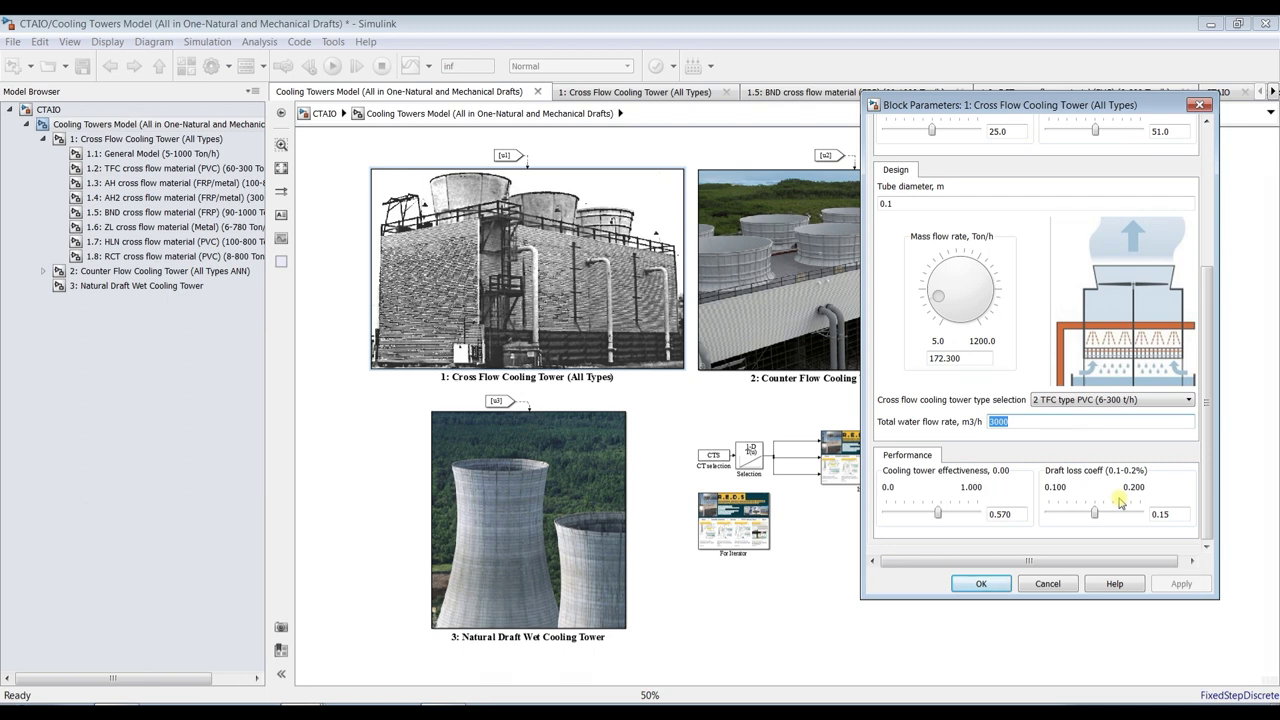
double_click(1173, 514)
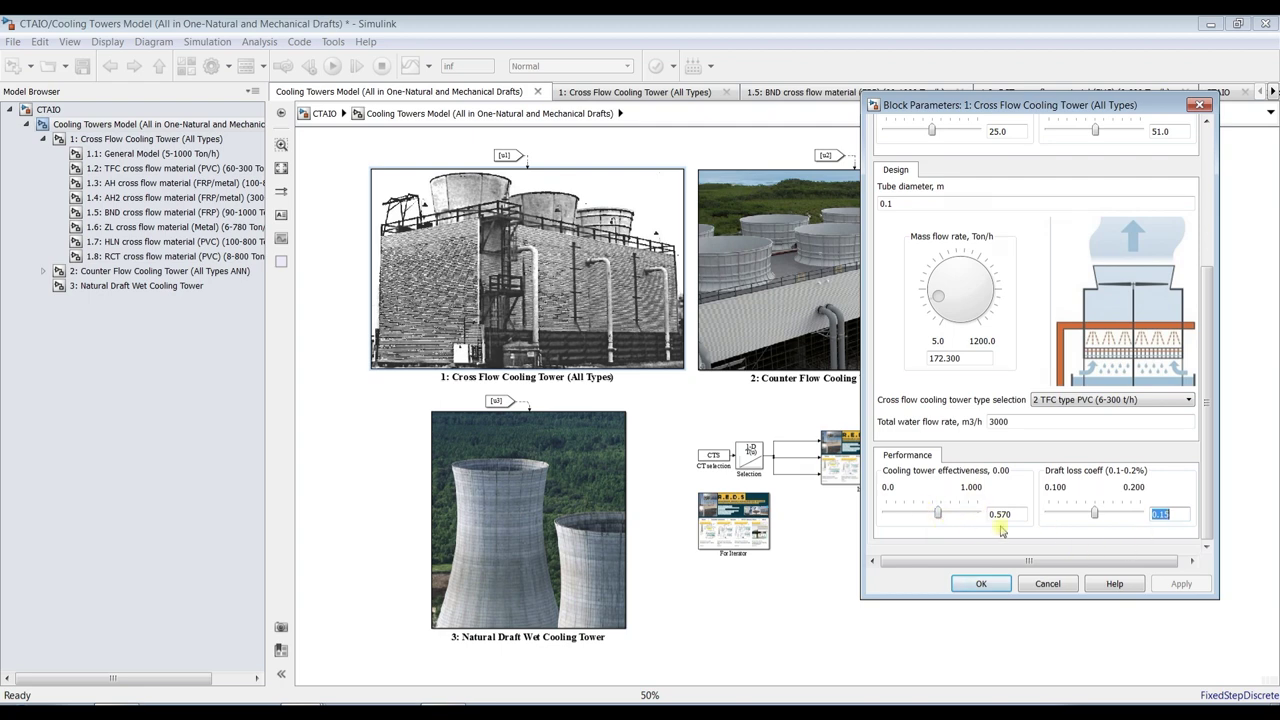
Drag the cooling tower effectiveness slider from 0.570 up to 0.820
click(1210, 521)
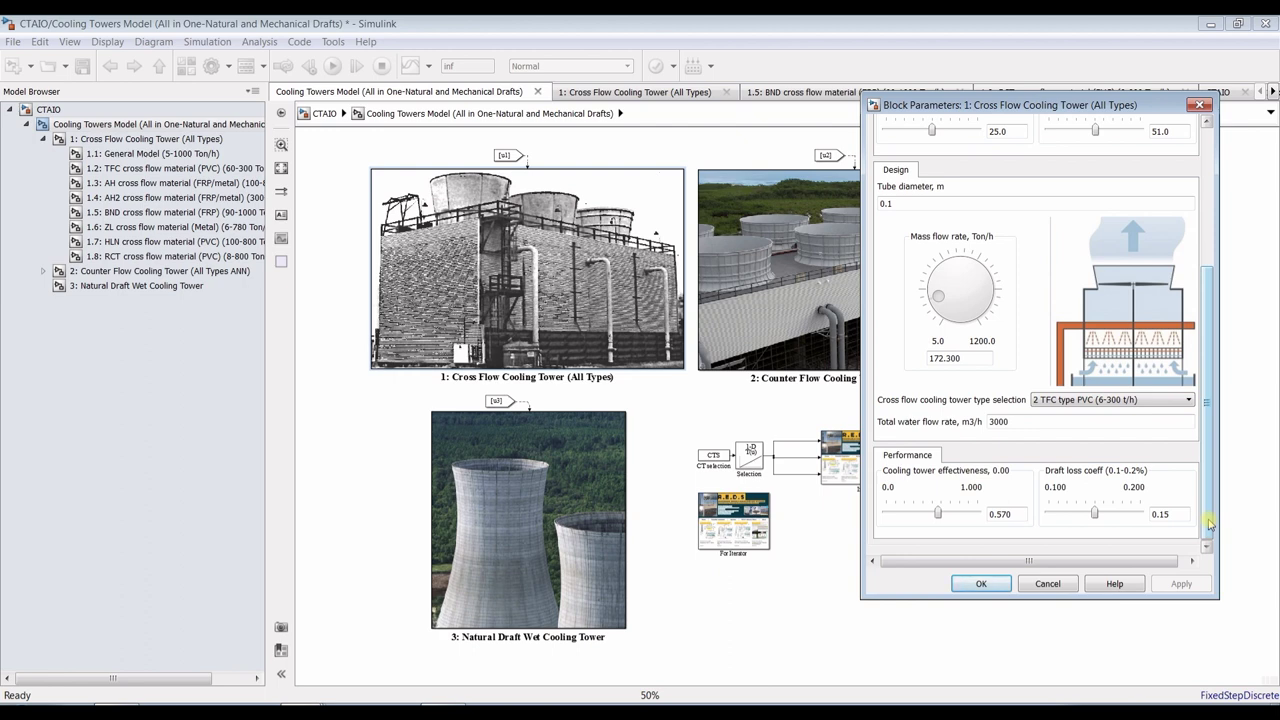
mouse_move(938, 514)
mouse_down()
mouse_move(977, 519)
mouse_move(959, 522)
mouse_up()
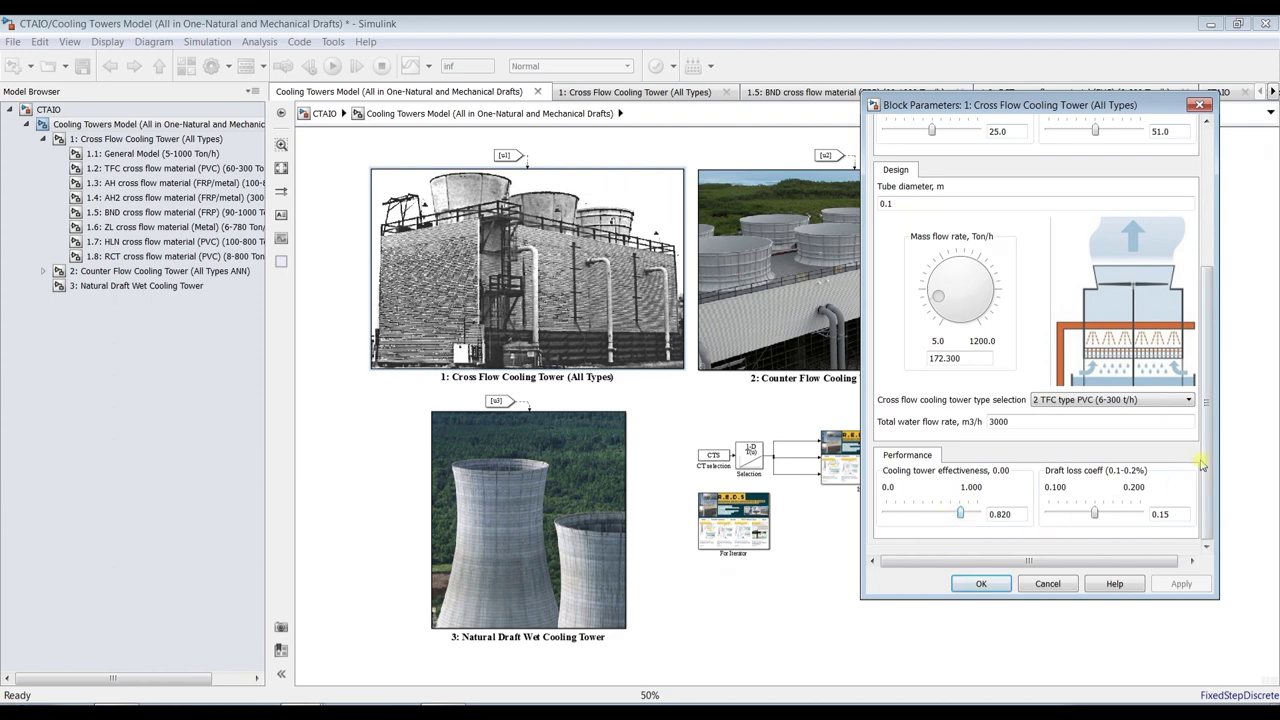
drag(1206, 475, 1206, 350)
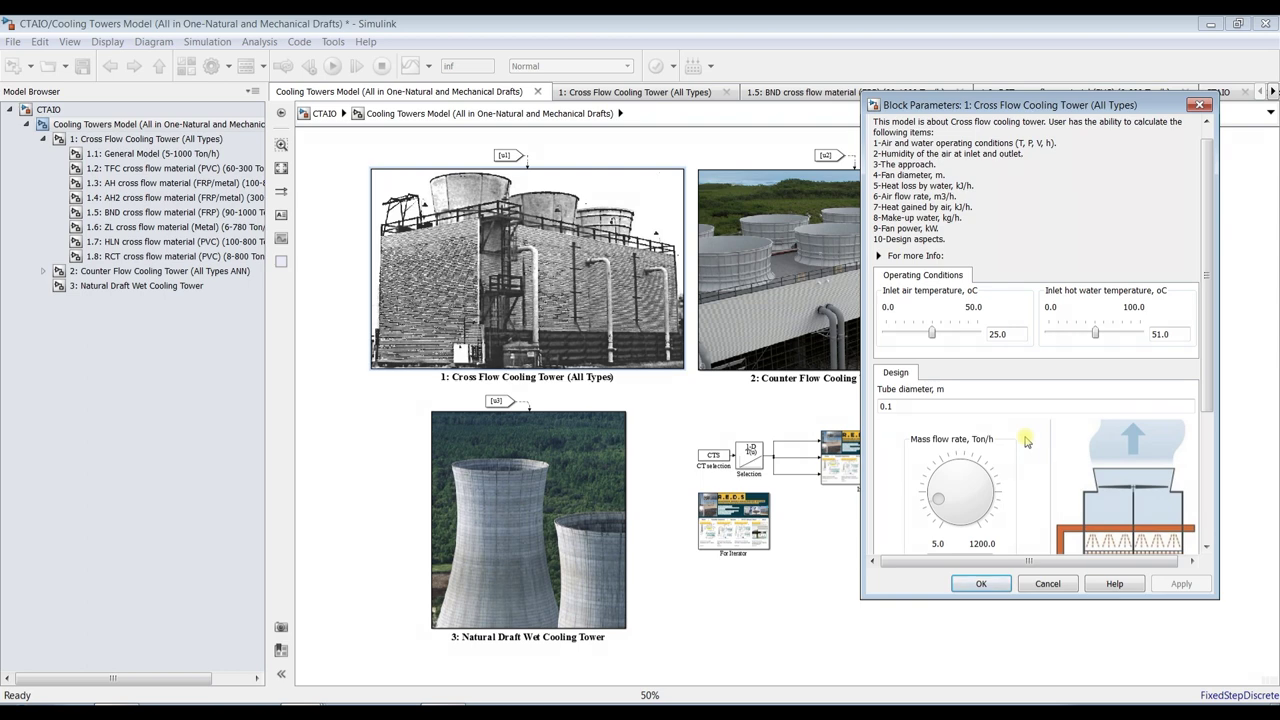
Accept and close the Cross Flow Cooling Tower mask, then collapse its Model Browser branch
click(958, 585)
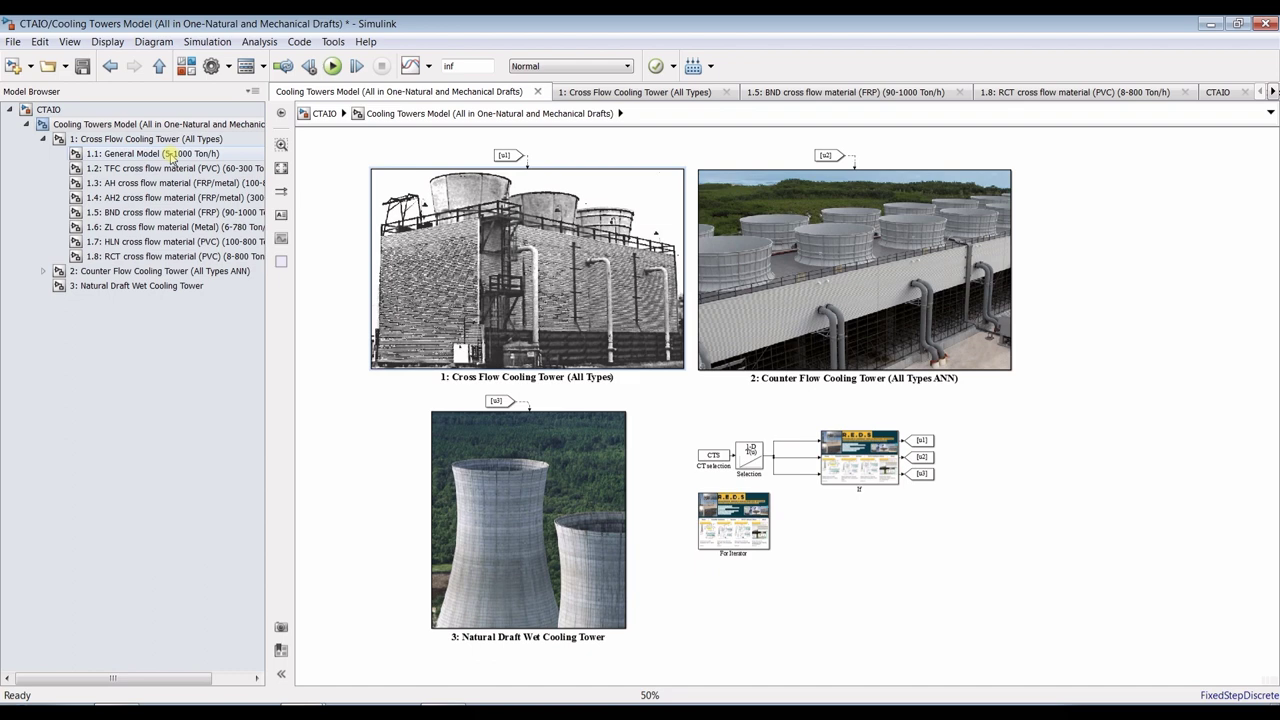
click(43, 140)
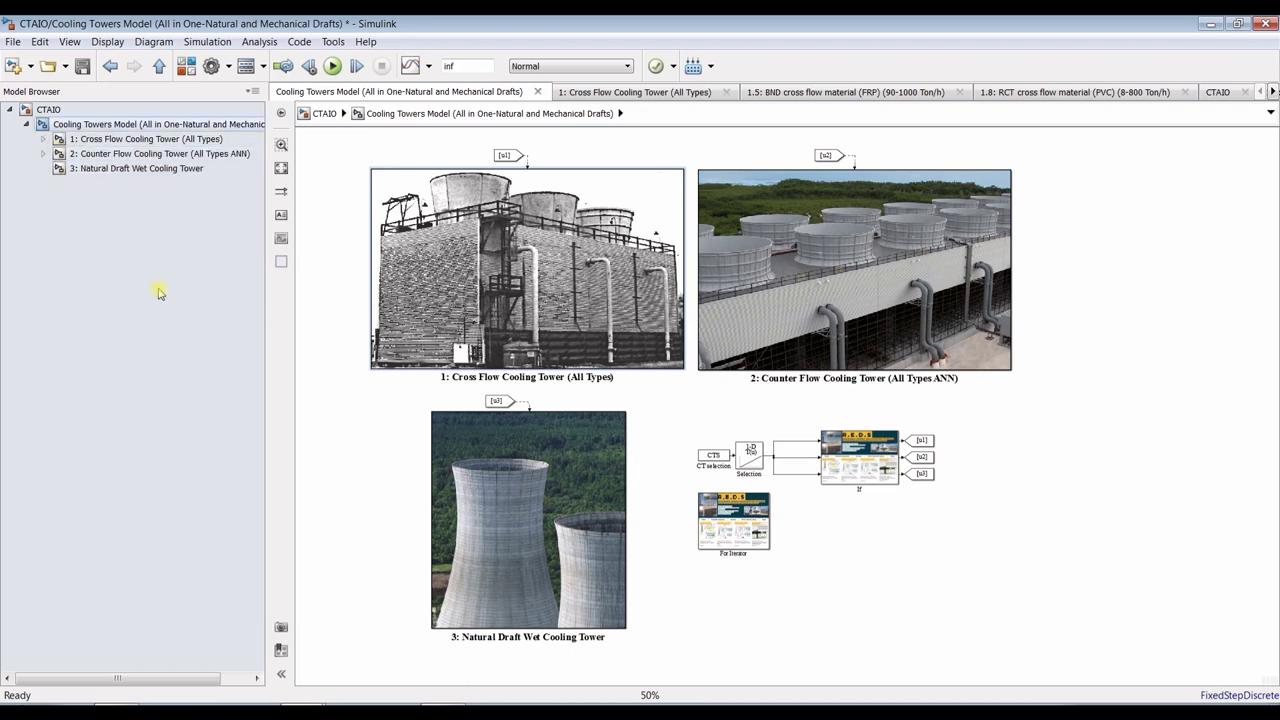